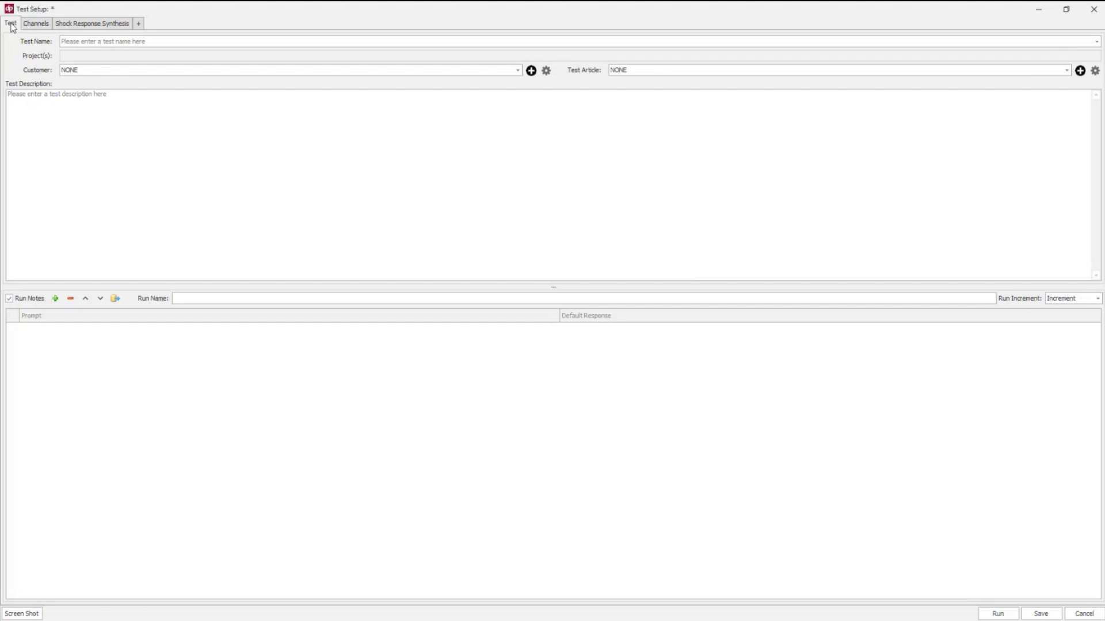
- Name the new test "SRS Control Demonstration"
click(96, 41)
text(SRS Con)
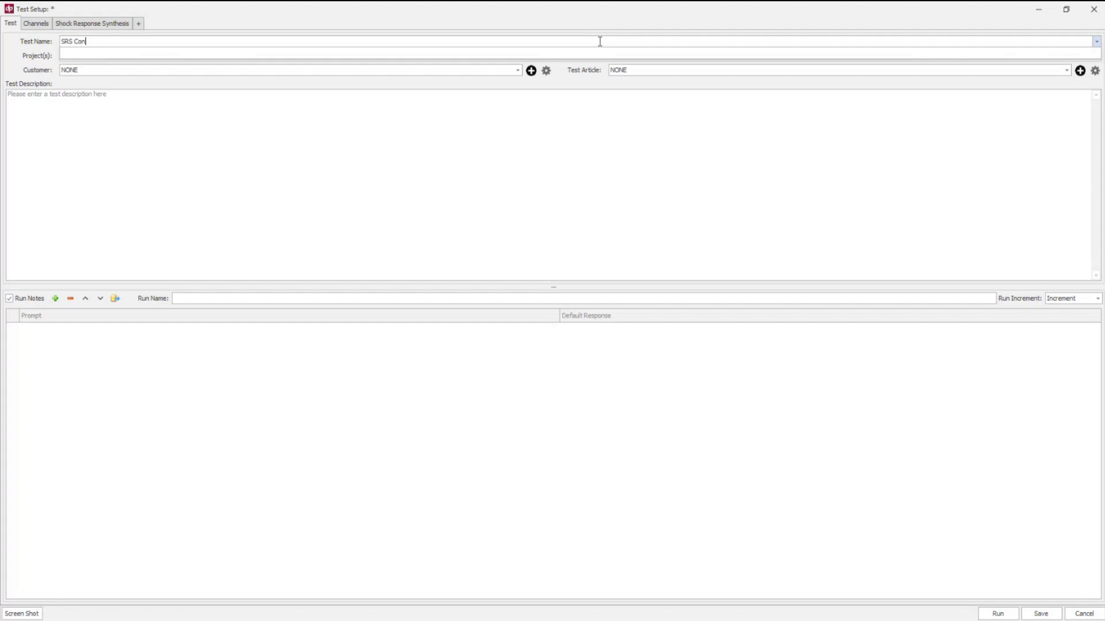
text(trol Demonstration)
key(Tab)
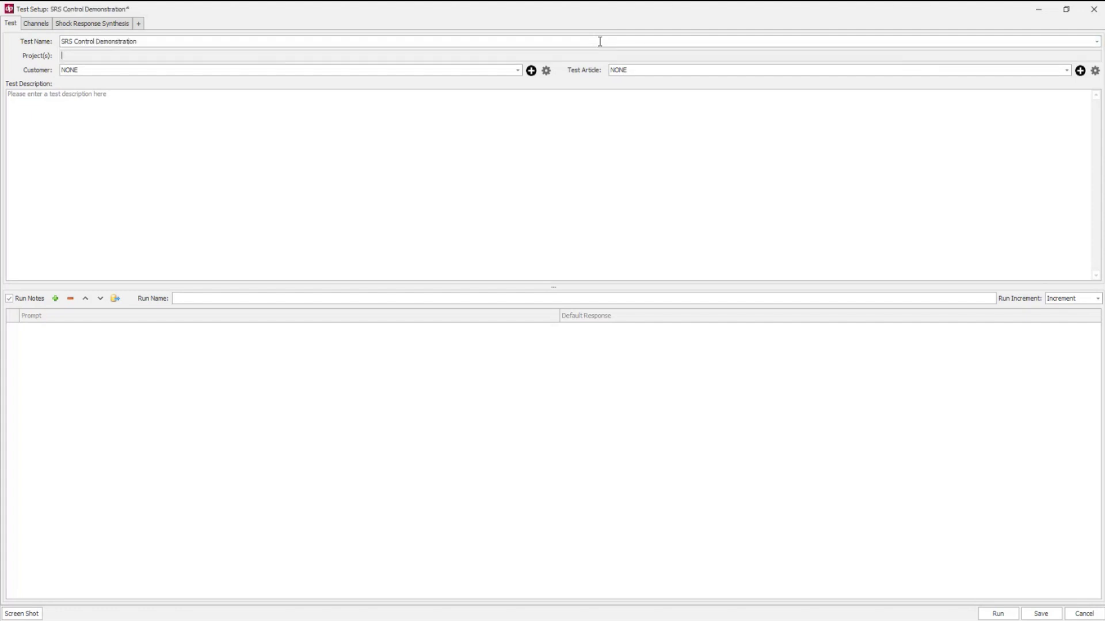
- Assign customer Electronics Manufacturer A and test article PCB Component, with the test description "SRS Profile"
click(345, 72)
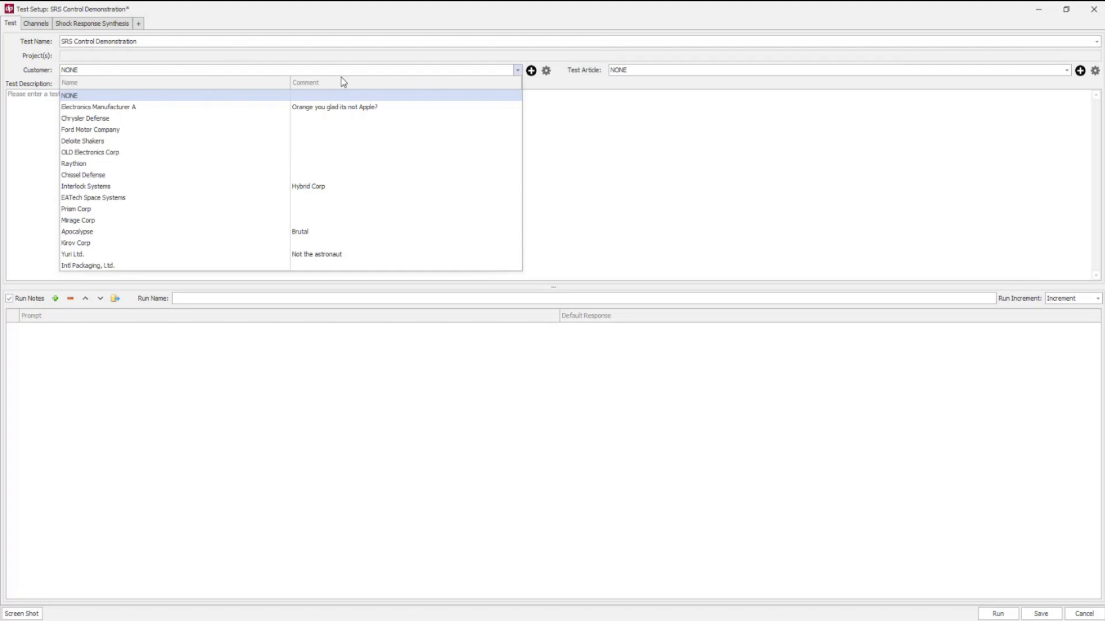
click(337, 108)
click(619, 71)
click(639, 106)
click(429, 171)
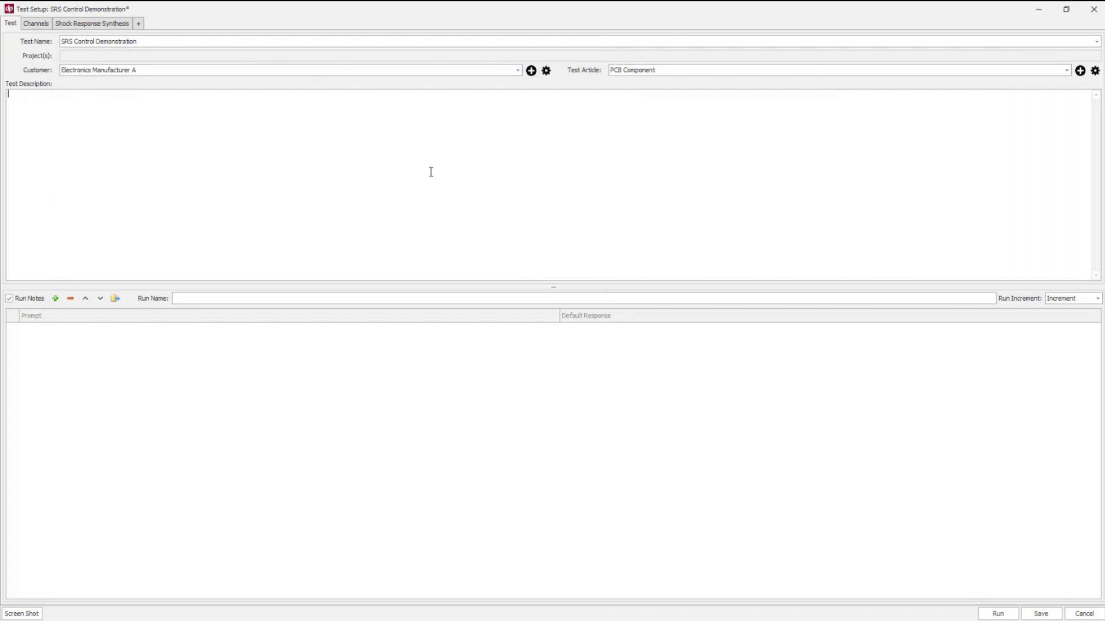
text(SRS Profile)
- Add two run note prompts, one for Axis and one for Operator
click(55, 298)
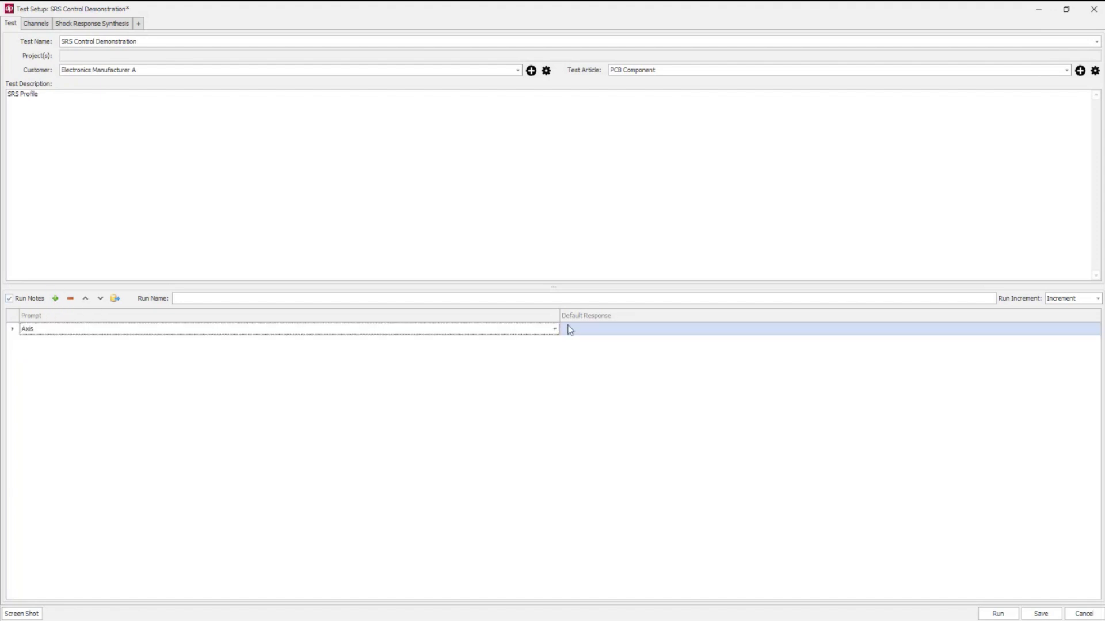
click(55, 298)
click(42, 343)
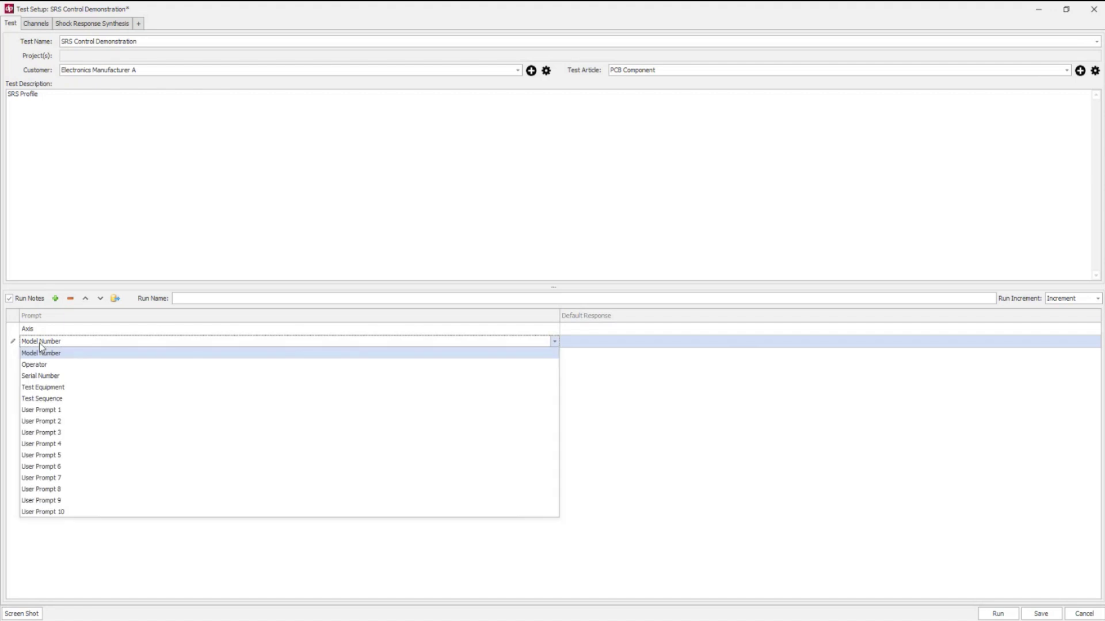
click(47, 365)
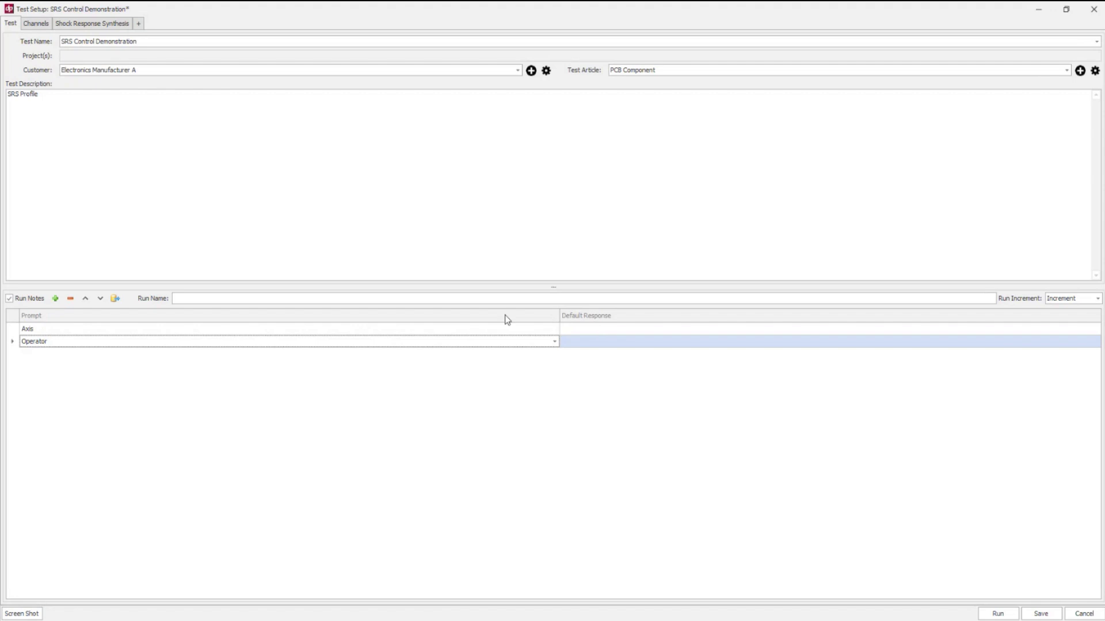
click(275, 225)
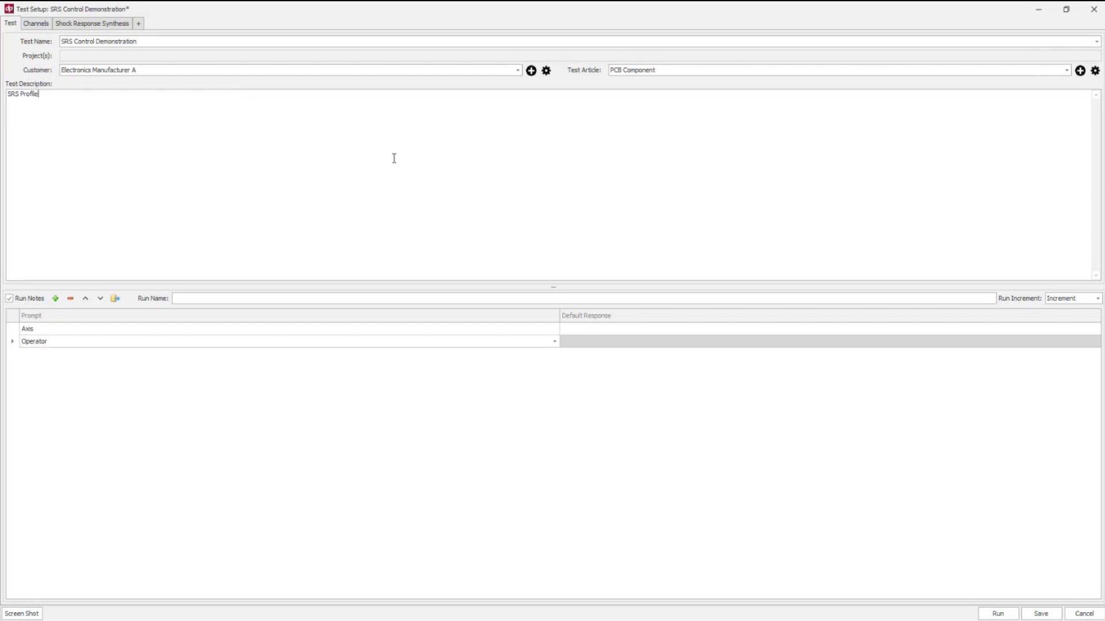
- Import the channel table from the existing classical shock test belonging to Deloite Shakers
click(35, 23)
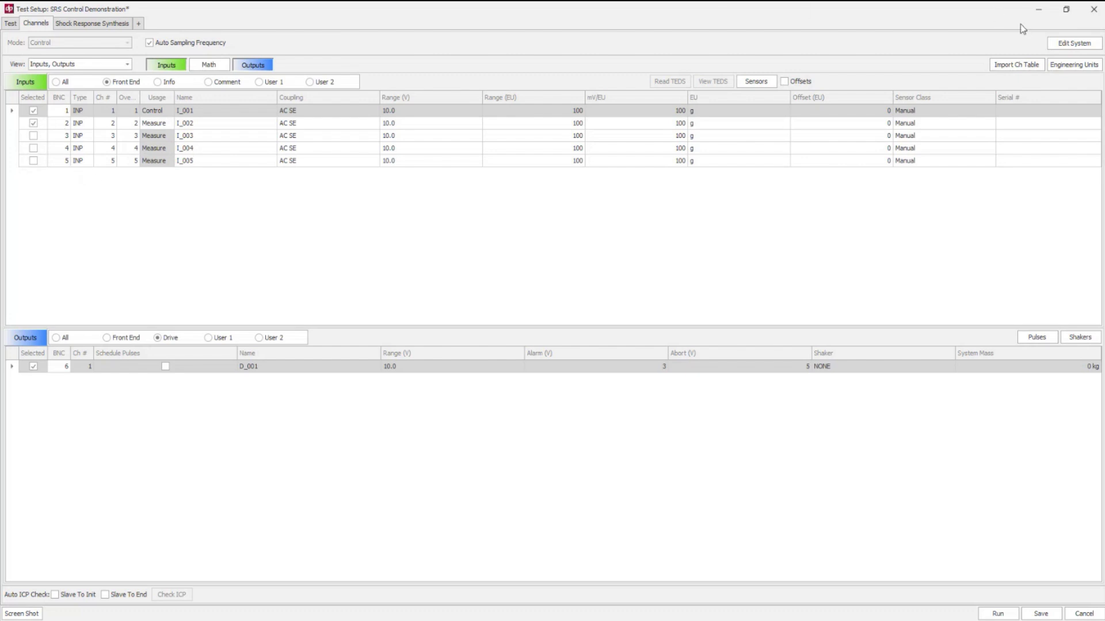
click(1006, 66)
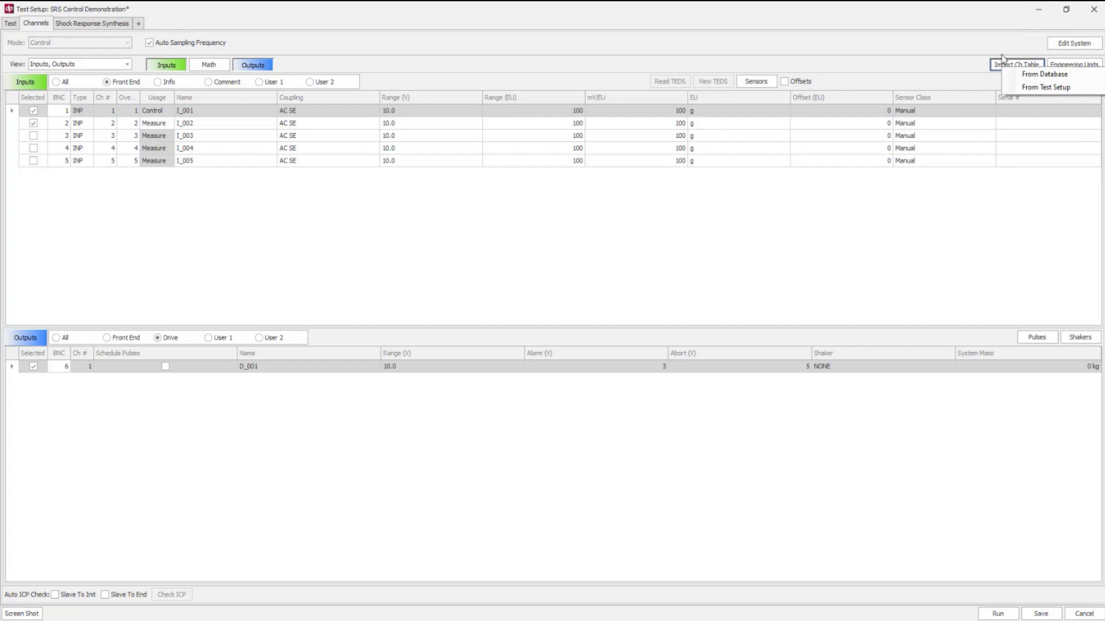
click(1012, 73)
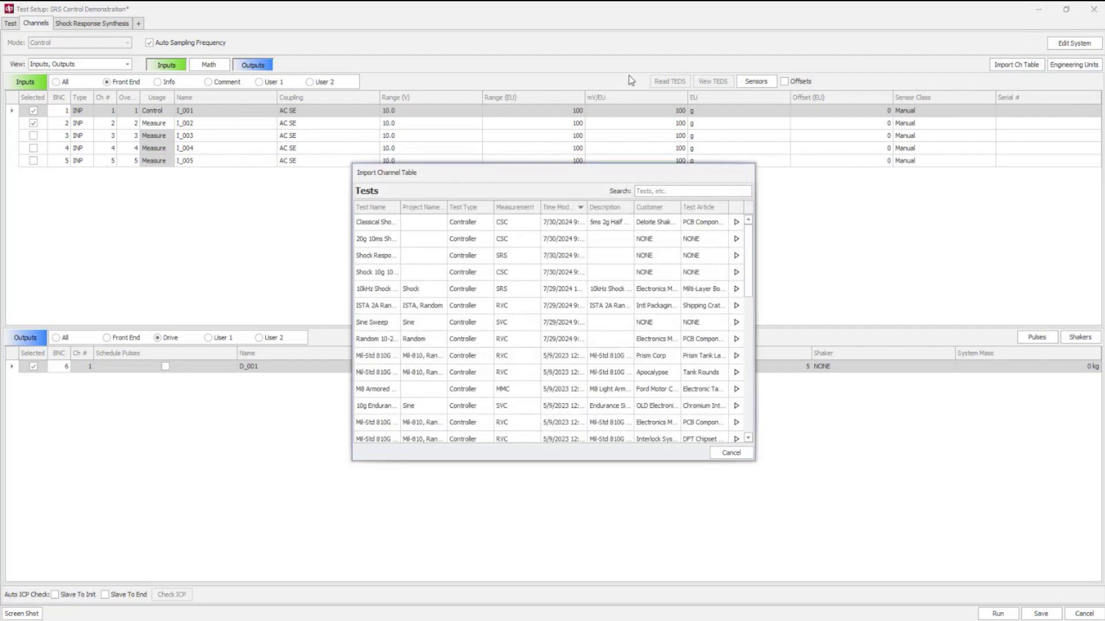
click(392, 225)
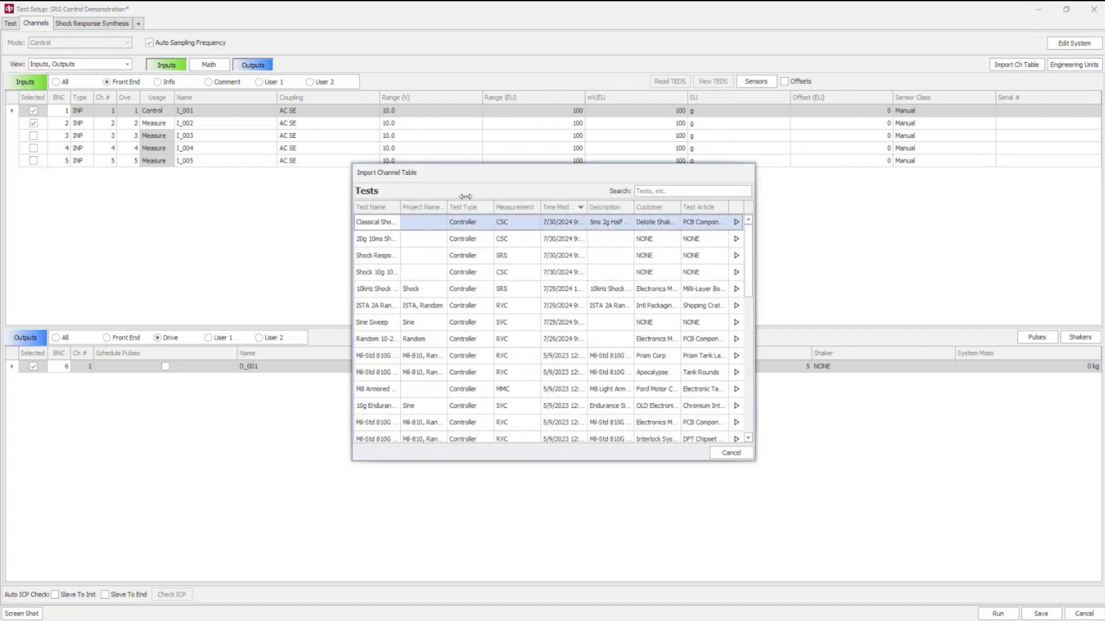
drag(398, 208, 464, 208)
double_click(414, 226)
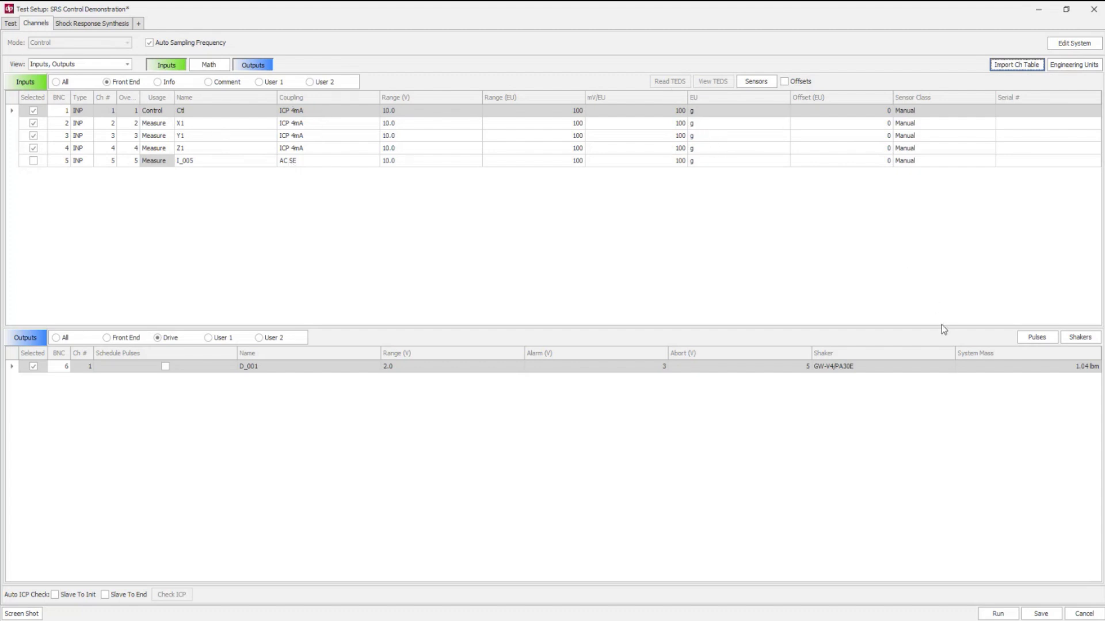
- Select the GW-V4/PA30E shaker for the drive output and confirm its system mass settings in lbm
click(836, 371)
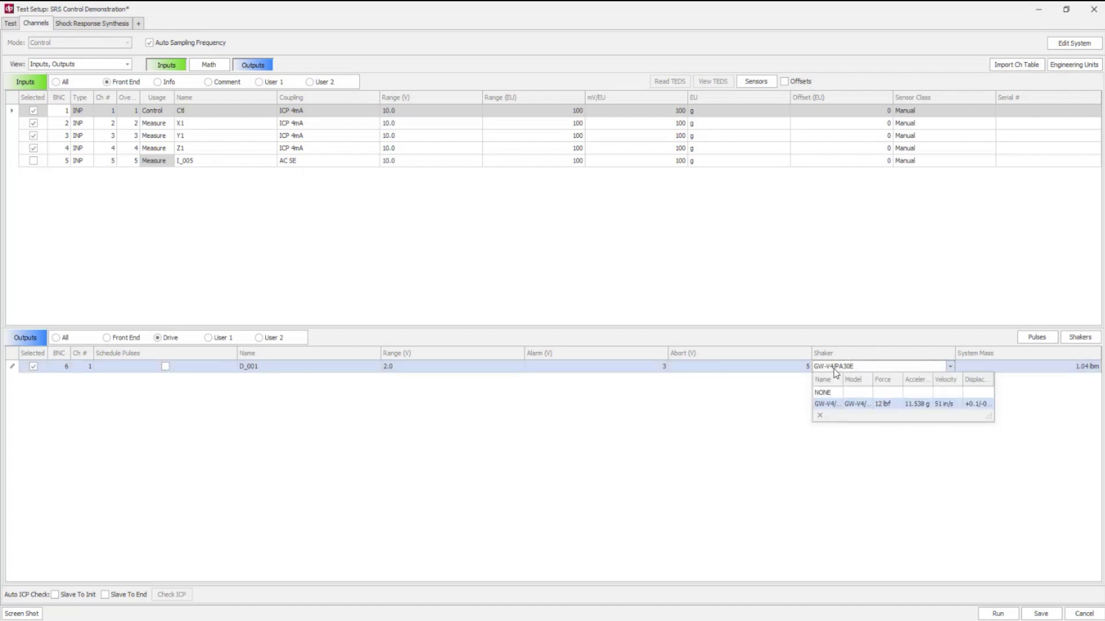
click(843, 409)
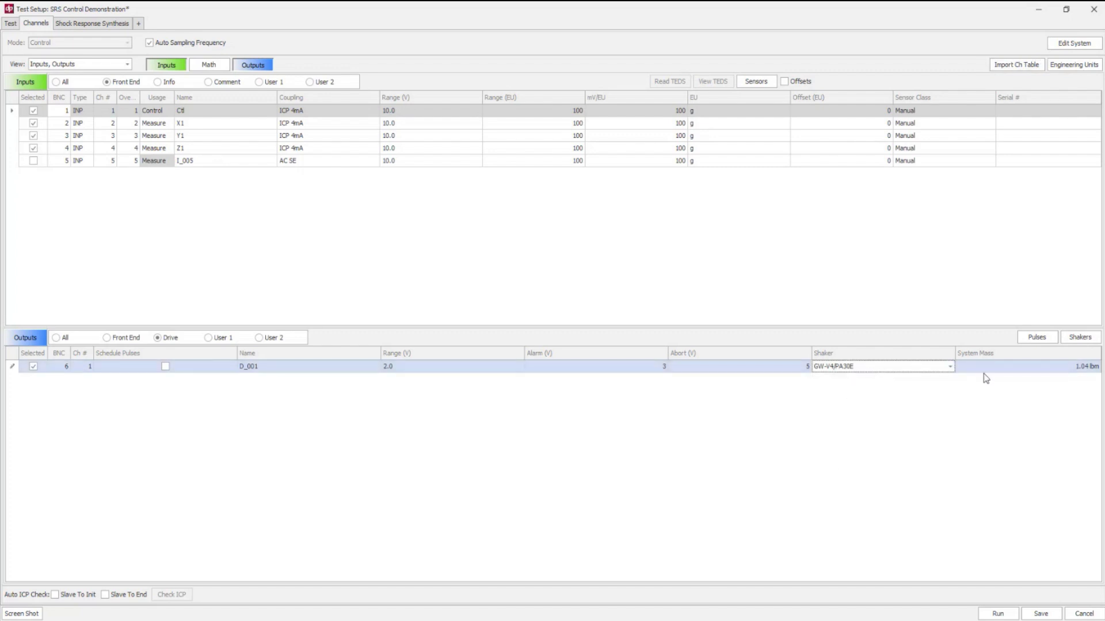
click(1075, 373)
click(1034, 425)
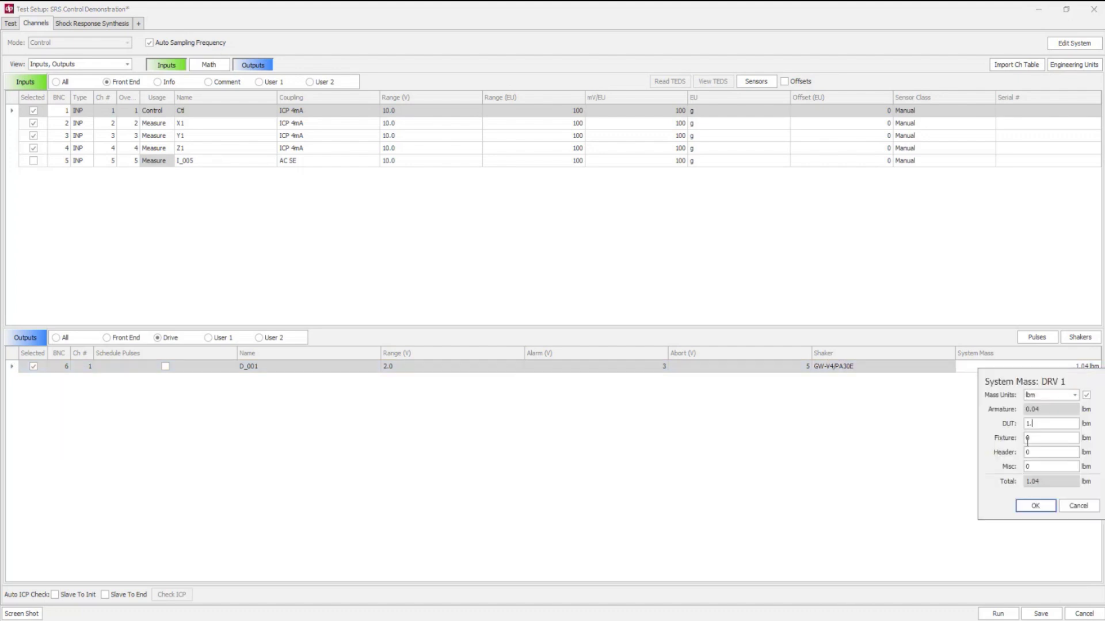
click(1042, 506)
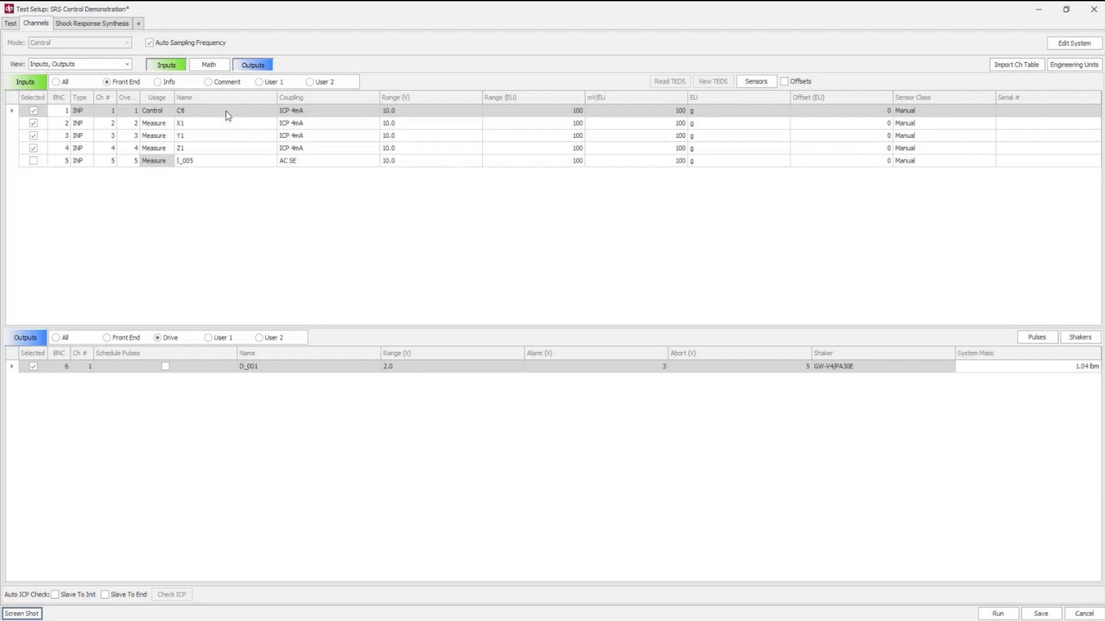
- Show the Shock Response Synthesis reference profile and enlarge its graph area
click(102, 24)
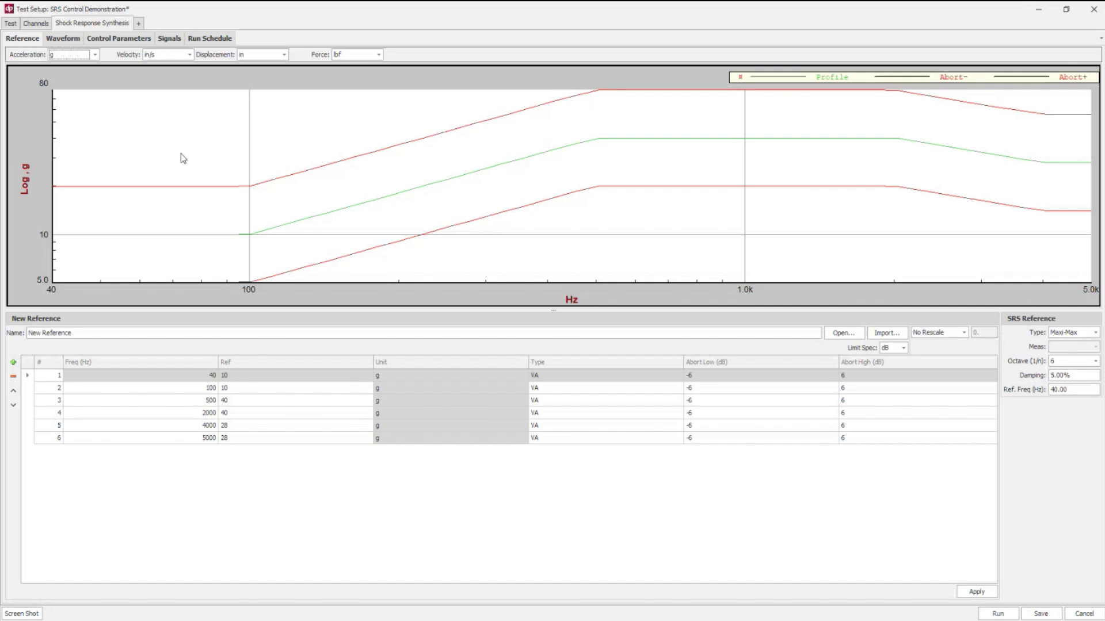
click(67, 42)
click(32, 40)
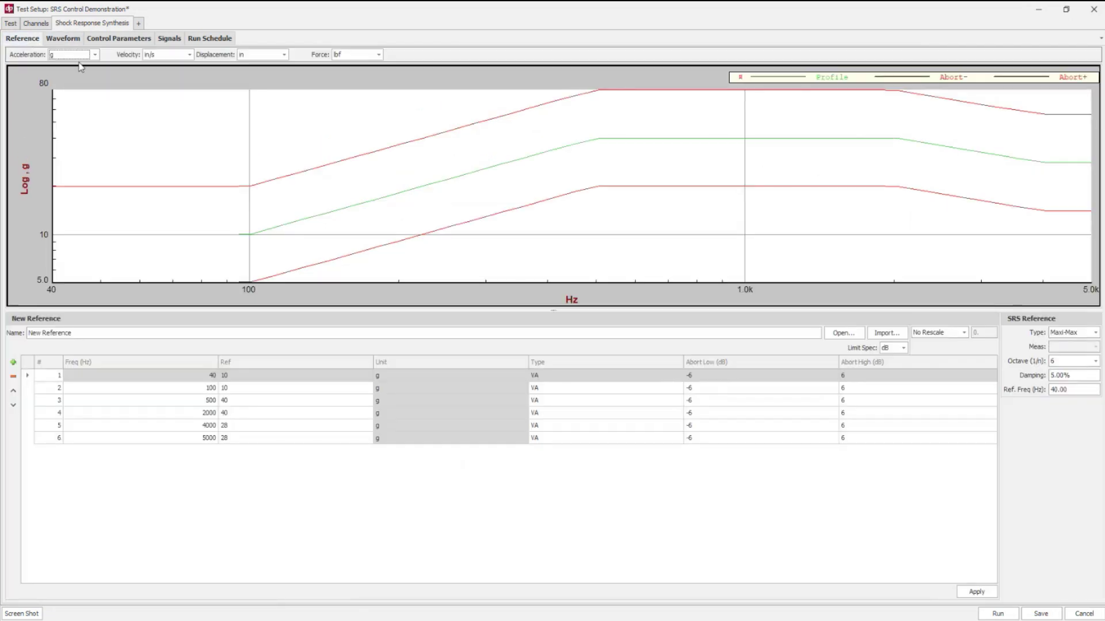
drag(523, 310, 527, 379)
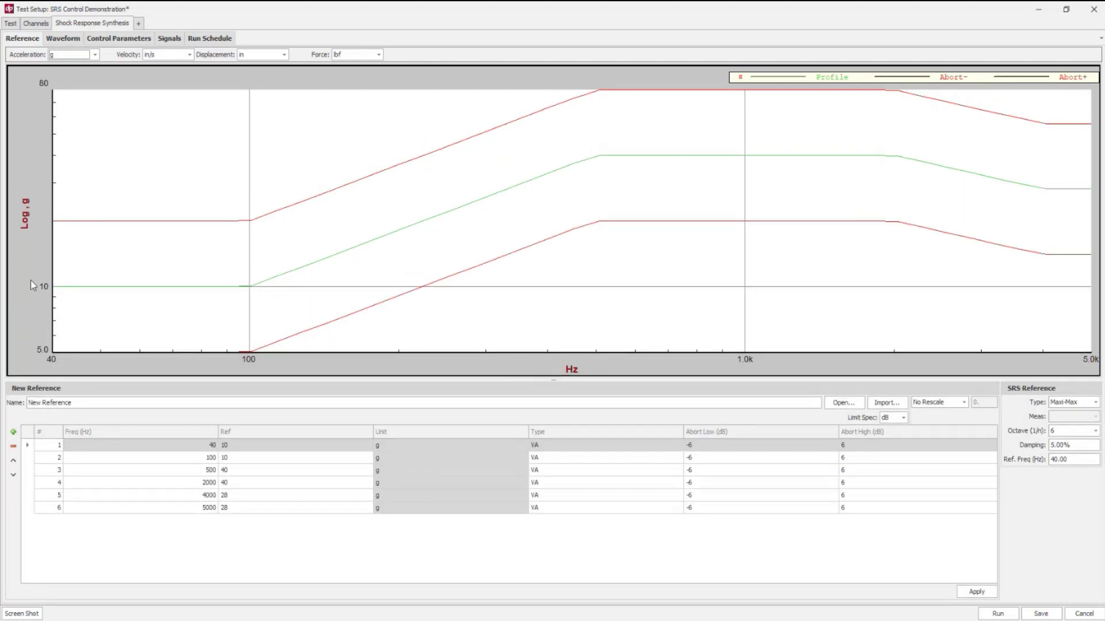
- Set the reference level to 1 g at both the 40 Hz and 100 Hz breakpoints
click(195, 447)
click(236, 446)
click(202, 446)
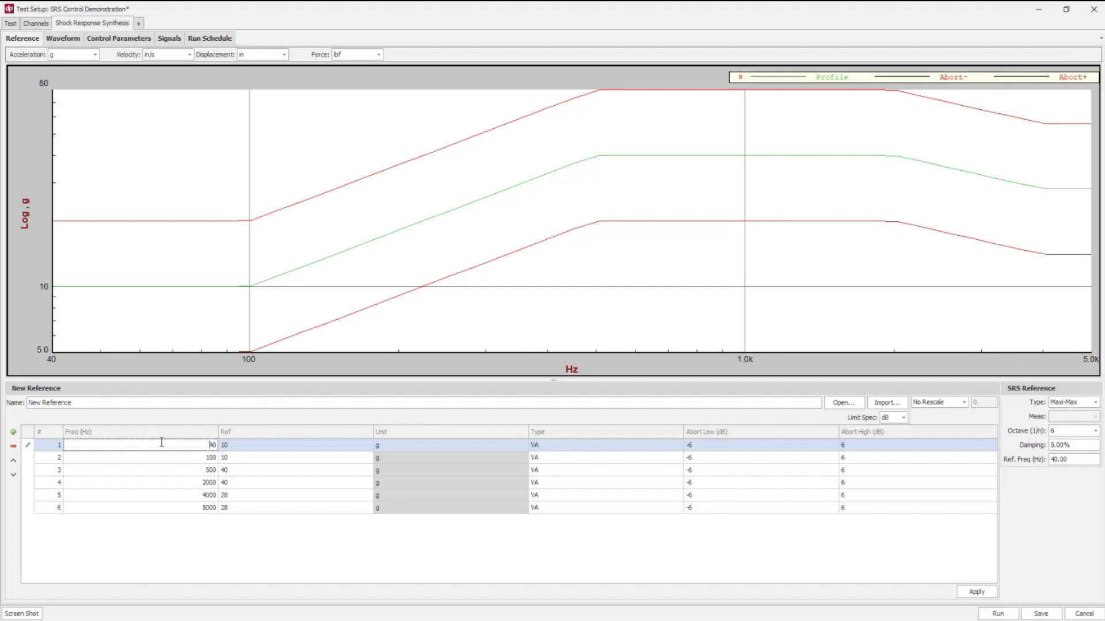
click(227, 448)
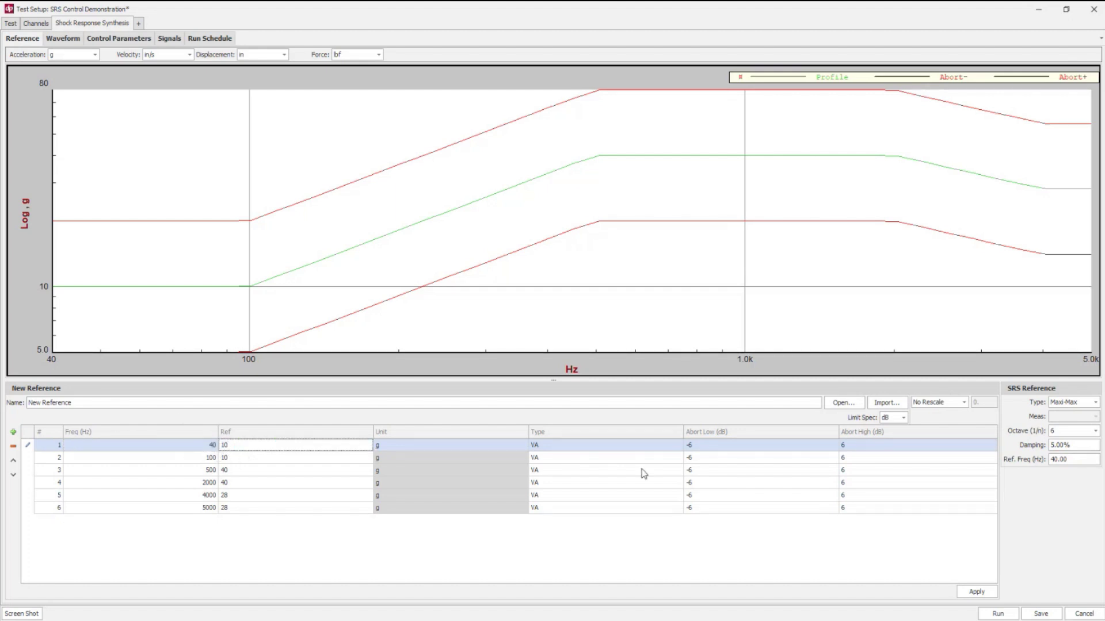
key(BackSpace)
click(237, 460)
key(BackSpace)
- Set the reference to 4 g at 500 and 2000 Hz and 2 g at 4000 and 5000 Hz, and apply the profile
click(238, 470)
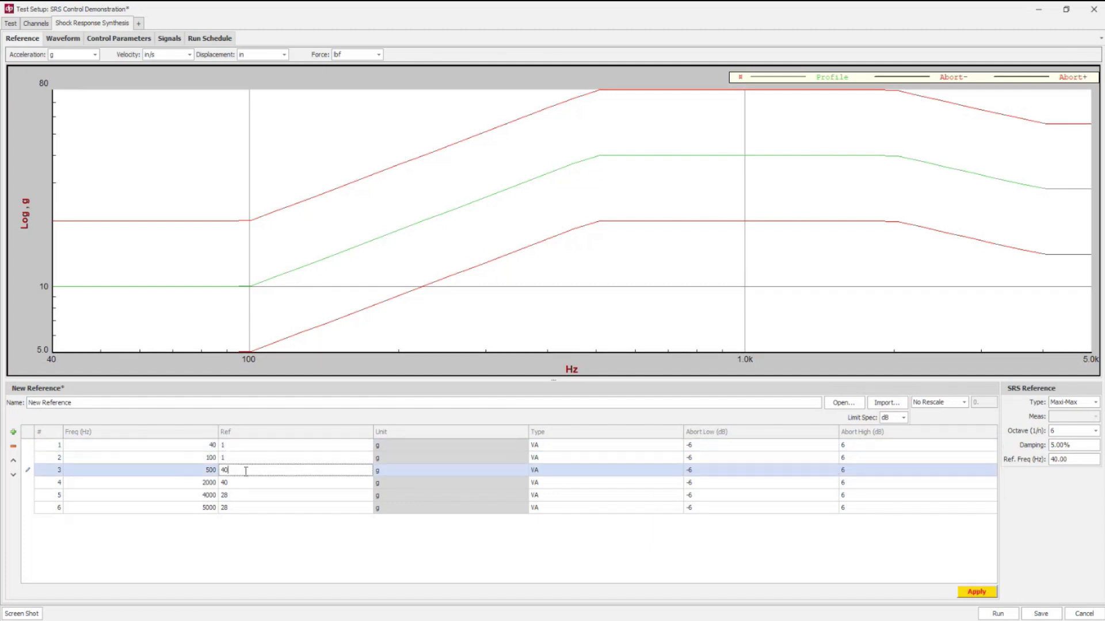
key(BackSpace)
click(253, 485)
key(BackSpace)
click(256, 495)
key(BackSpace)
click(259, 507)
key(BackSpace)
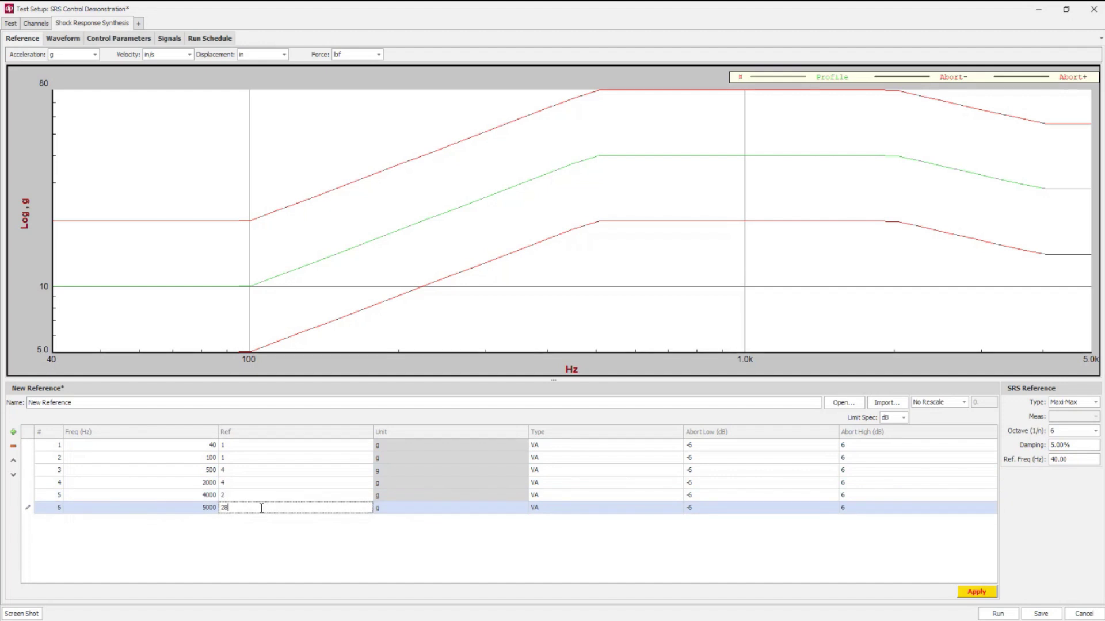
click(975, 593)
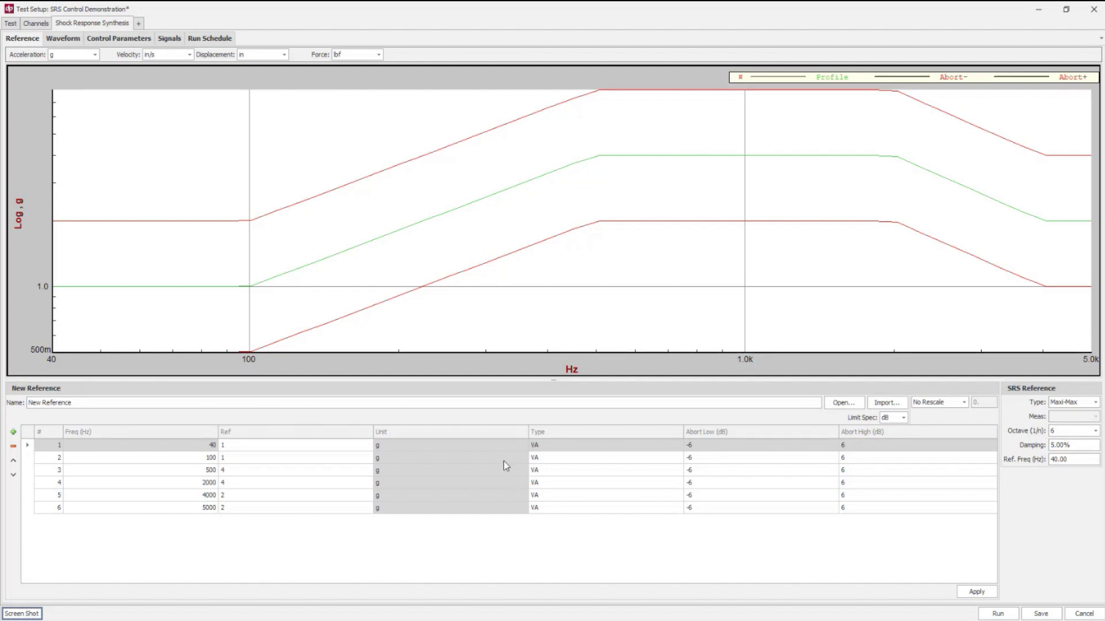
- Examine the damping setting of the SRS reference
drag(1069, 445, 1047, 446)
click(1069, 444)
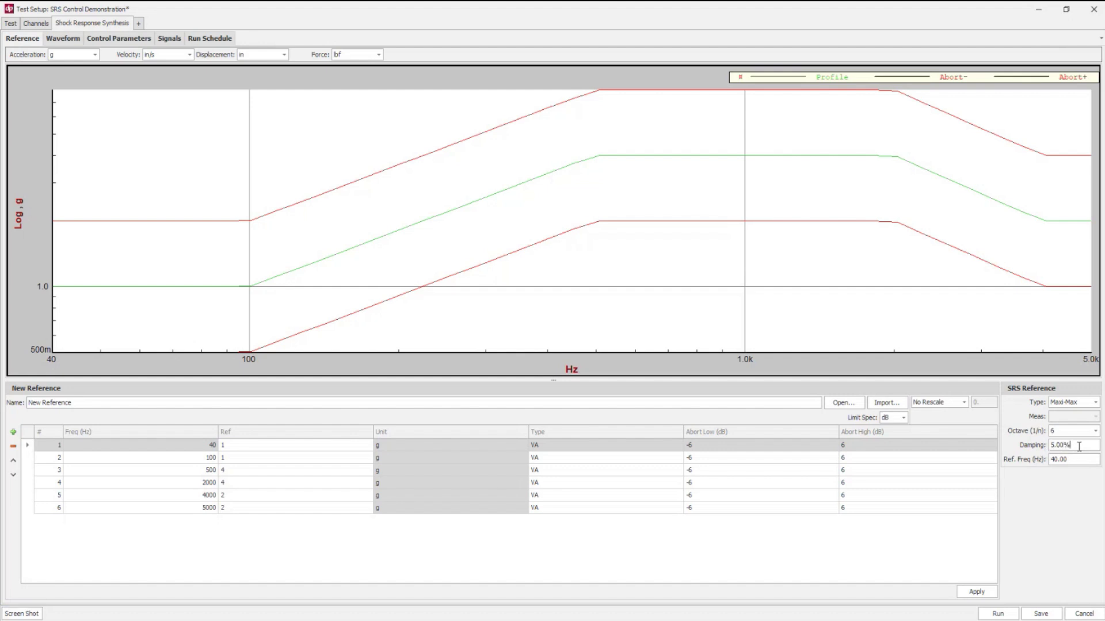
double_click(1079, 446)
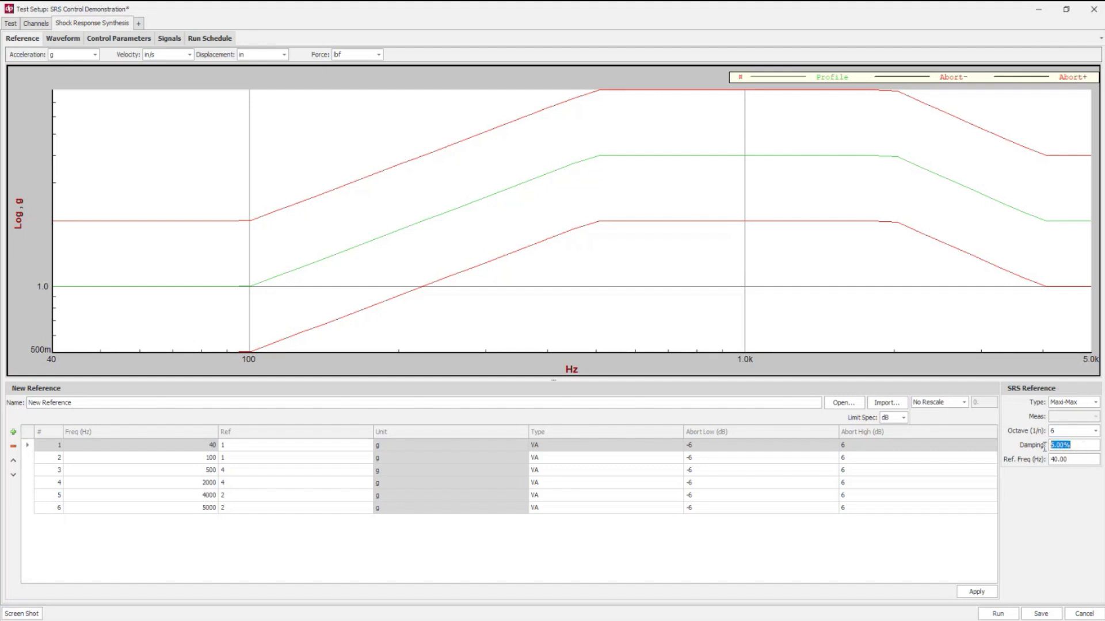
click(1087, 446)
click(1064, 445)
click(1074, 447)
drag(1073, 448, 1028, 444)
click(1066, 445)
- Review the octave spacing options of the SRS reference and select 6
click(1059, 433)
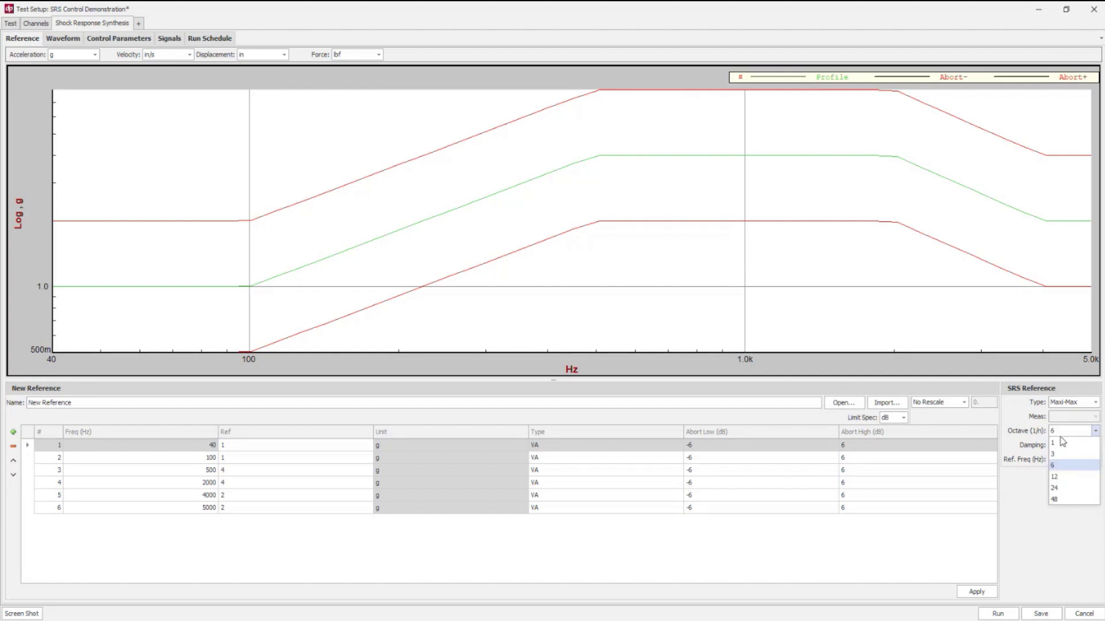
click(1014, 435)
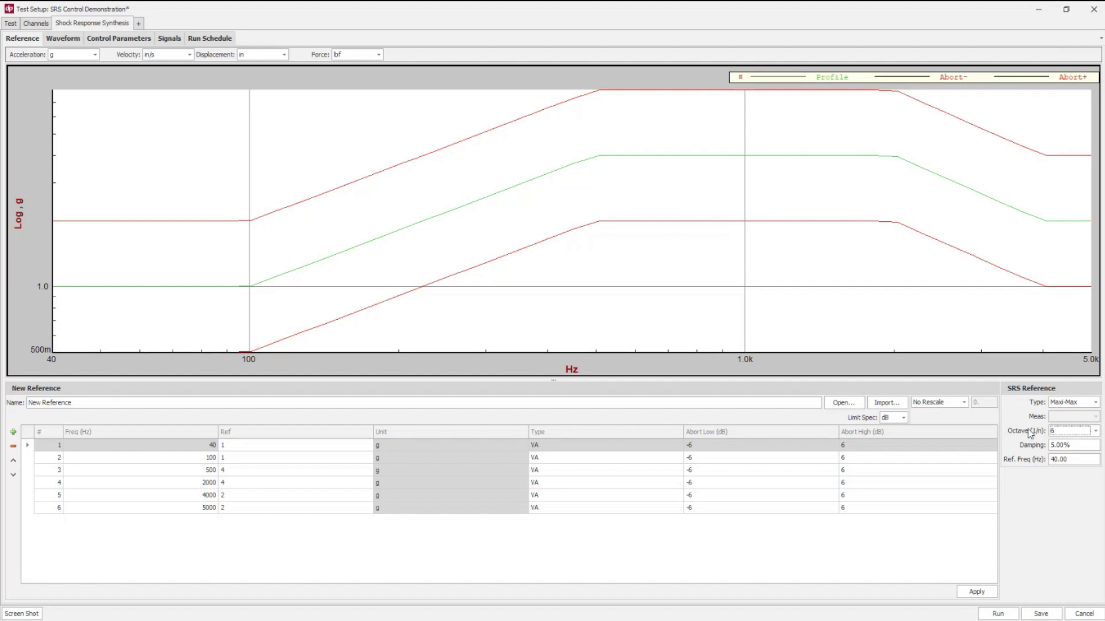
click(1069, 433)
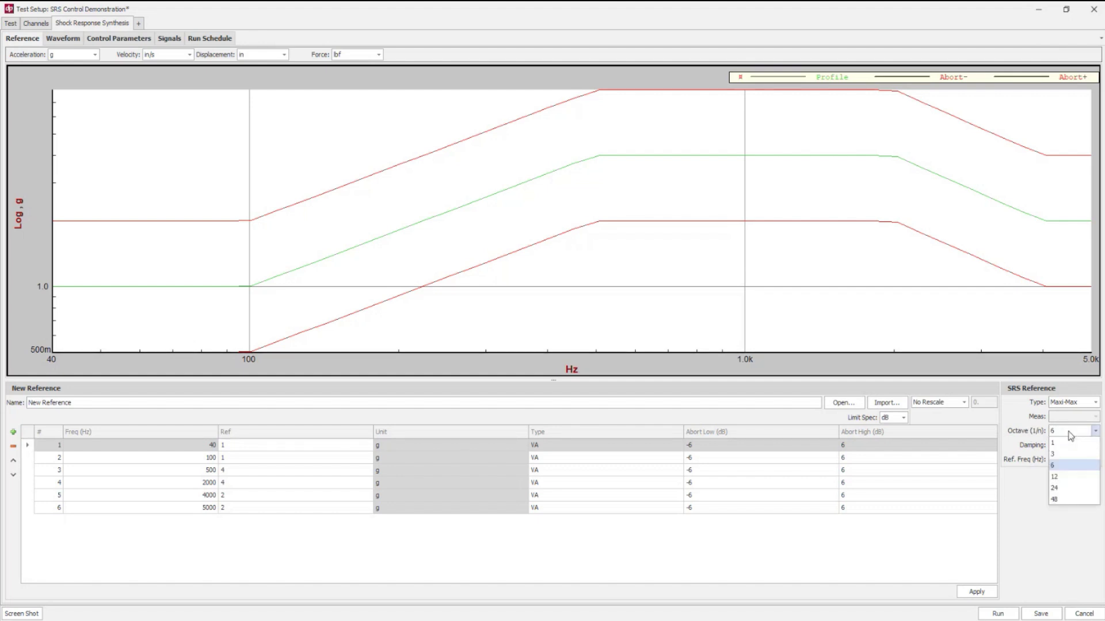
click(1065, 466)
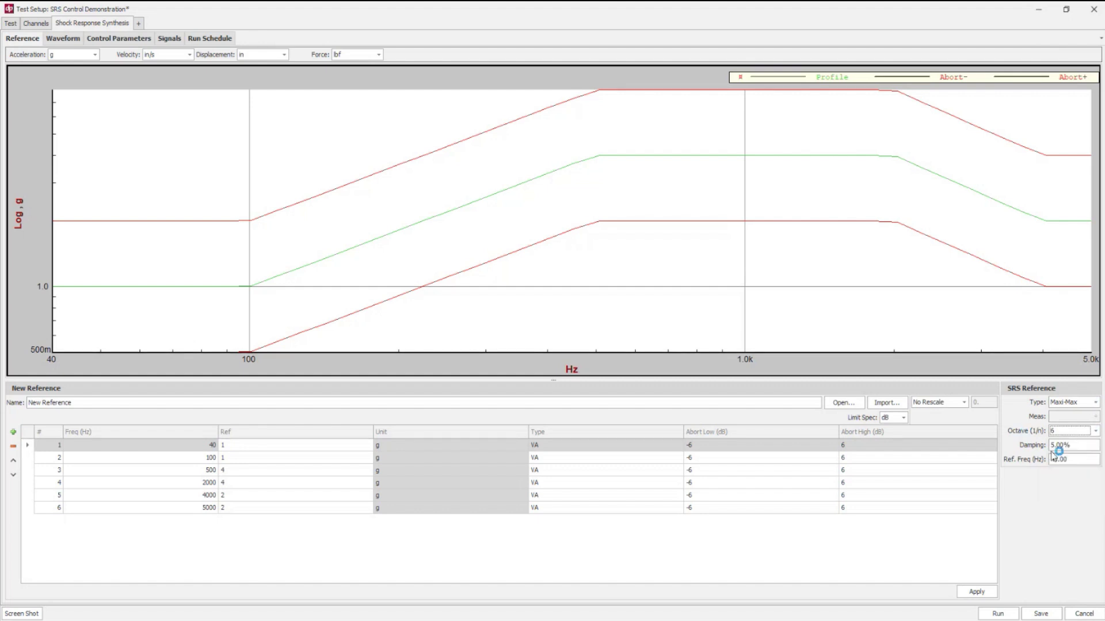
- Examine the reference frequency setting of the SRS reference
click(1068, 460)
click(1069, 460)
drag(1069, 460, 1044, 460)
click(1073, 460)
double_click(1061, 459)
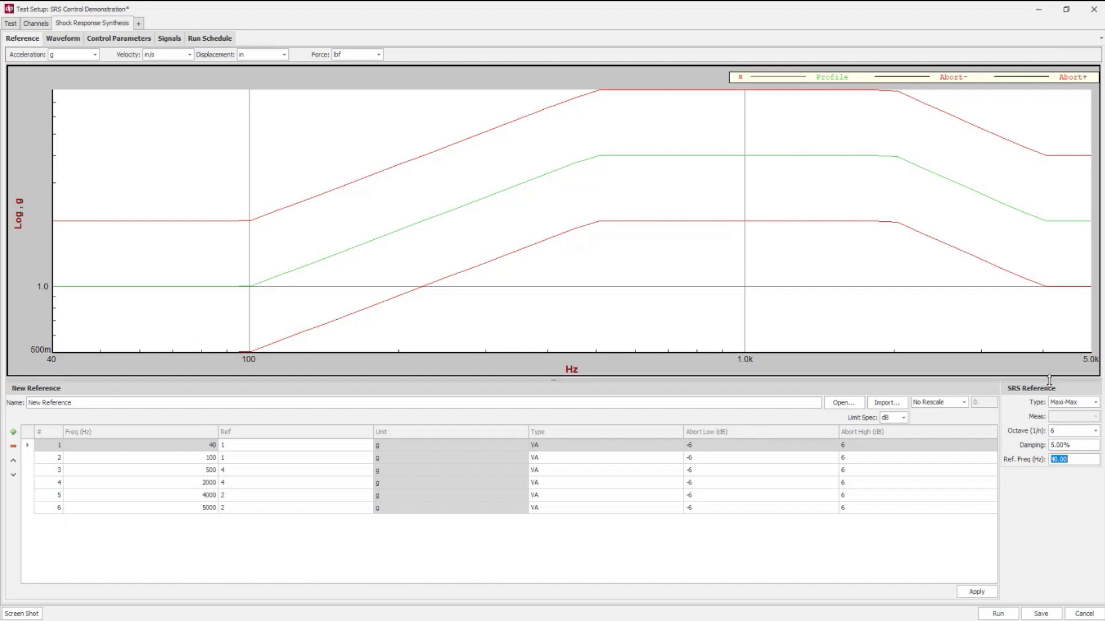
- Review the type options of the SRS reference and select Maxi-Max
click(1076, 402)
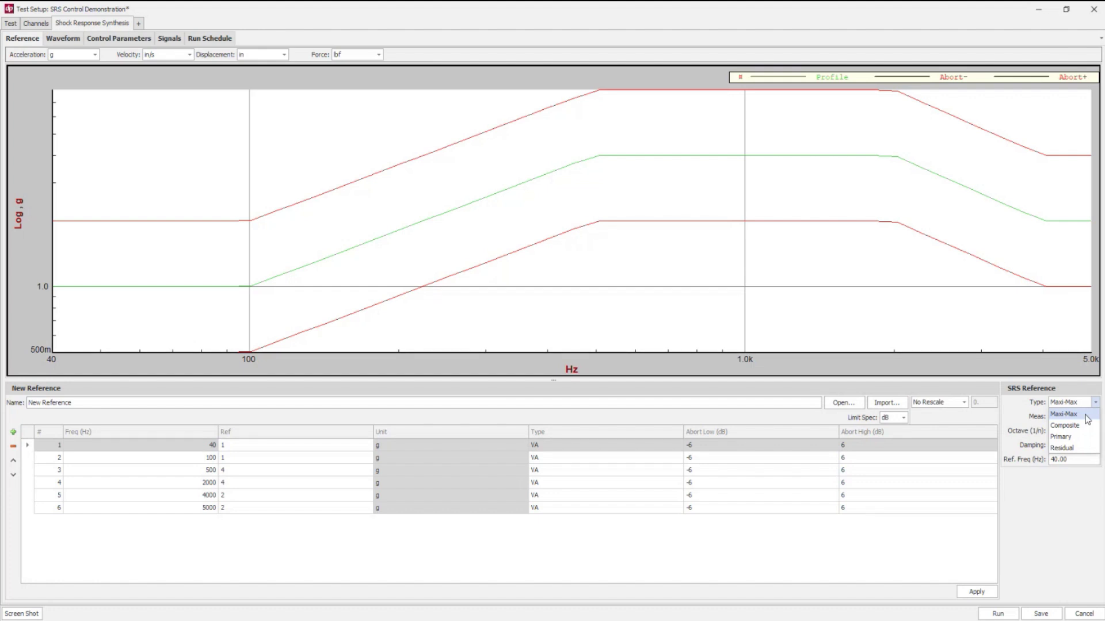
click(1087, 416)
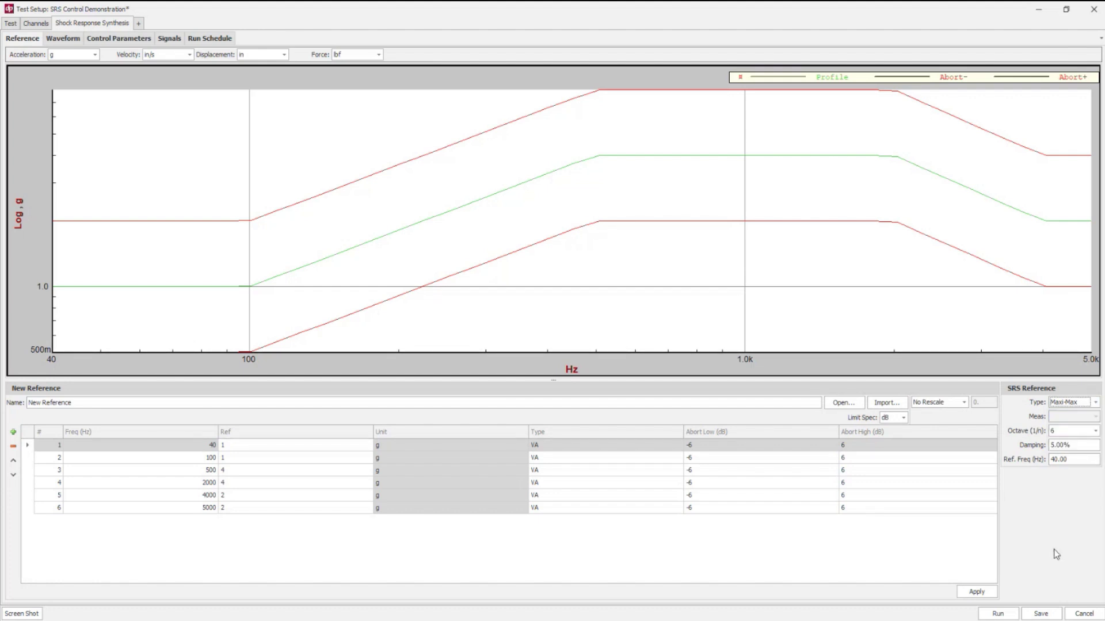
click(1052, 443)
click(1090, 405)
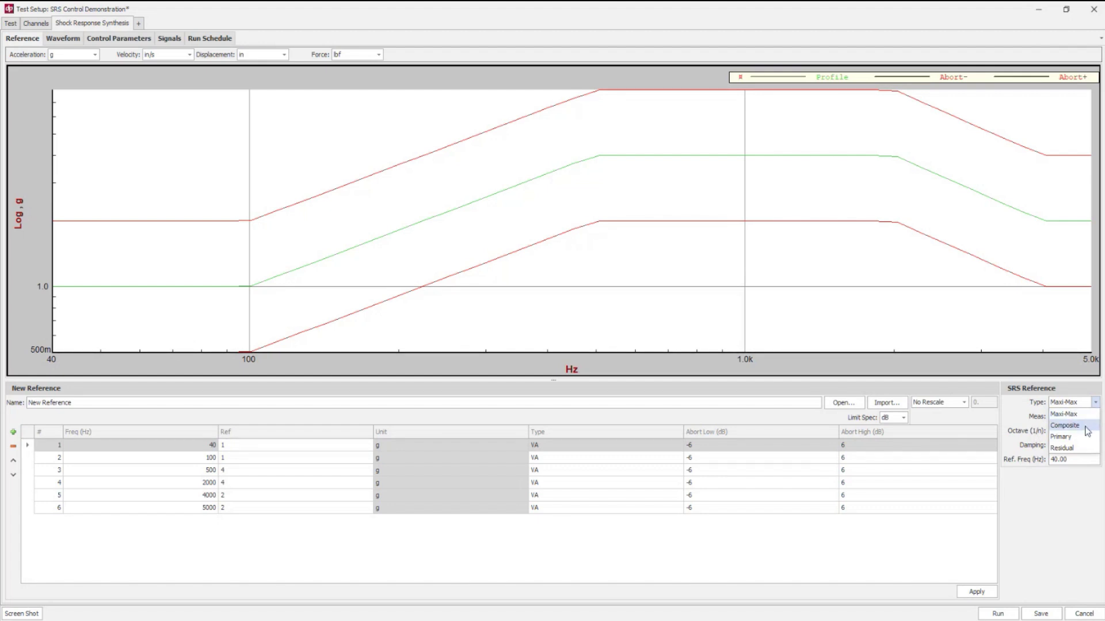
click(1067, 414)
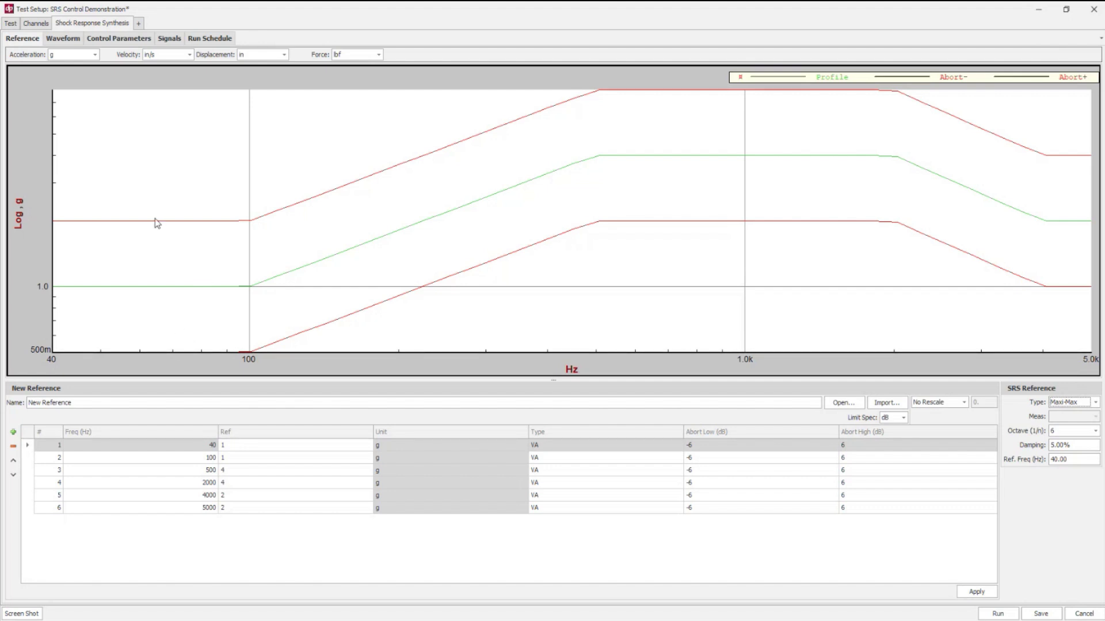
- Open the waveform settings and examine the duration and the Synthesize option
click(64, 39)
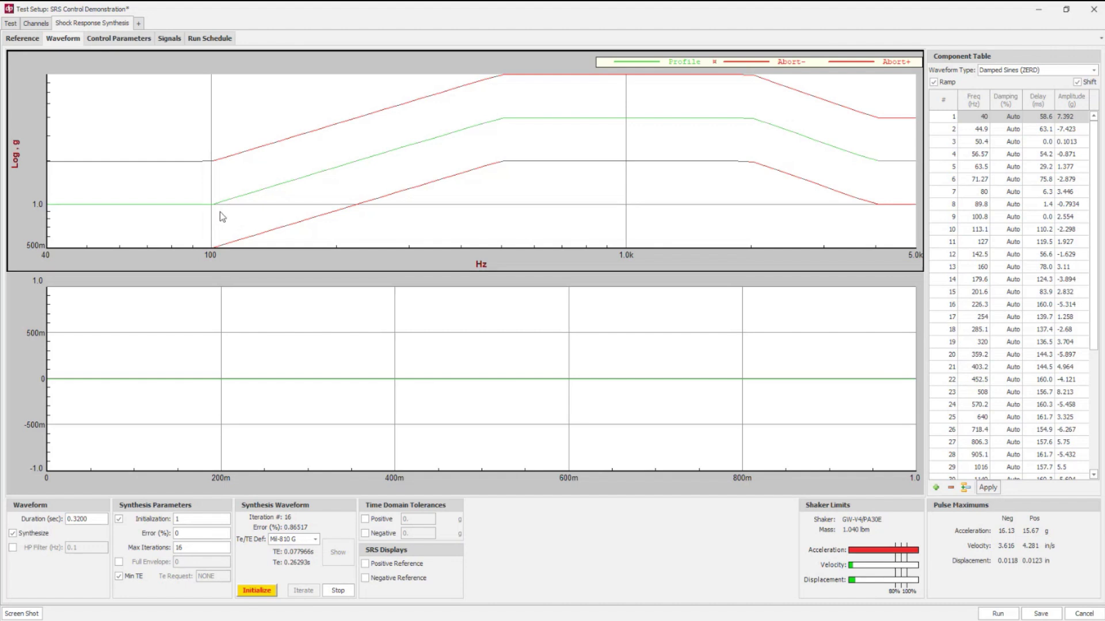
click(196, 379)
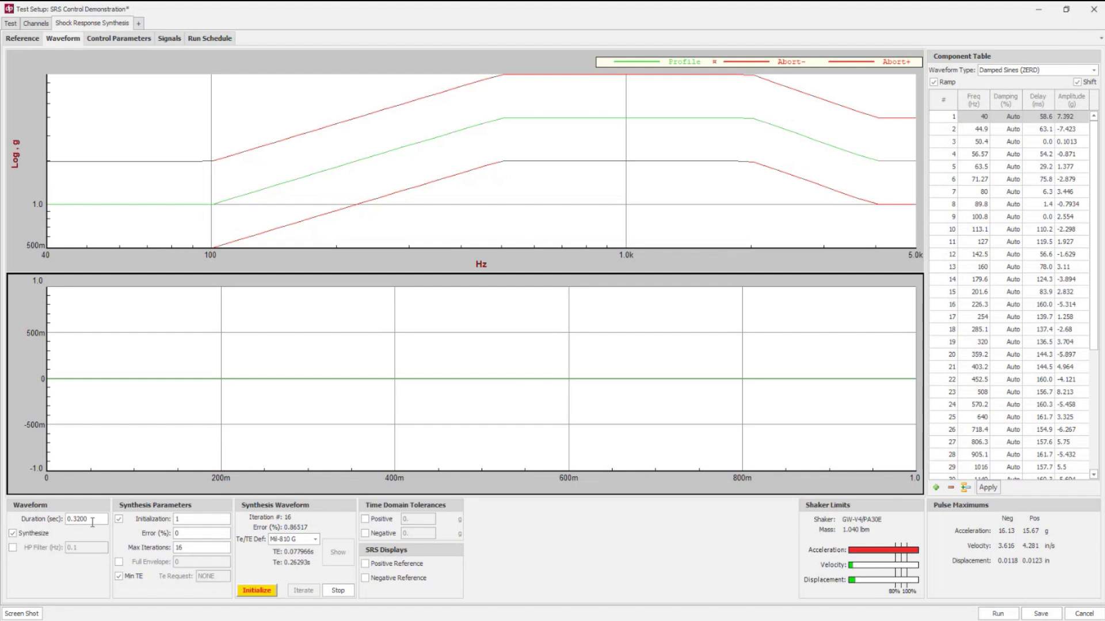
drag(88, 518, 74, 516)
click(79, 519)
drag(77, 520, 73, 521)
click(33, 535)
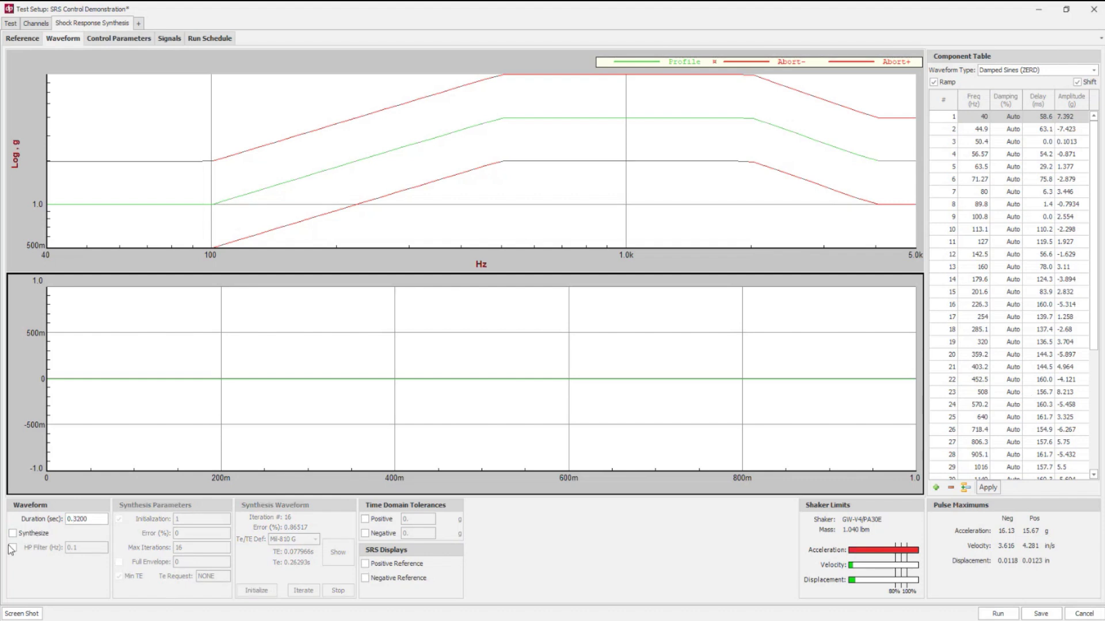
click(31, 534)
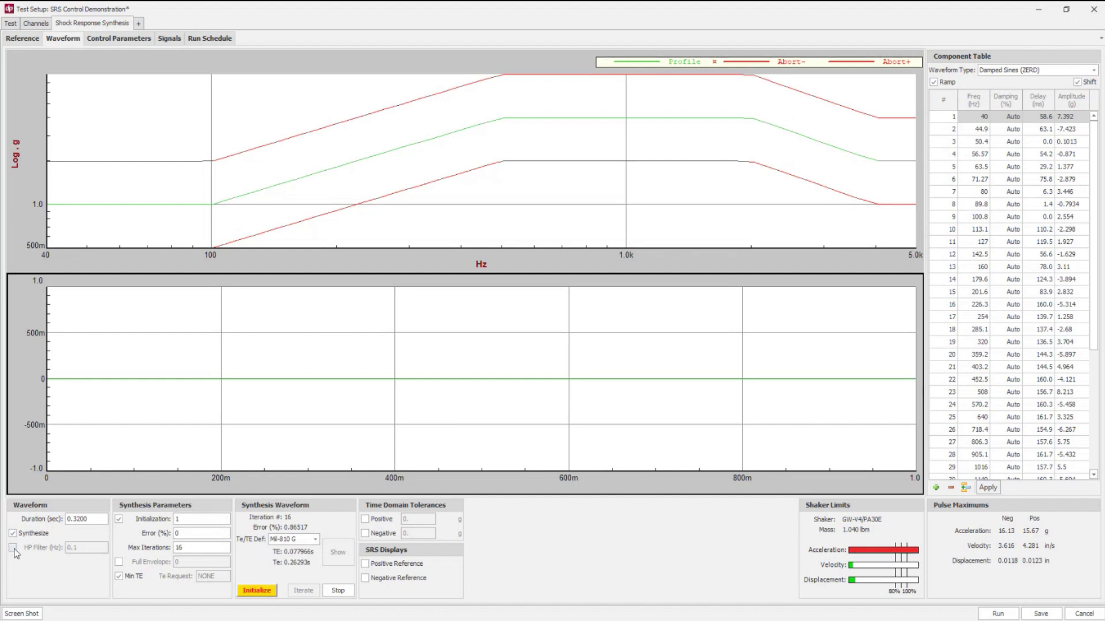
- Turn off the fixed initialization value and initialize the synthesis waveform repeatedly to generate different random pulses
click(119, 520)
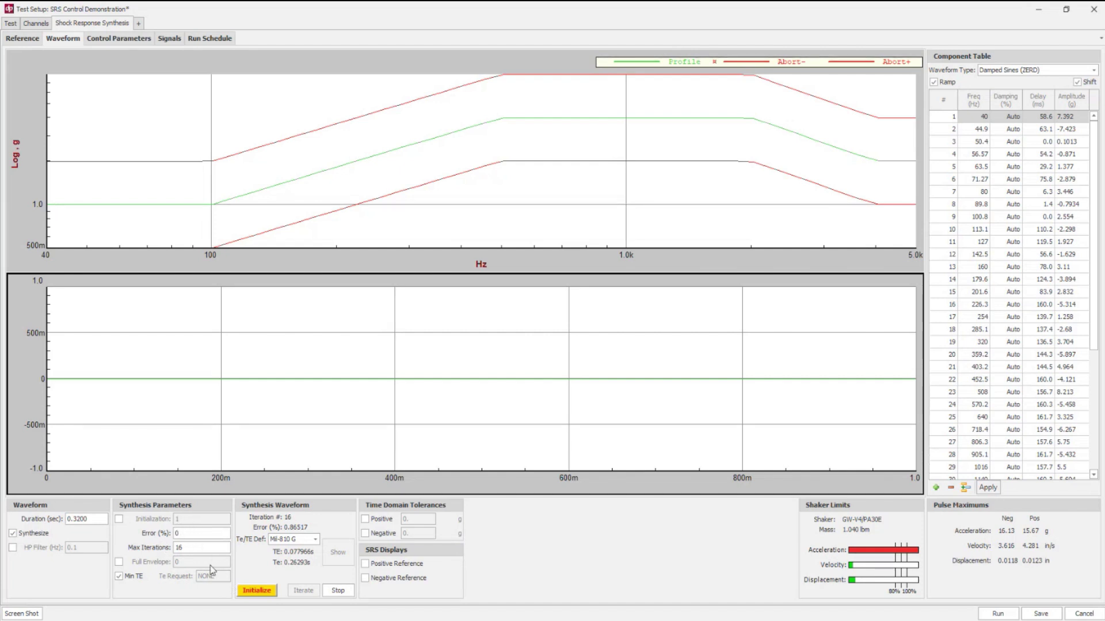
click(257, 591)
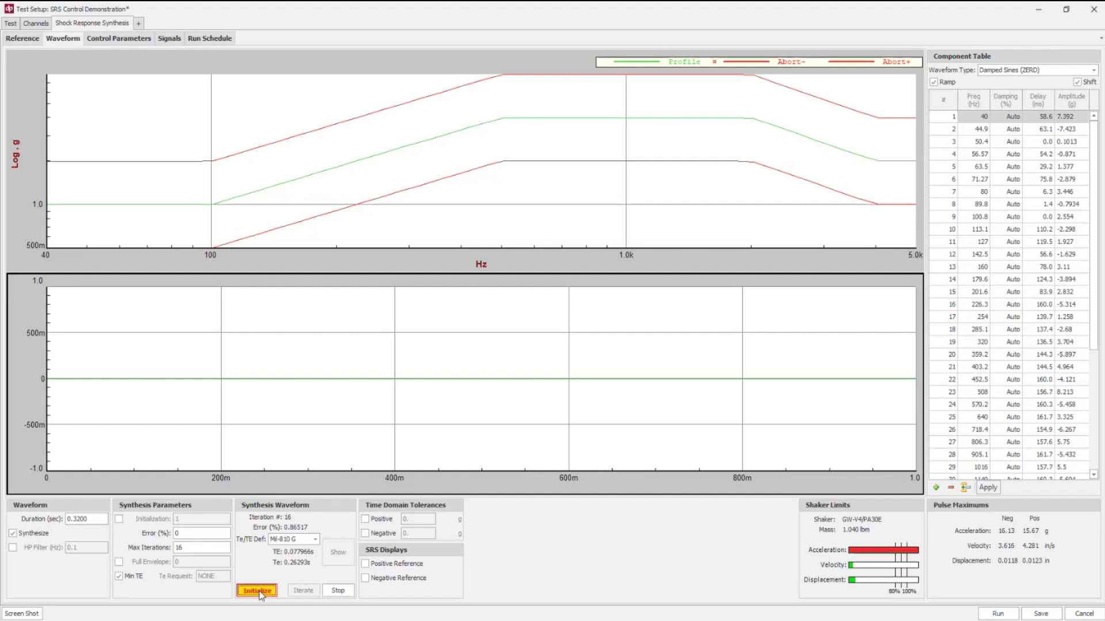
click(177, 533)
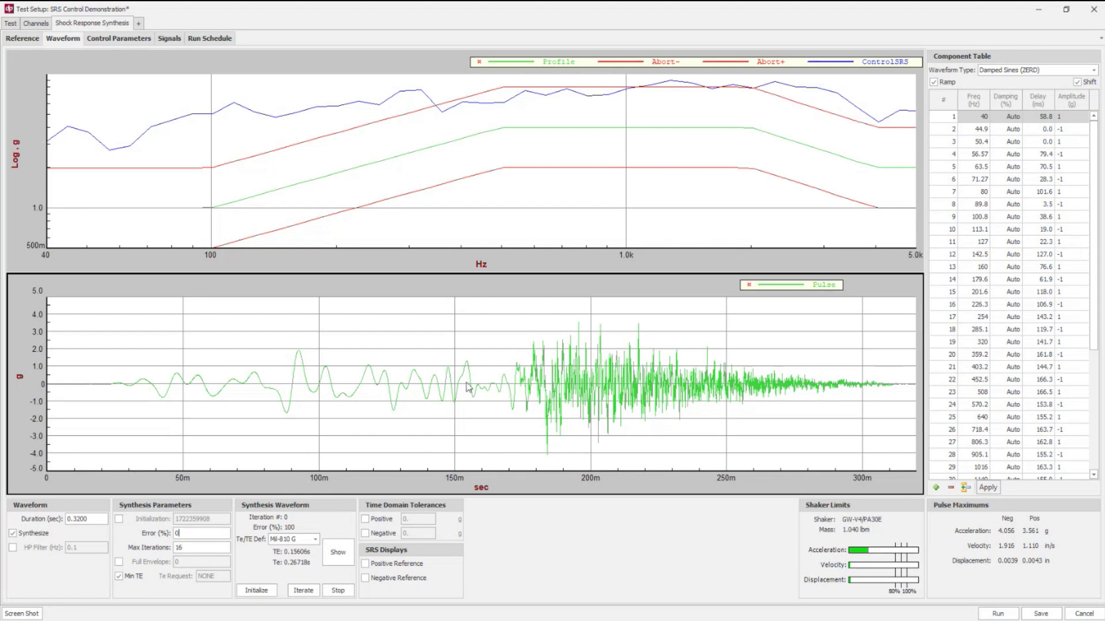
click(257, 591)
click(259, 591)
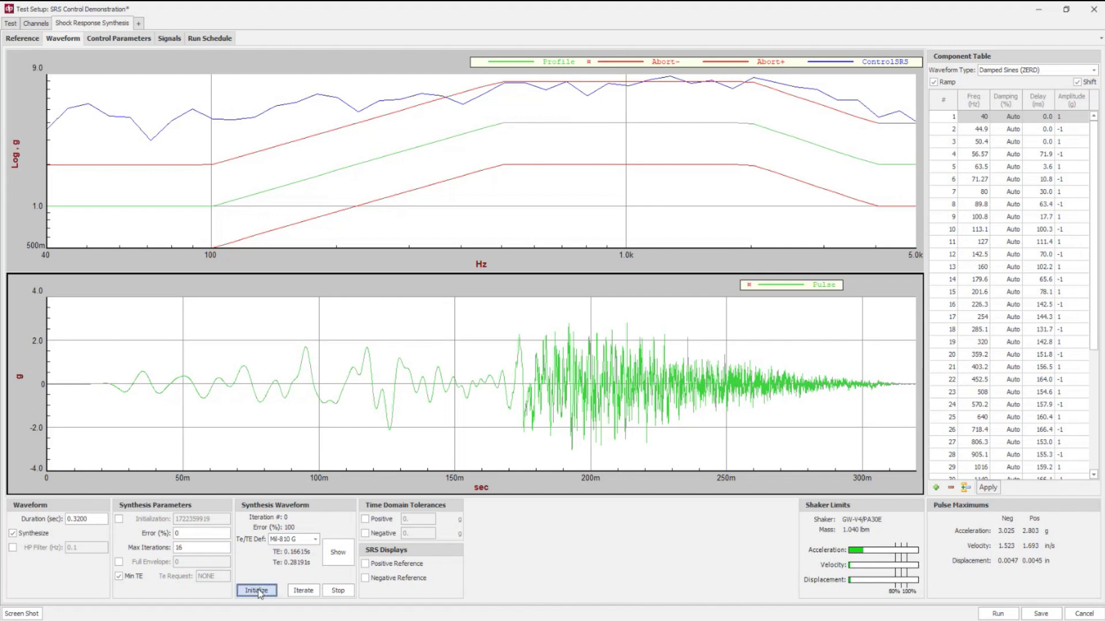
click(266, 591)
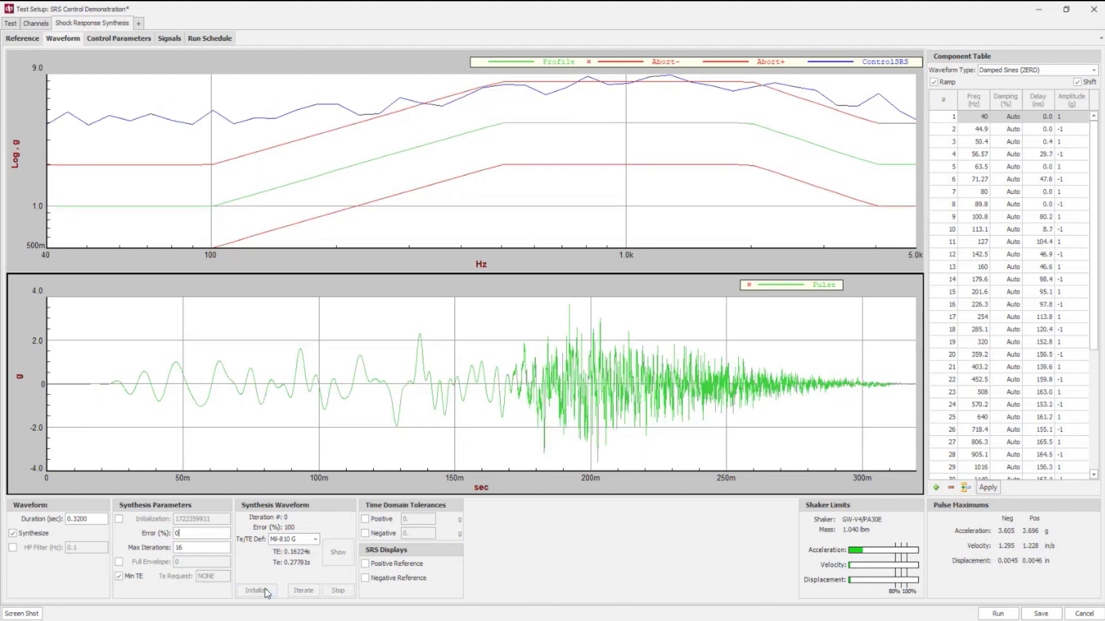
click(266, 592)
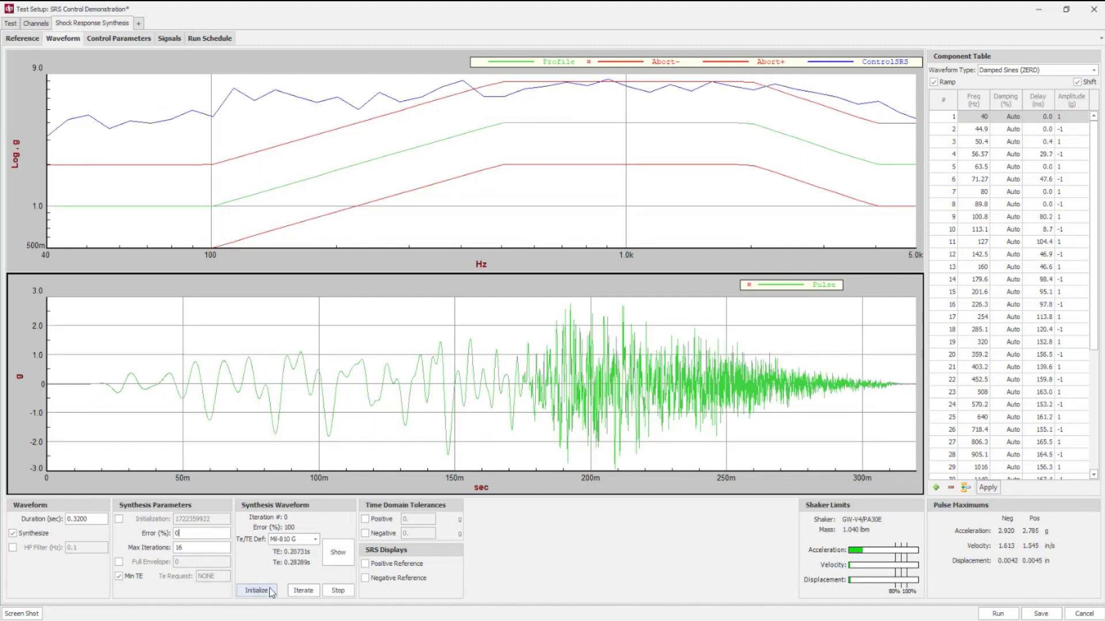
click(271, 592)
click(270, 592)
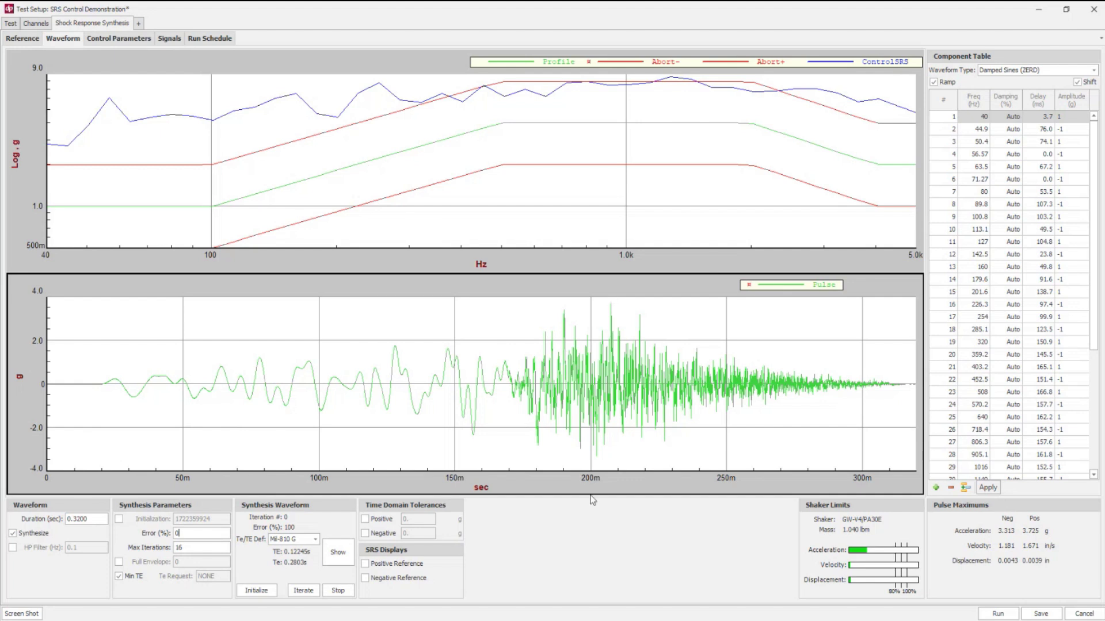
click(260, 592)
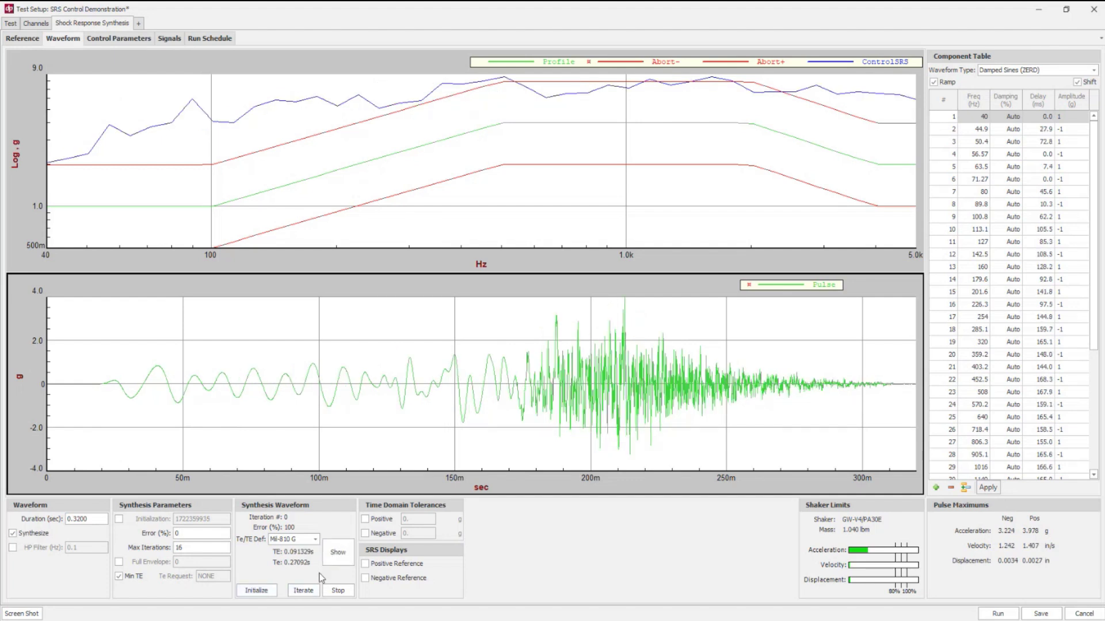
click(135, 144)
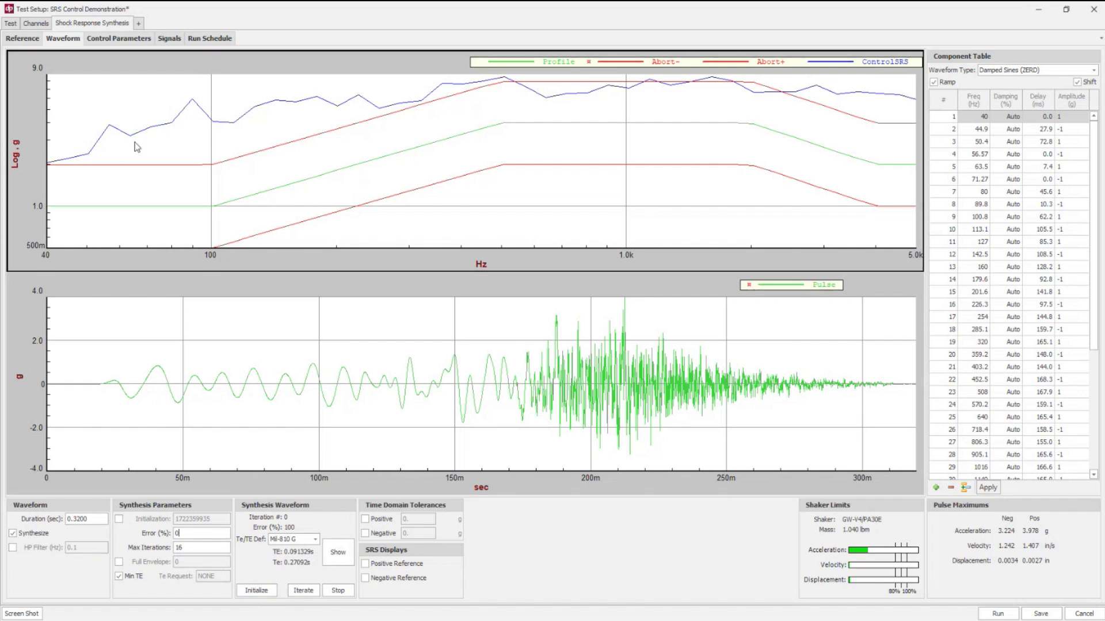
click(668, 352)
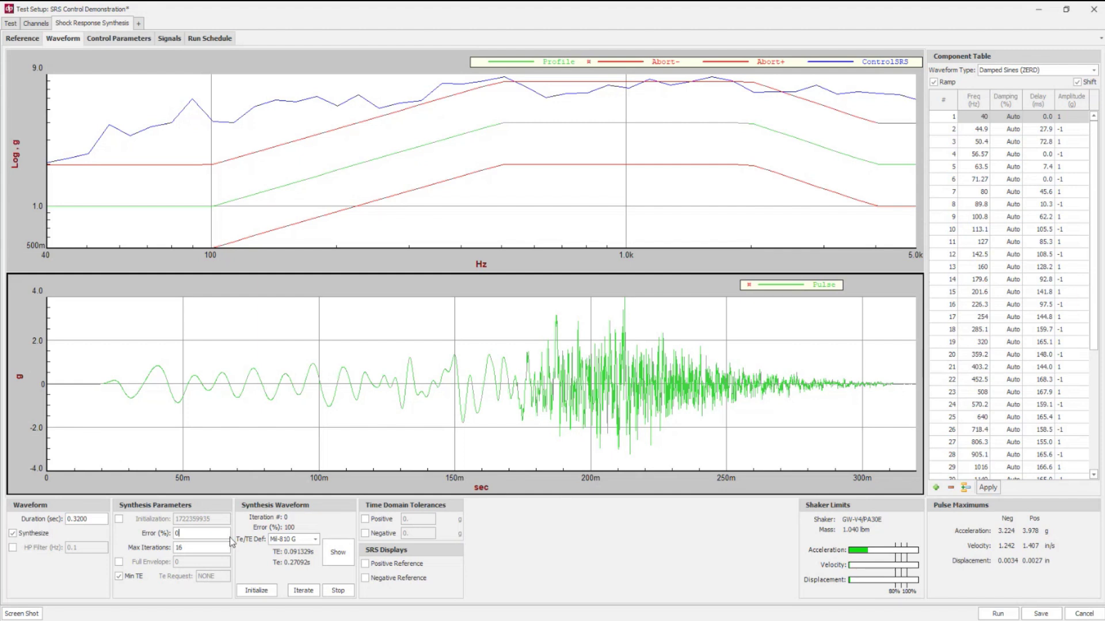
click(267, 595)
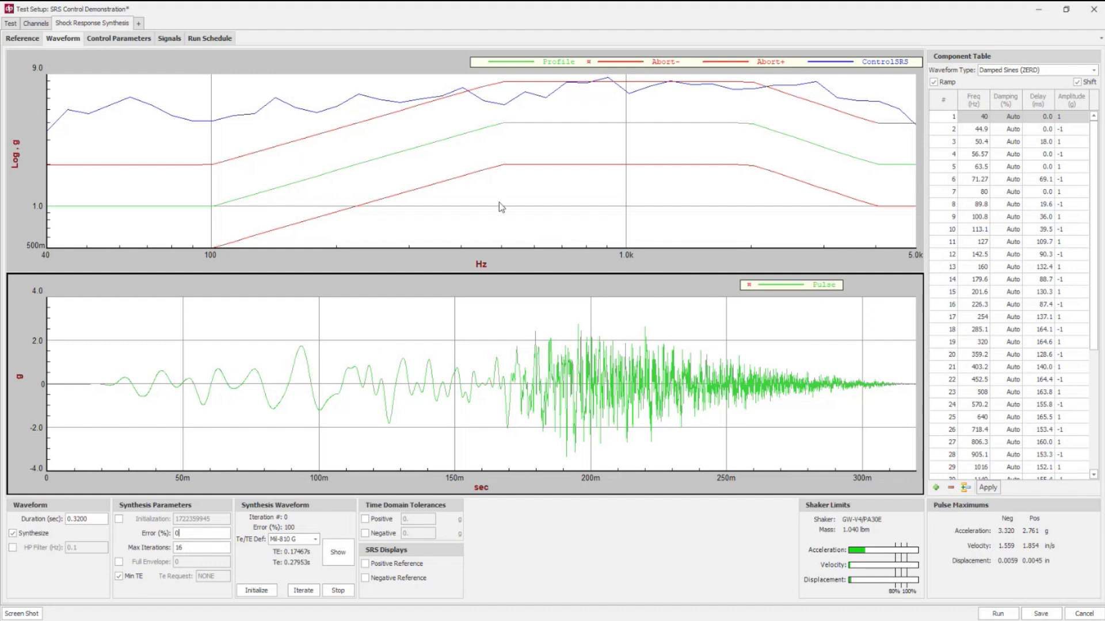
click(256, 591)
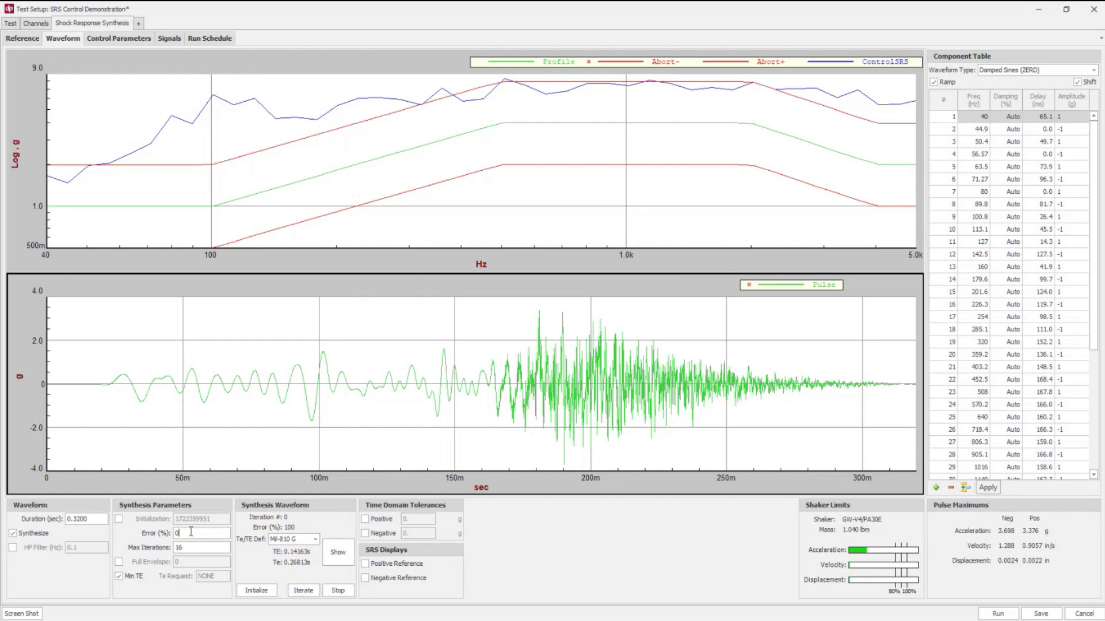
- Set the synthesis error to 5% and iterate the waveform towards the reference profile
text(0)
key(Tab)
double_click(187, 533)
text(3)
text(5)
click(303, 591)
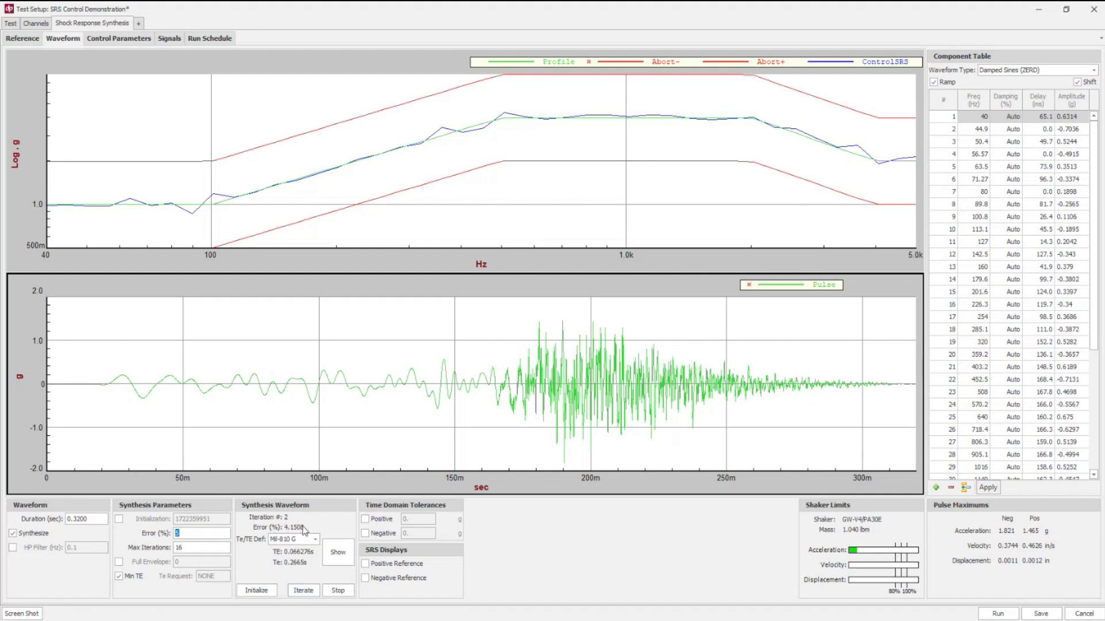
text(5)
drag(1092, 345, 1085, 271)
- Enable a full envelope of 1.5, and initialize and iterate the waveform with it
click(119, 563)
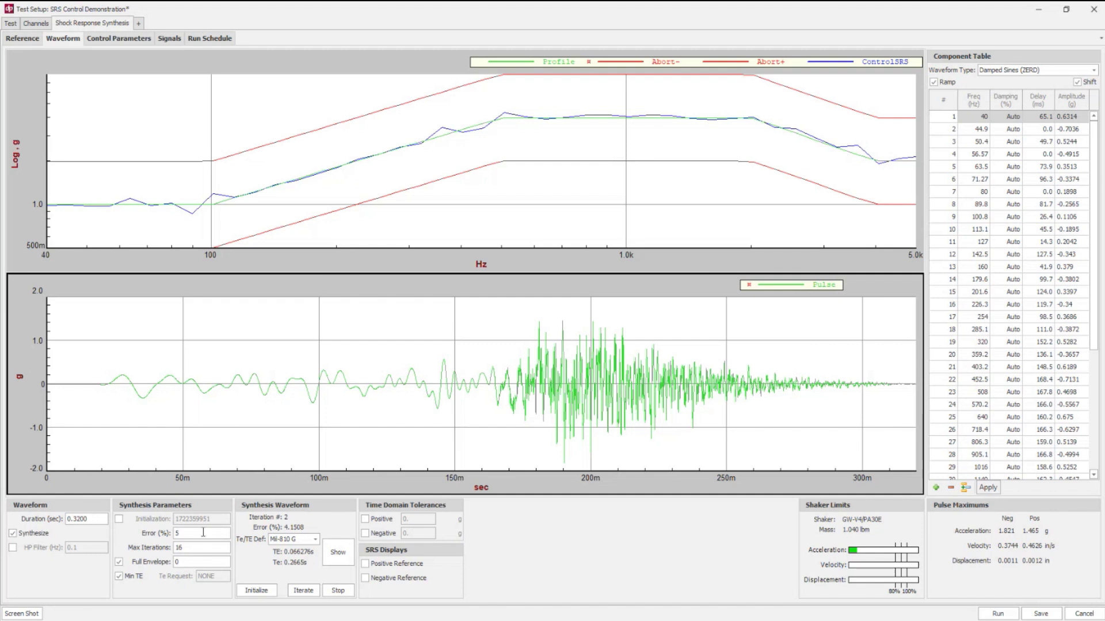
text(1)
drag(194, 560, 173, 562)
text(.5)
click(257, 592)
click(299, 593)
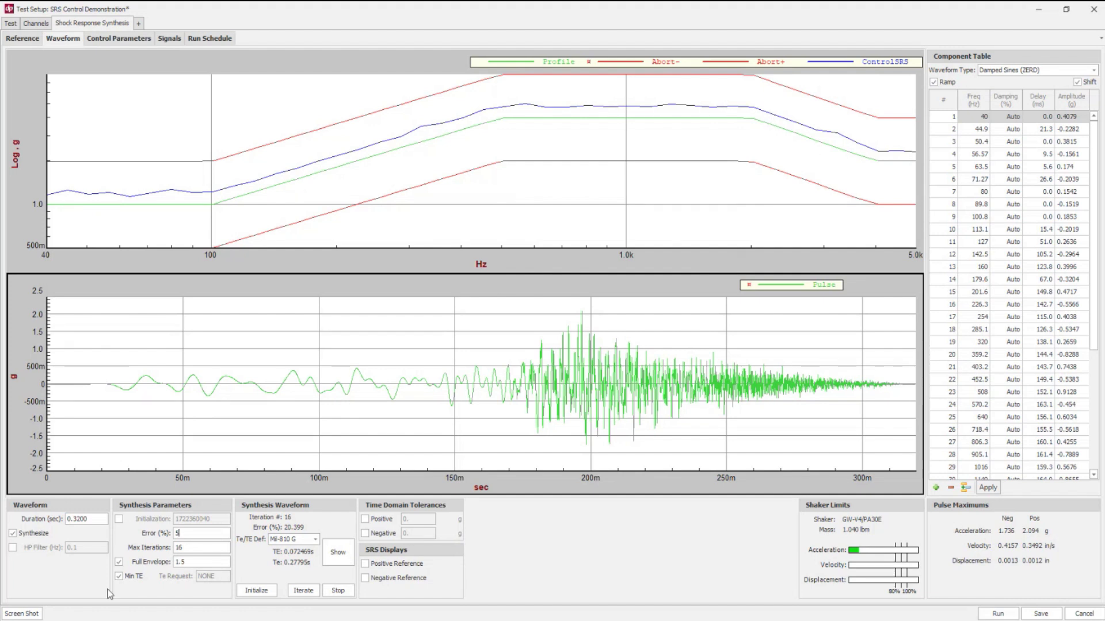
- Turn off the full envelope, keep Min TE enabled, and initialize and iterate the waveform again
double_click(181, 562)
click(118, 562)
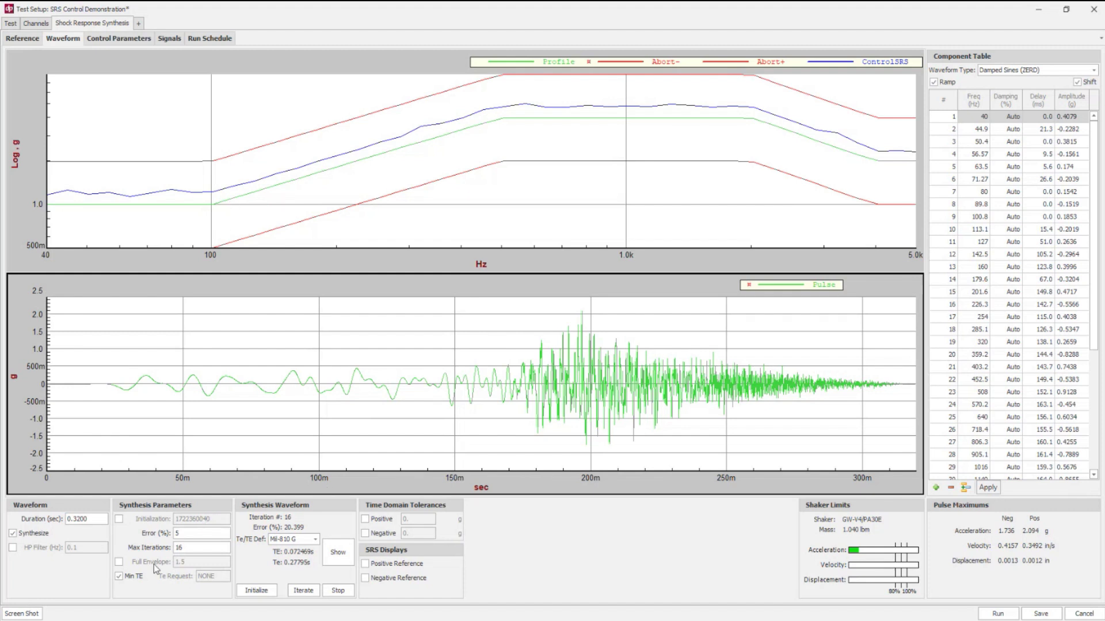
click(119, 578)
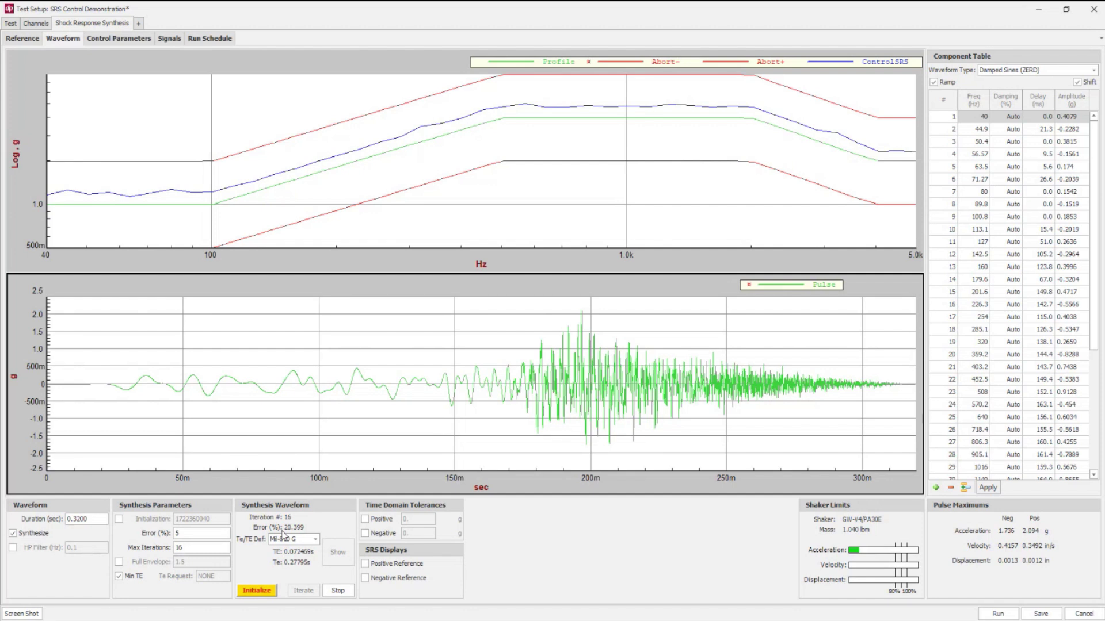
double_click(303, 541)
click(256, 590)
click(304, 591)
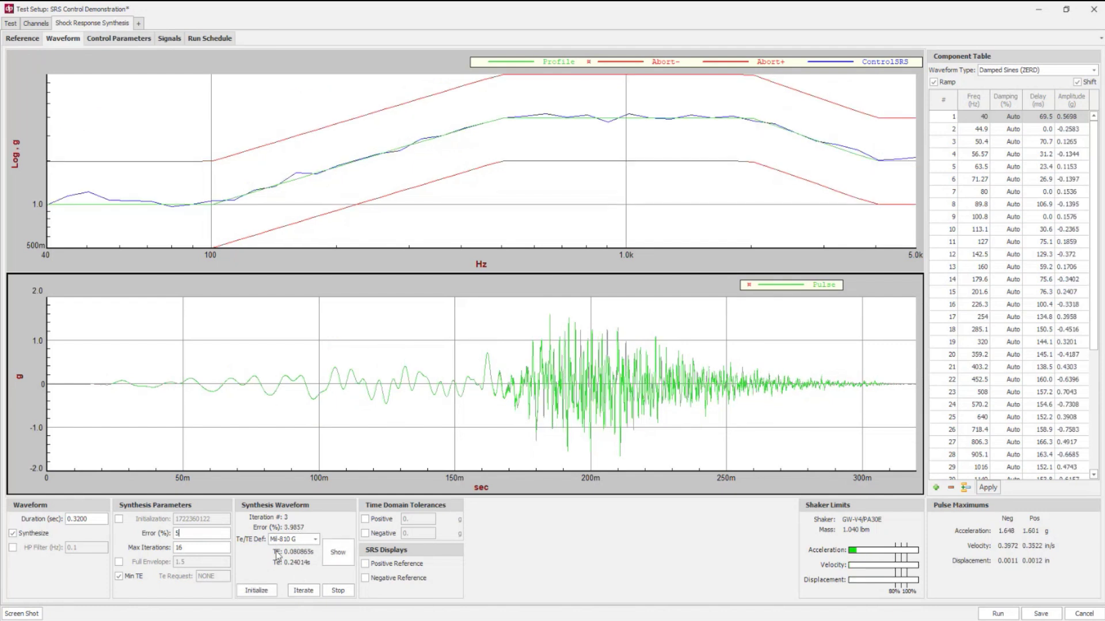
- Try other Te/TE definitions, including Mil-810 D-E, and set the definition back to Mil-810 G
click(304, 543)
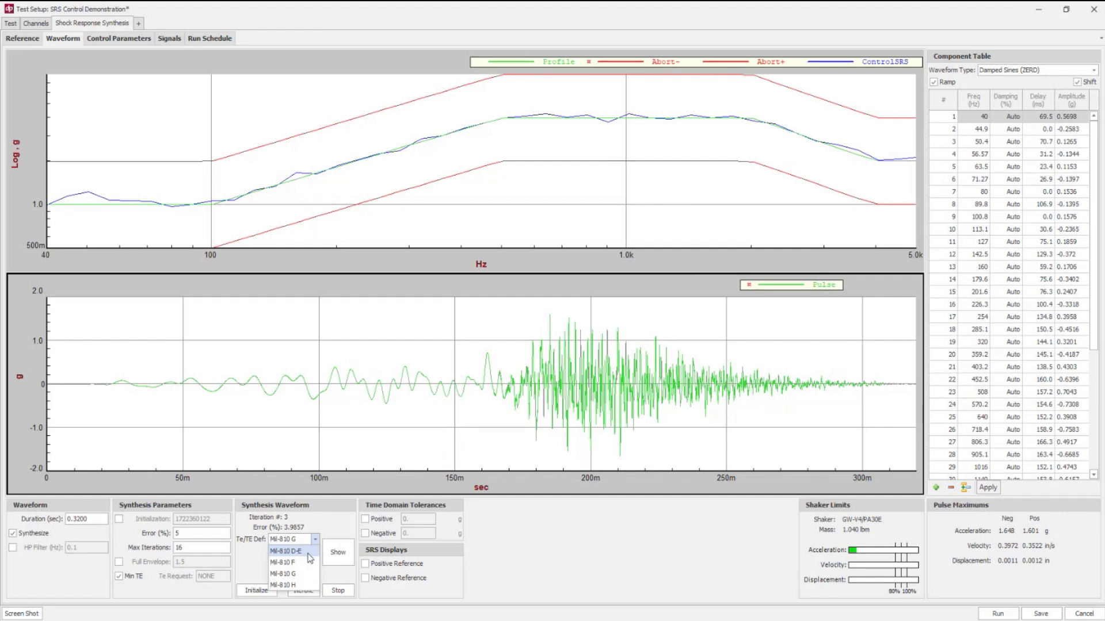
click(308, 552)
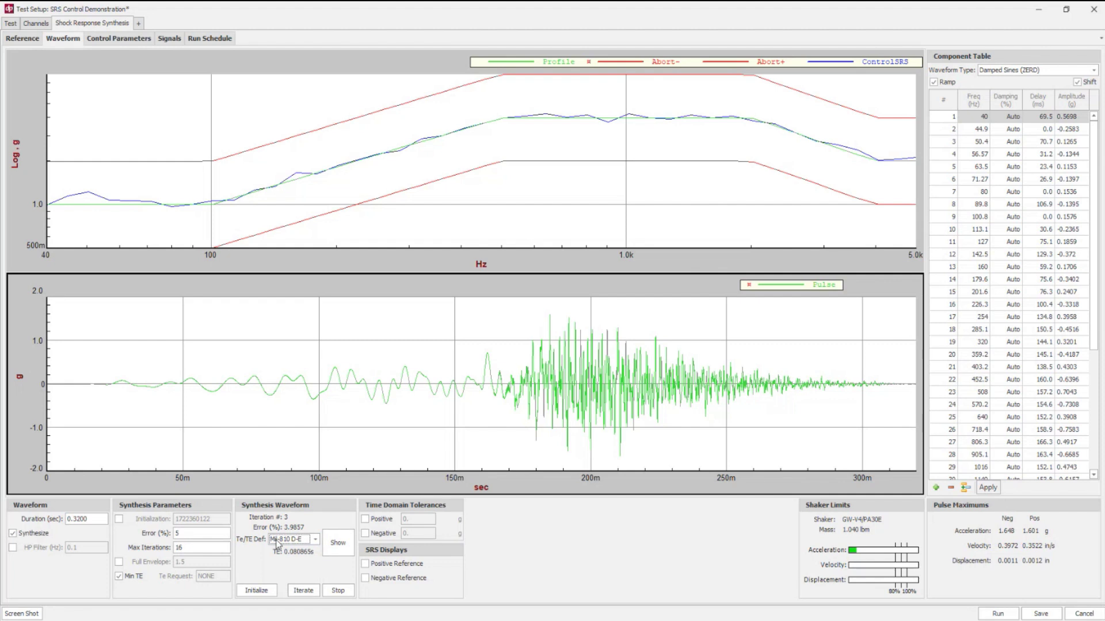
click(308, 539)
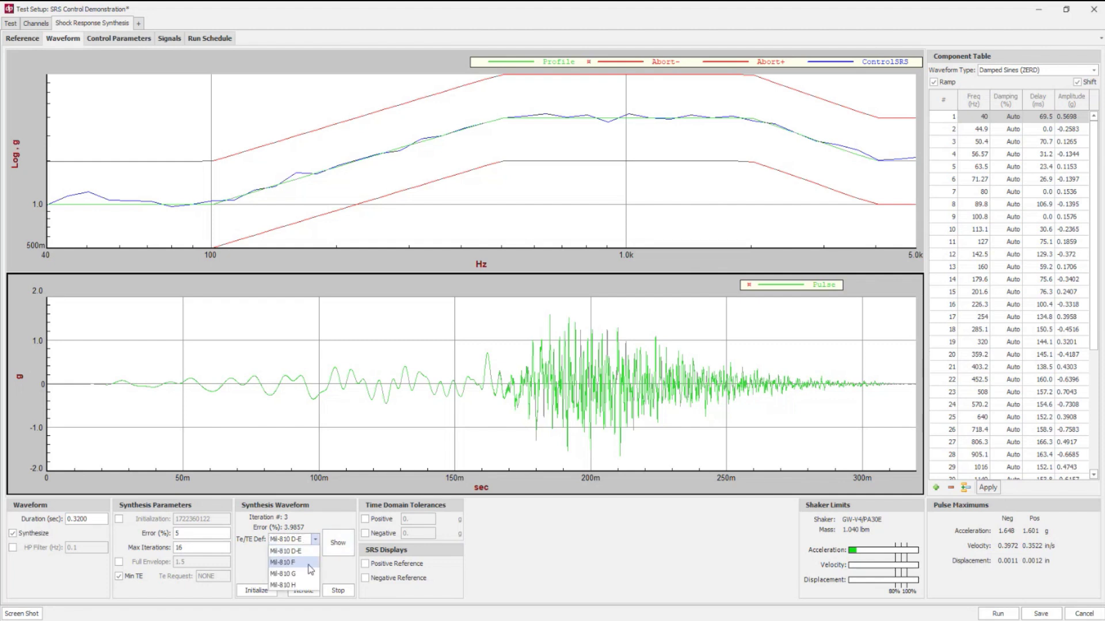
click(304, 586)
click(299, 541)
click(298, 547)
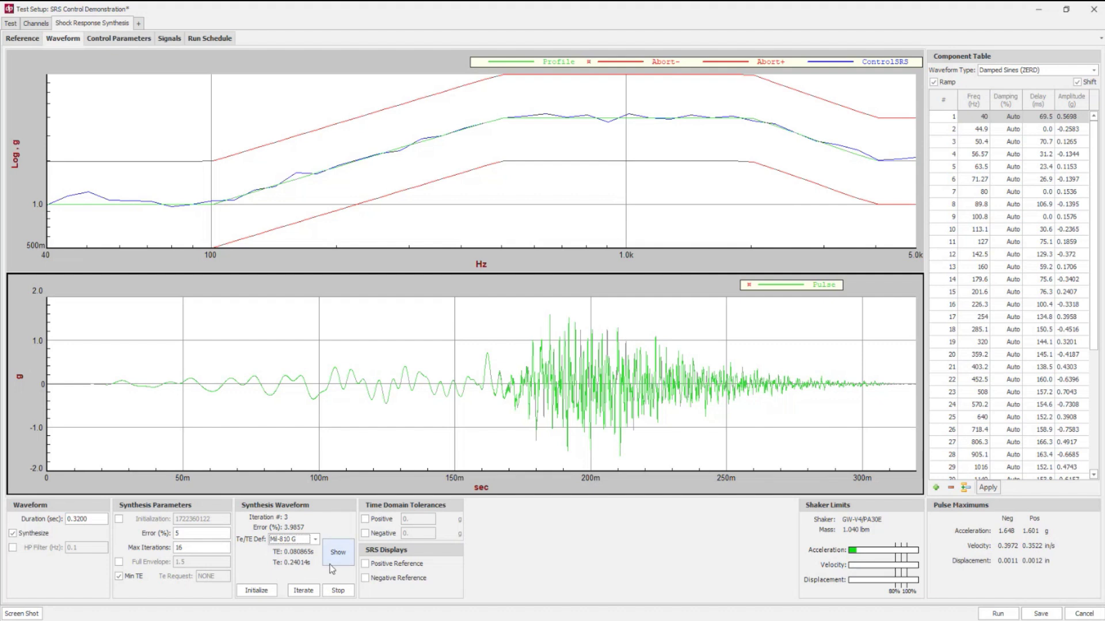
- Examine the TE and Te graphs of the pulse, close them, and keep the Mil-810 G definition
click(339, 554)
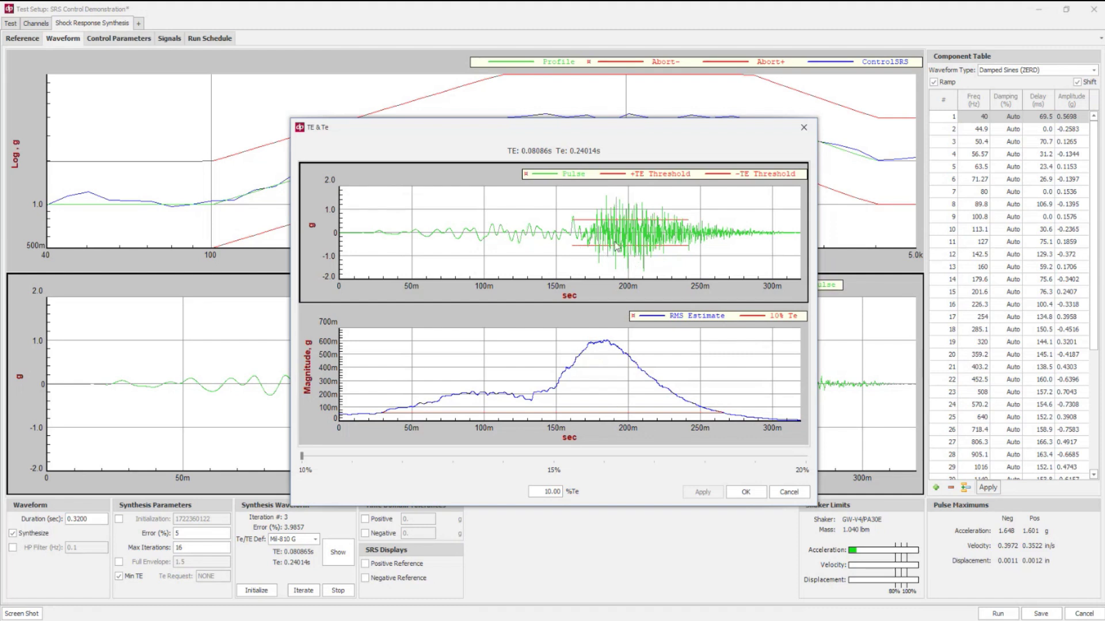
click(715, 369)
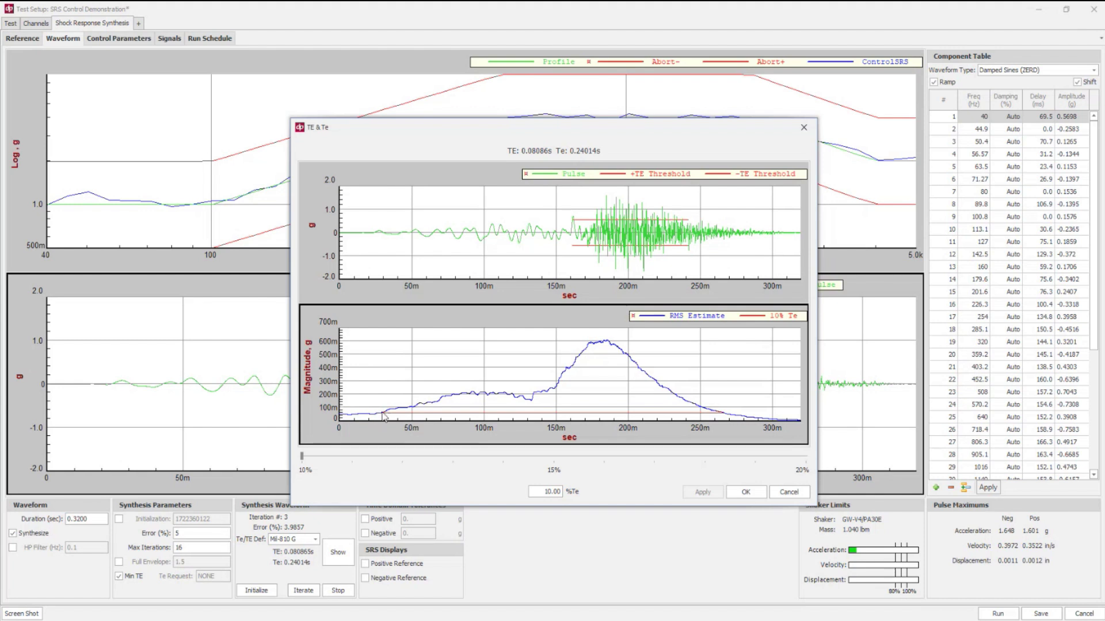
click(804, 129)
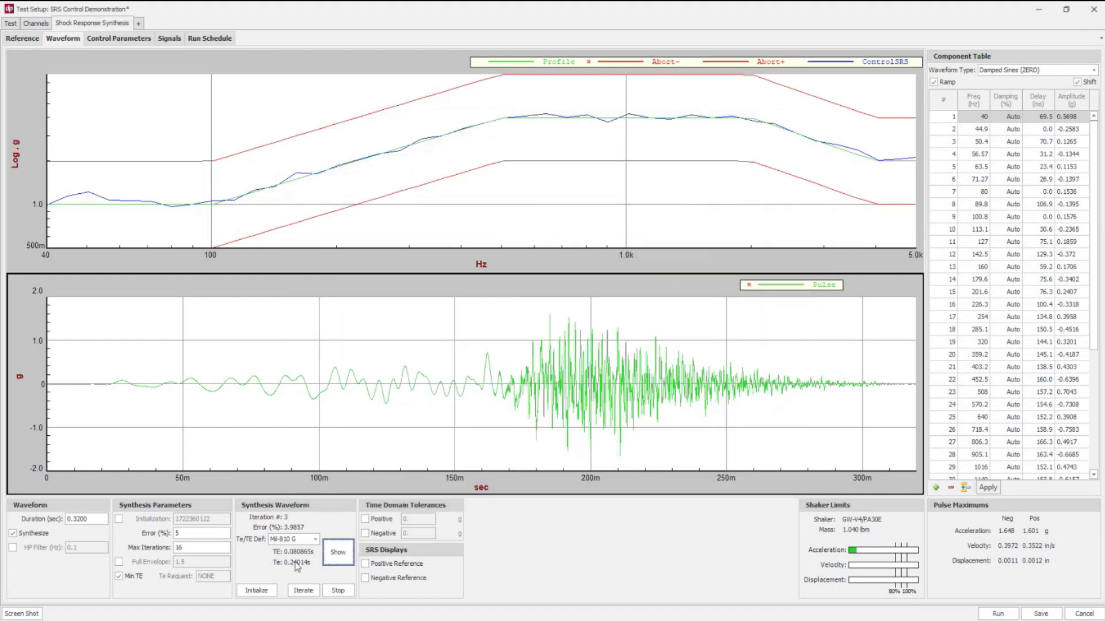
click(314, 539)
click(314, 527)
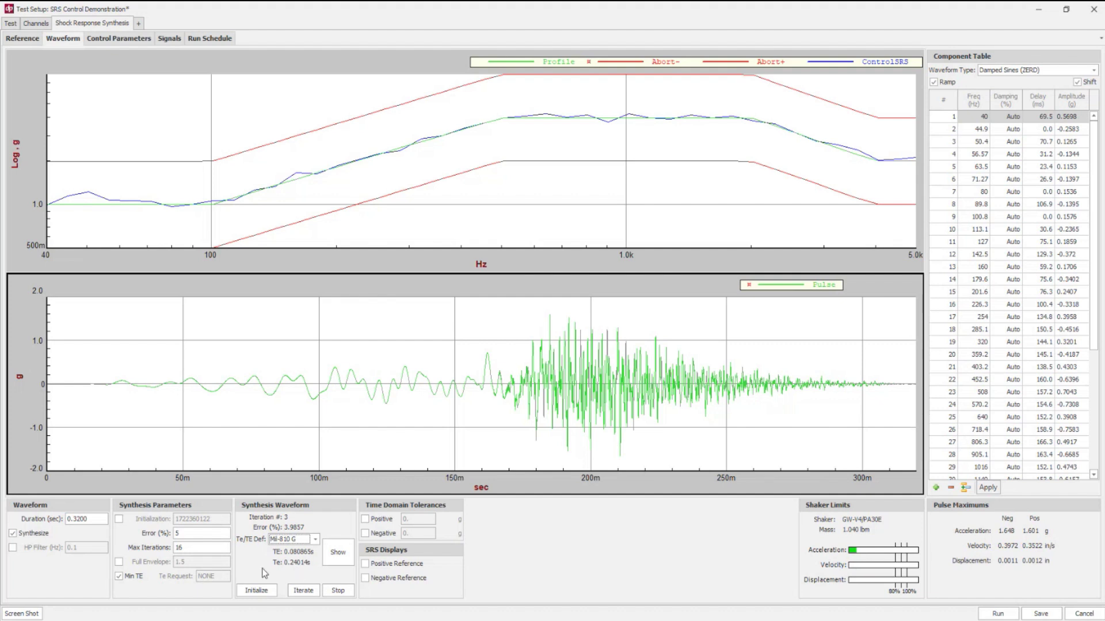
- Turn off Min TE, and initialize and iterate the waveform without it
click(119, 577)
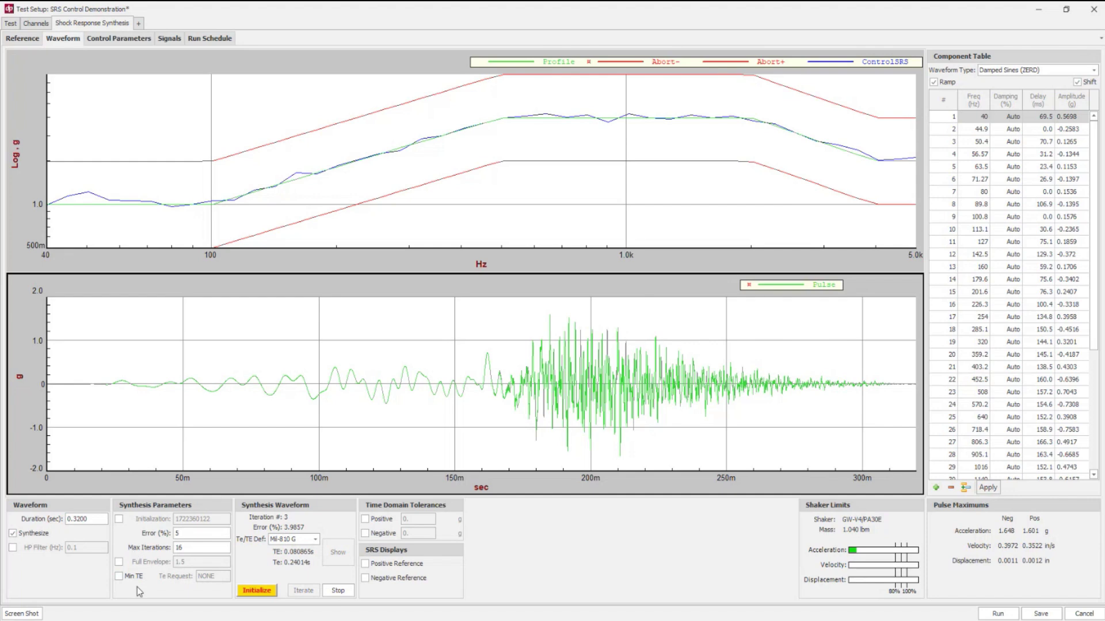
click(266, 593)
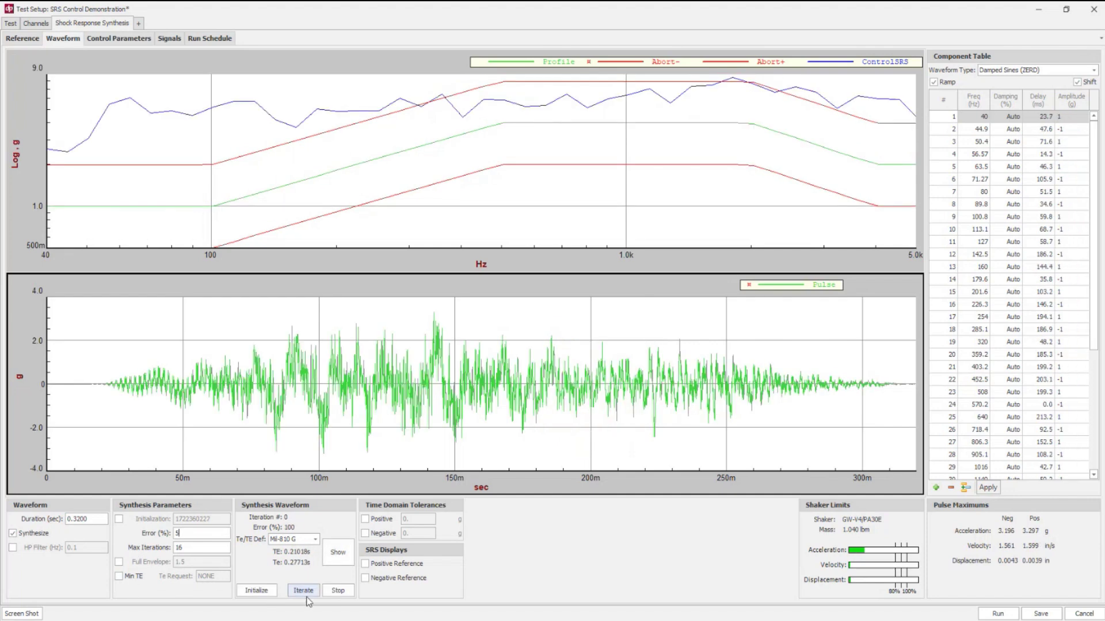
click(304, 592)
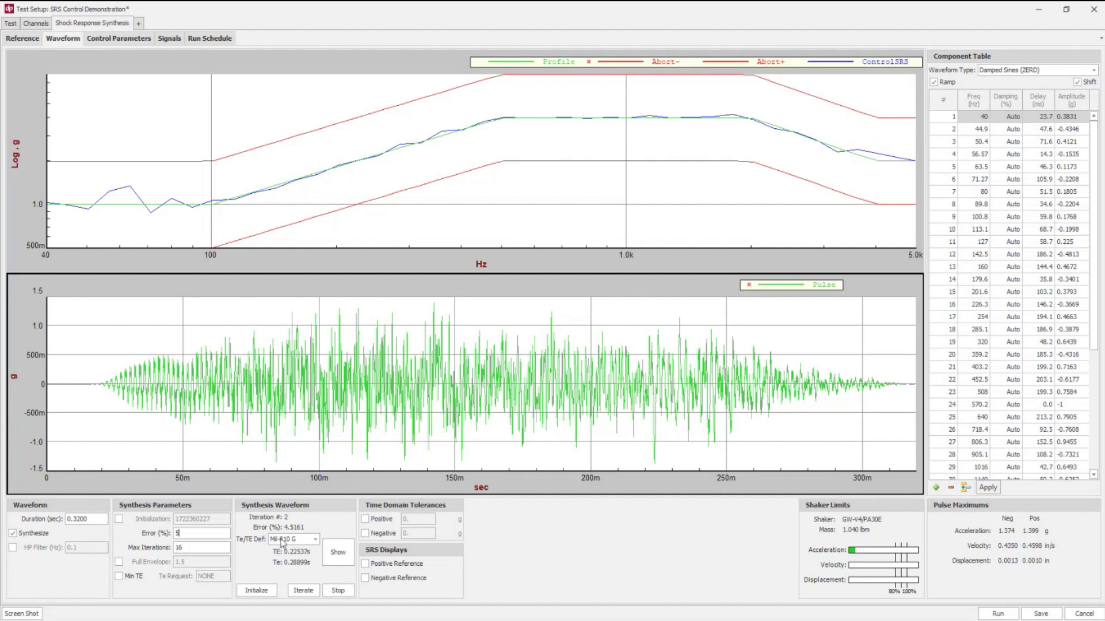
- Turn Min TE back on, set the waveform duration to 0.12 s, and initialize and iterate the waveform
click(118, 576)
click(243, 589)
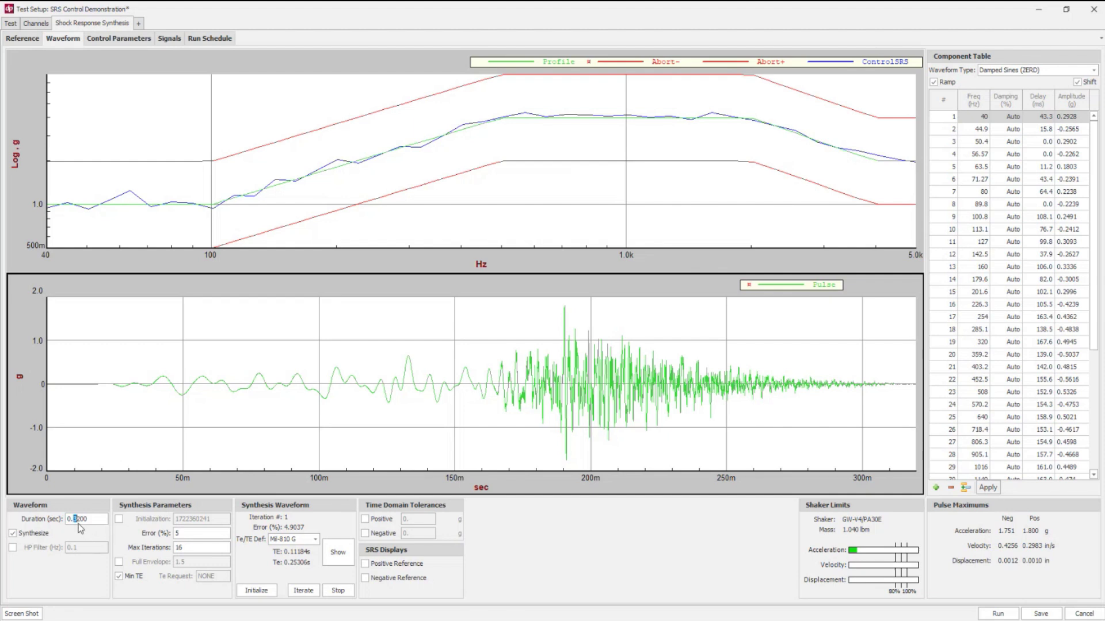
text(2)
click(257, 591)
click(303, 591)
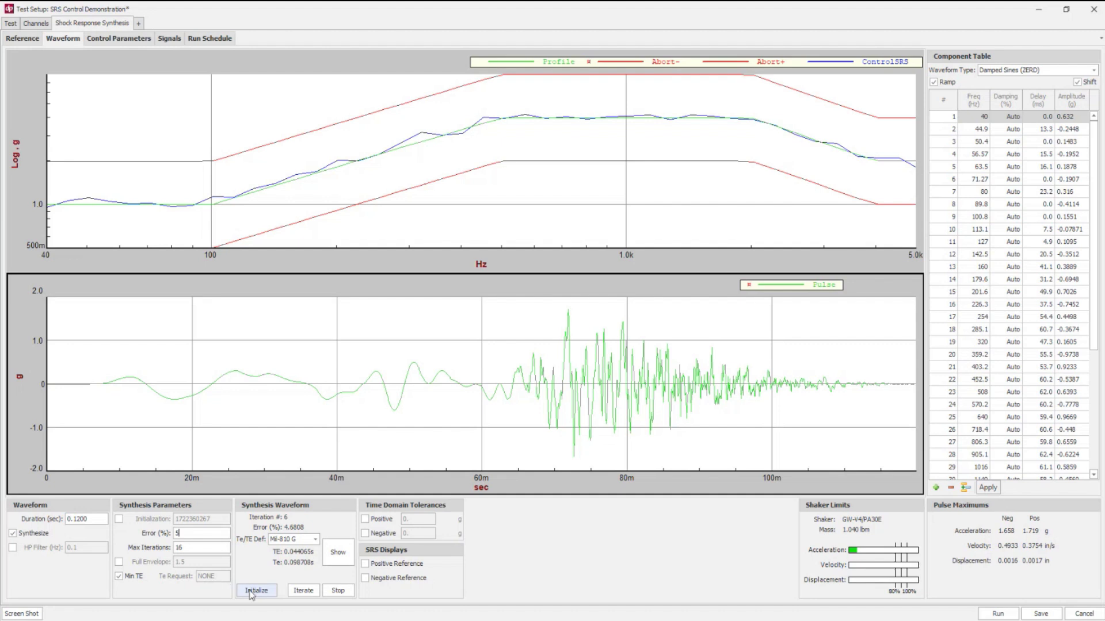
- Examine the low and high abort limits in the reference profile table, and return to the waveform settings
click(377, 171)
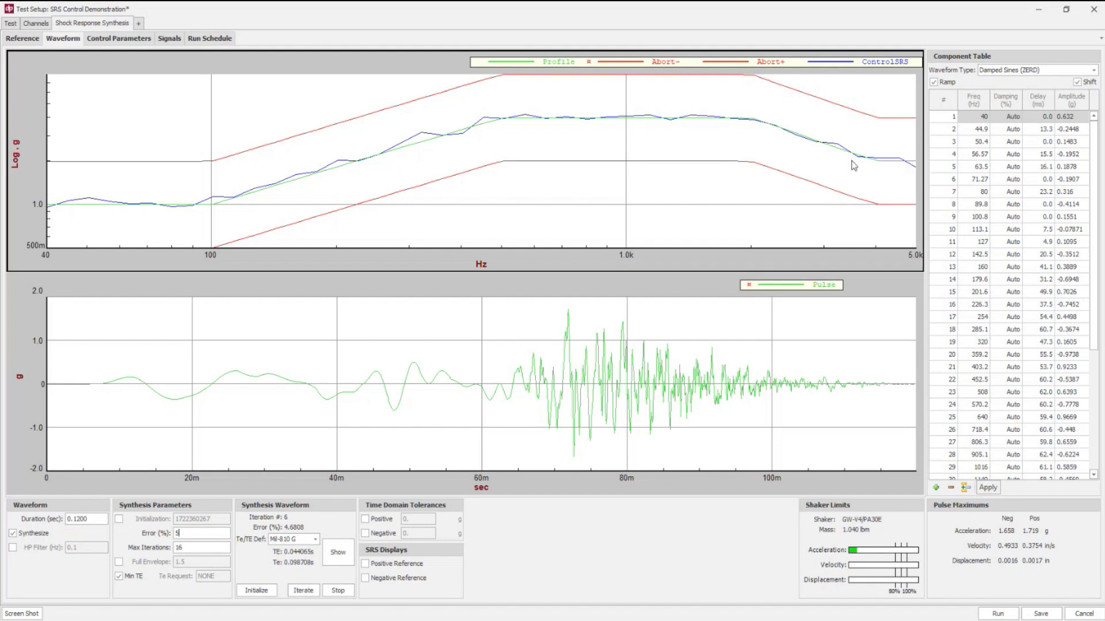
click(30, 42)
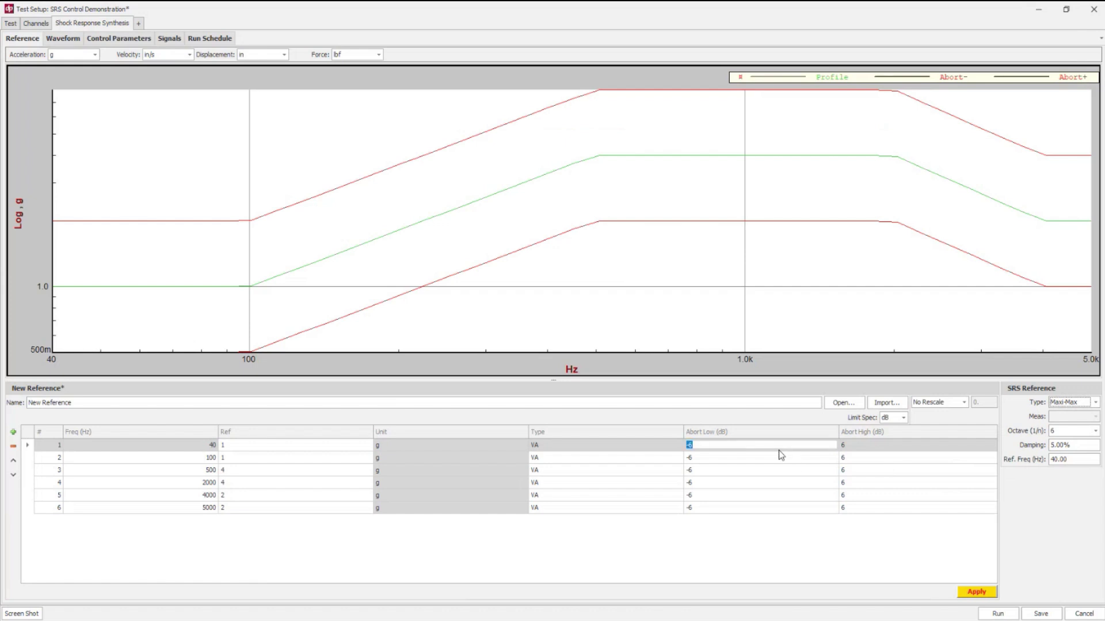
click(863, 447)
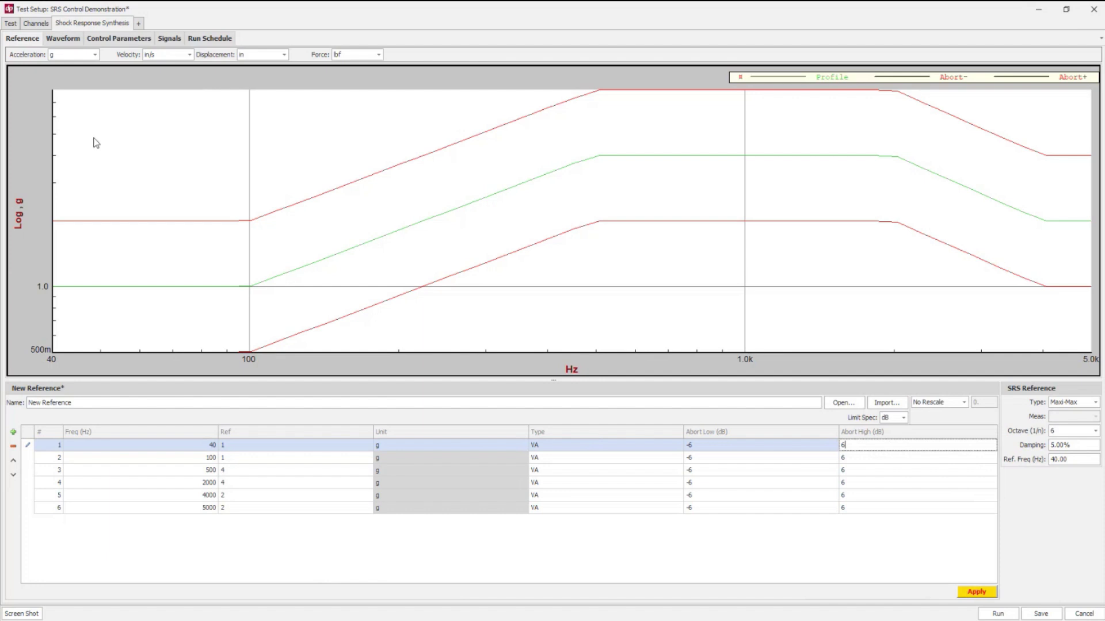
click(63, 39)
click(534, 393)
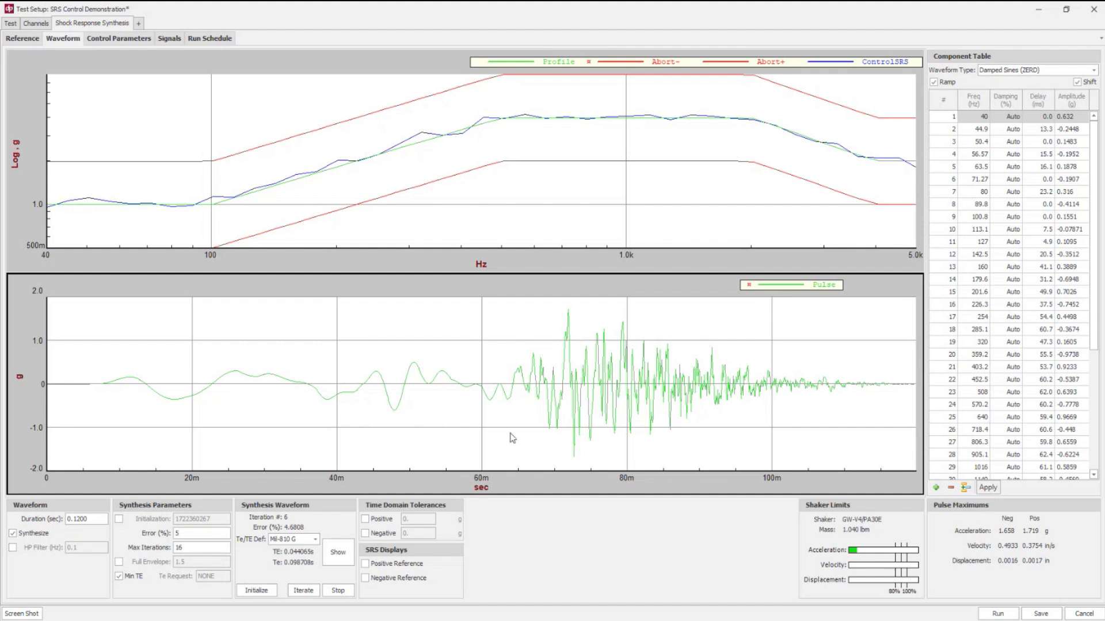
- Try positive and negative time domain tolerances of 1 g on the pulse, and turn both off again
click(365, 519)
click(365, 533)
double_click(411, 519)
text(1)
key(Tab)
text(1)
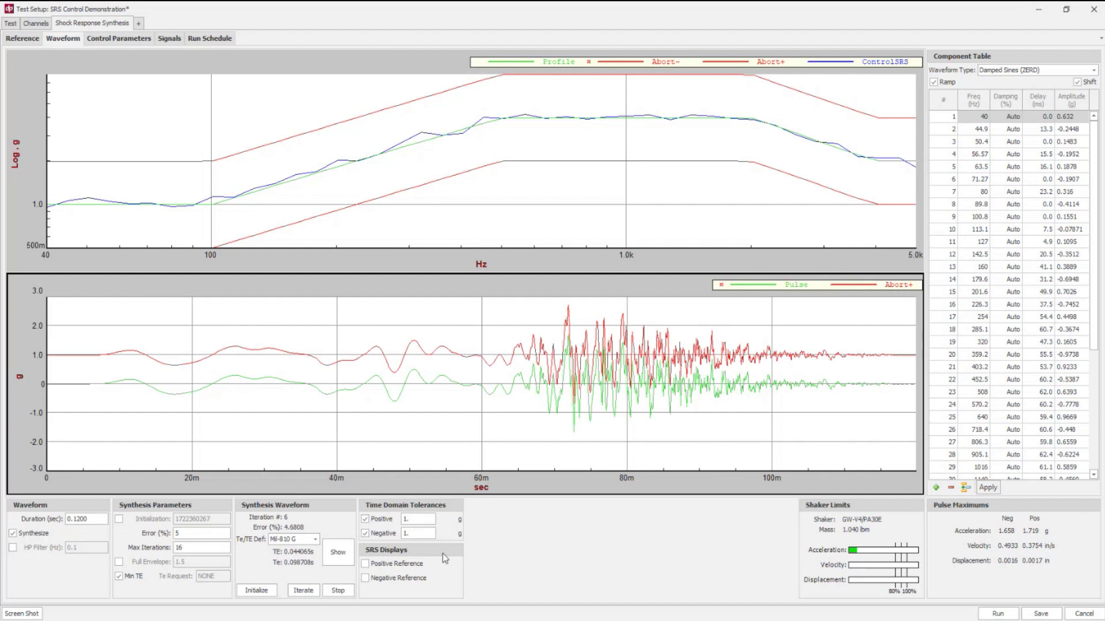
key(shift+Tab)
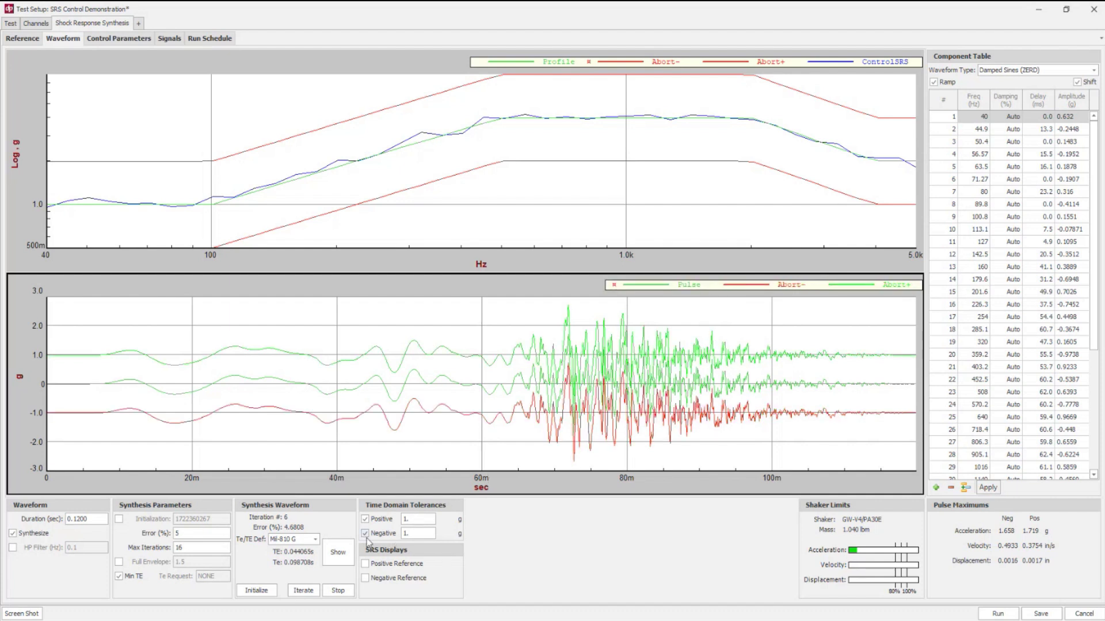
click(364, 534)
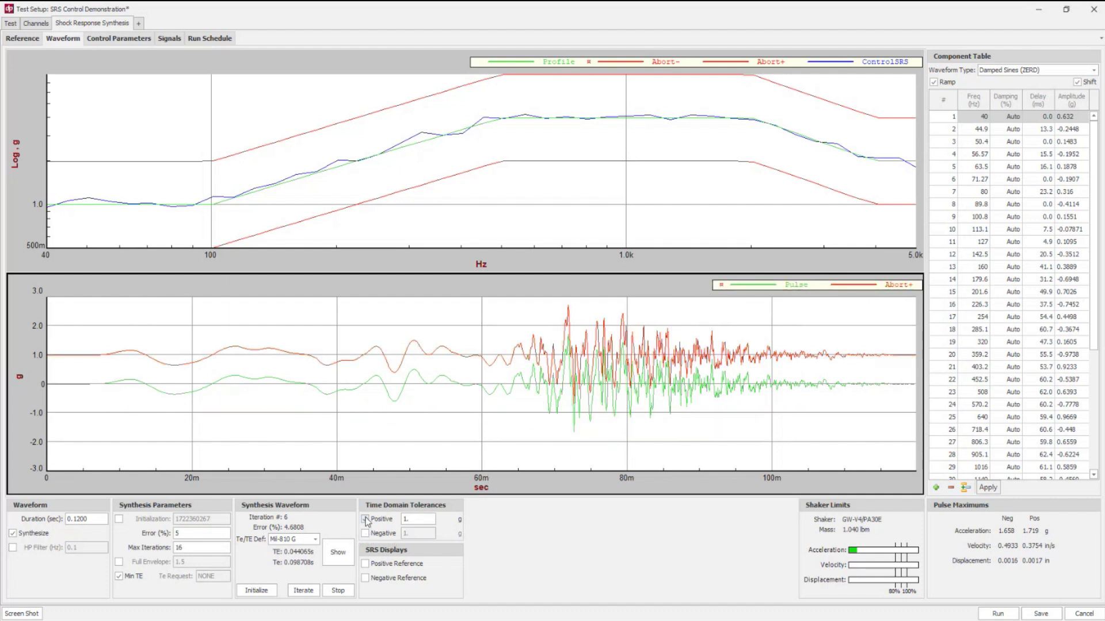
click(365, 519)
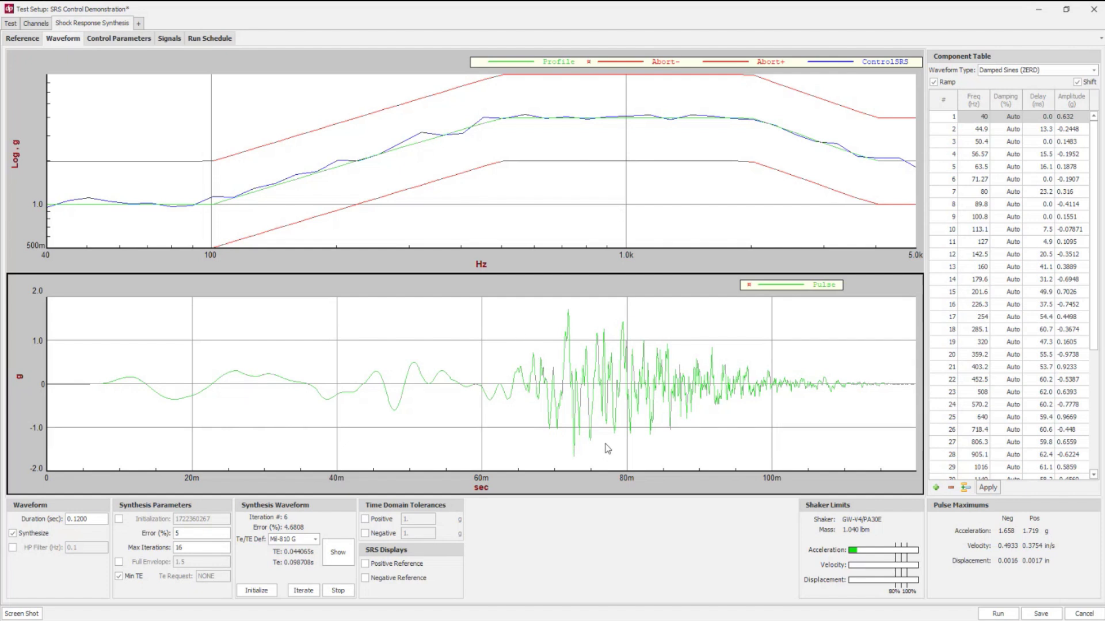
- Display the positive and negative reference SRS curves for comparison, and hide both again
click(366, 564)
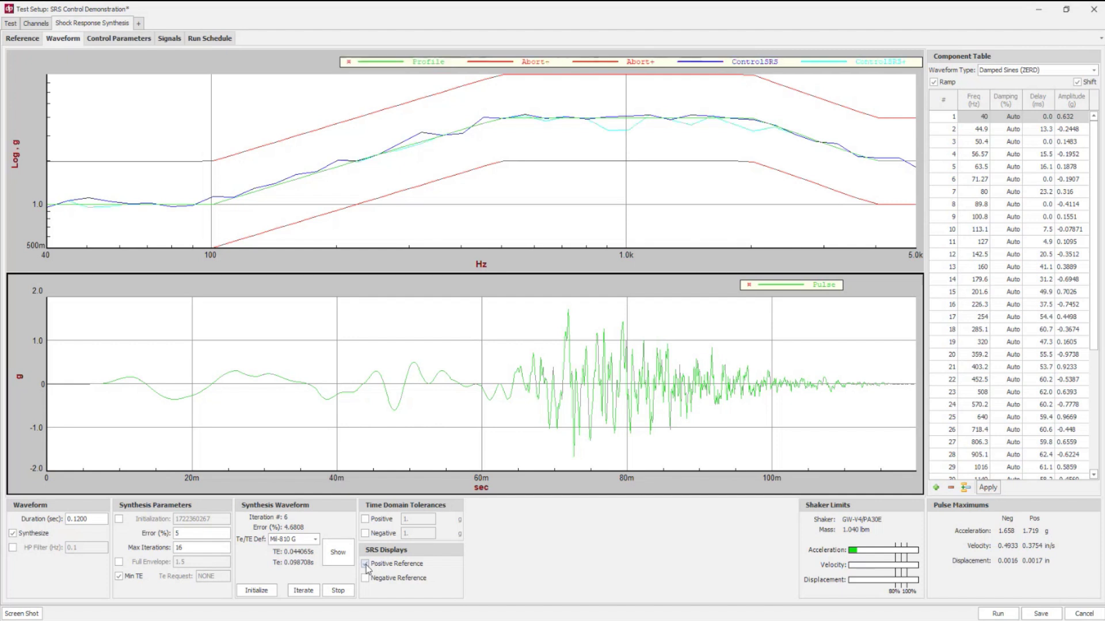
click(365, 579)
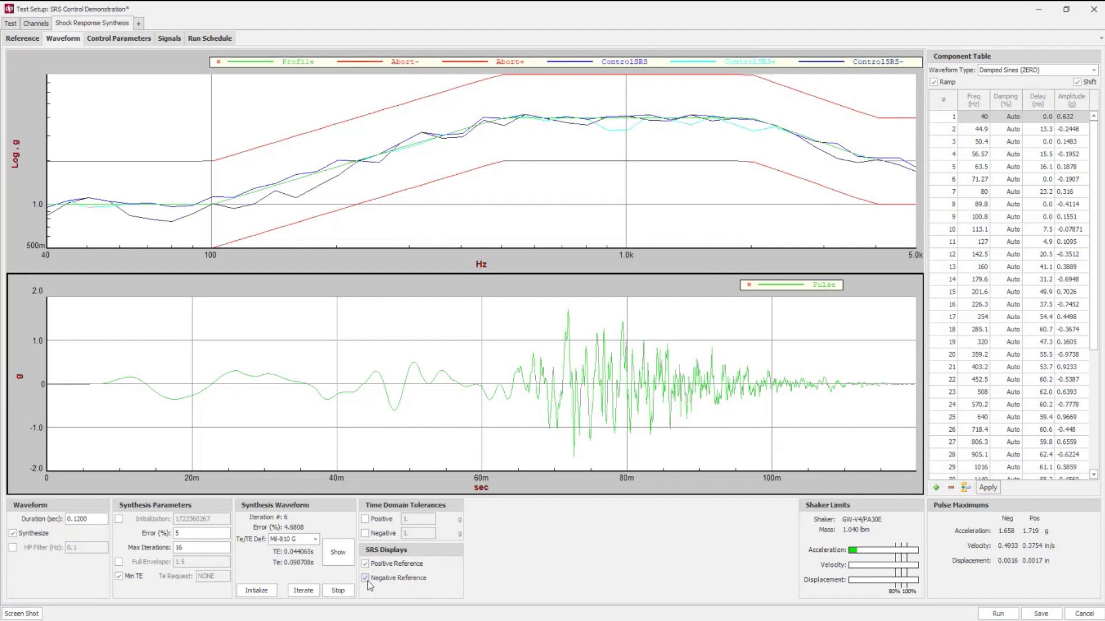
click(366, 579)
click(366, 563)
- Initialize a new waveform with the 0.12 s duration and iterate it toward the profile
click(514, 152)
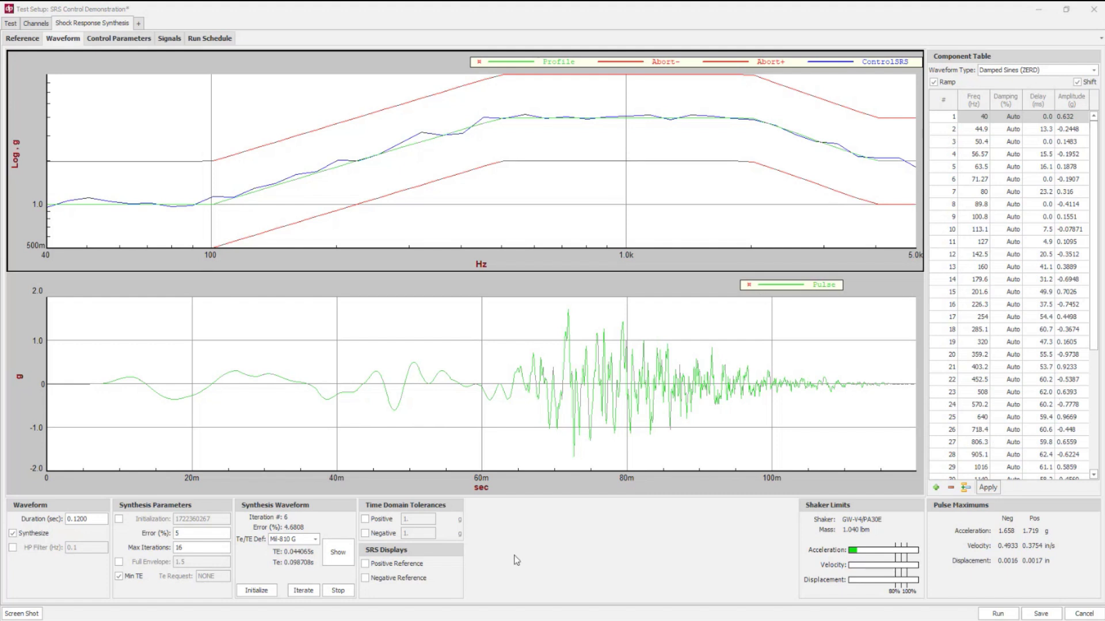
click(253, 591)
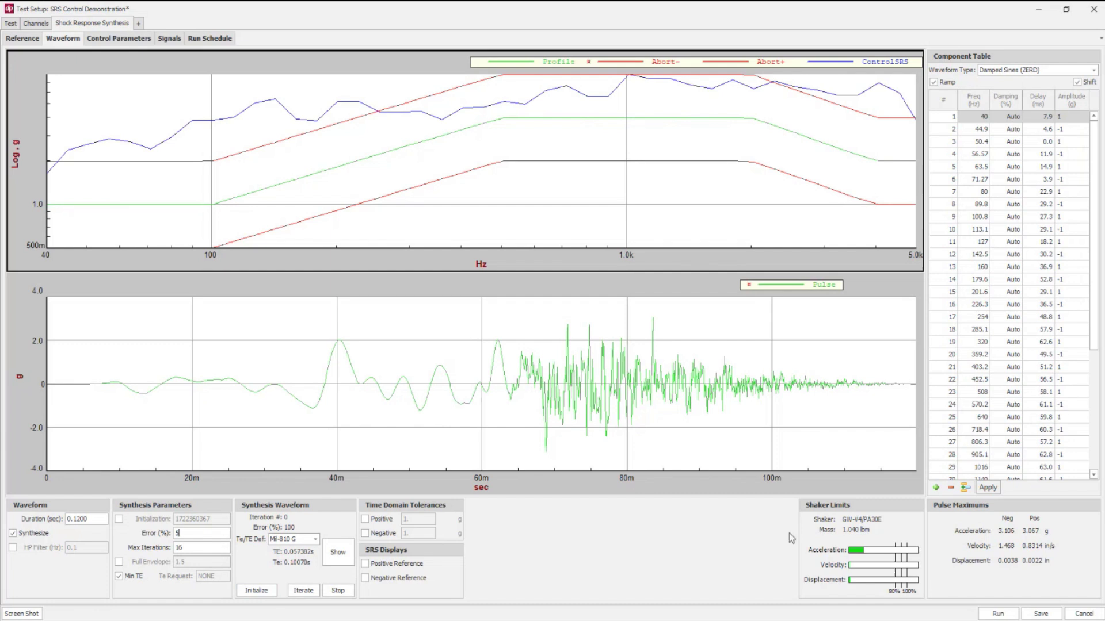
click(303, 591)
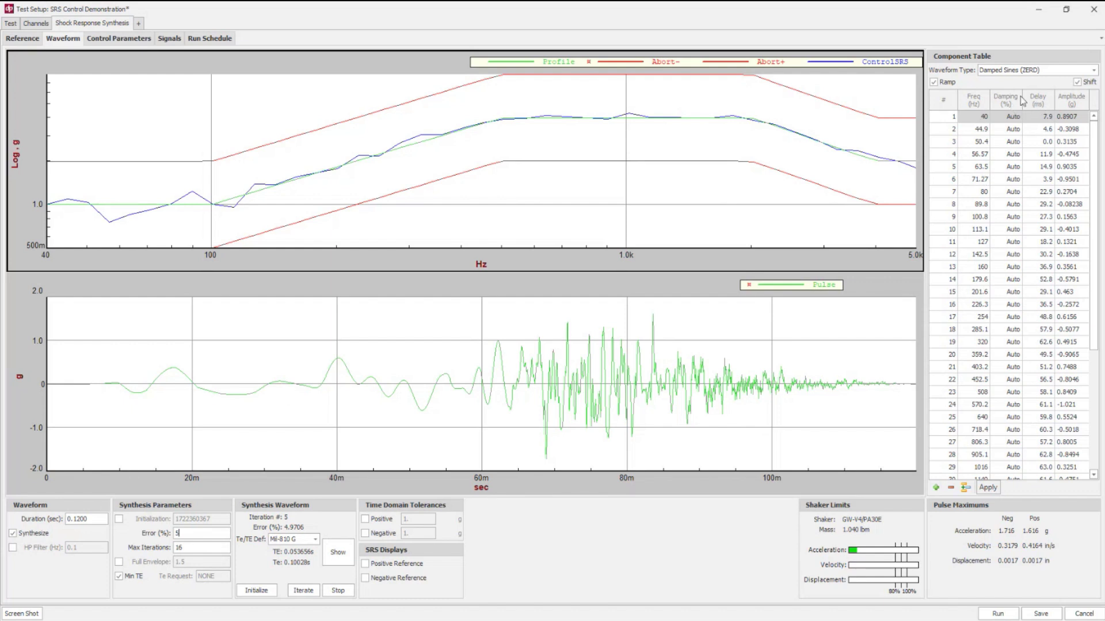
- Set the amplitudes of the 89.8 Hz and 100.8 Hz components to 0 and apply the component table
double_click(1064, 193)
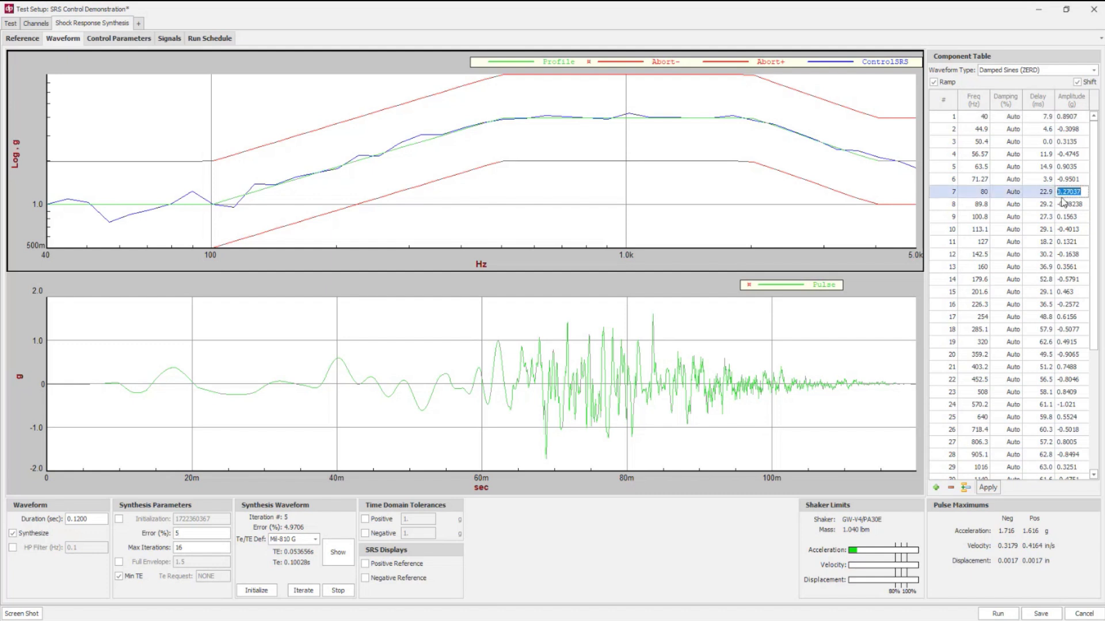
double_click(1076, 206)
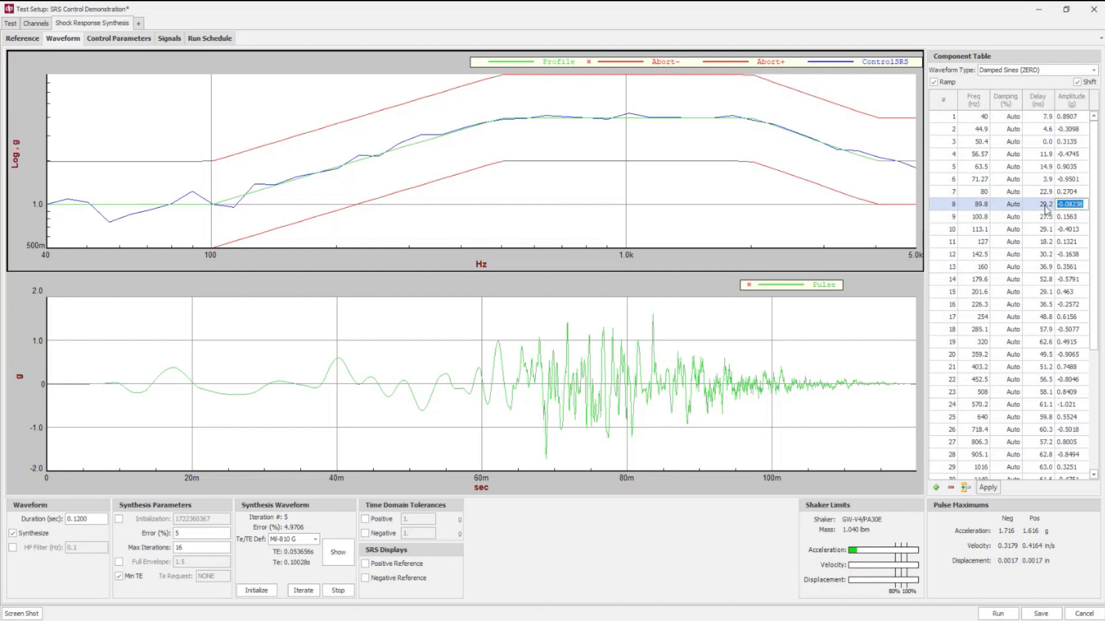
text(0)
double_click(1074, 217)
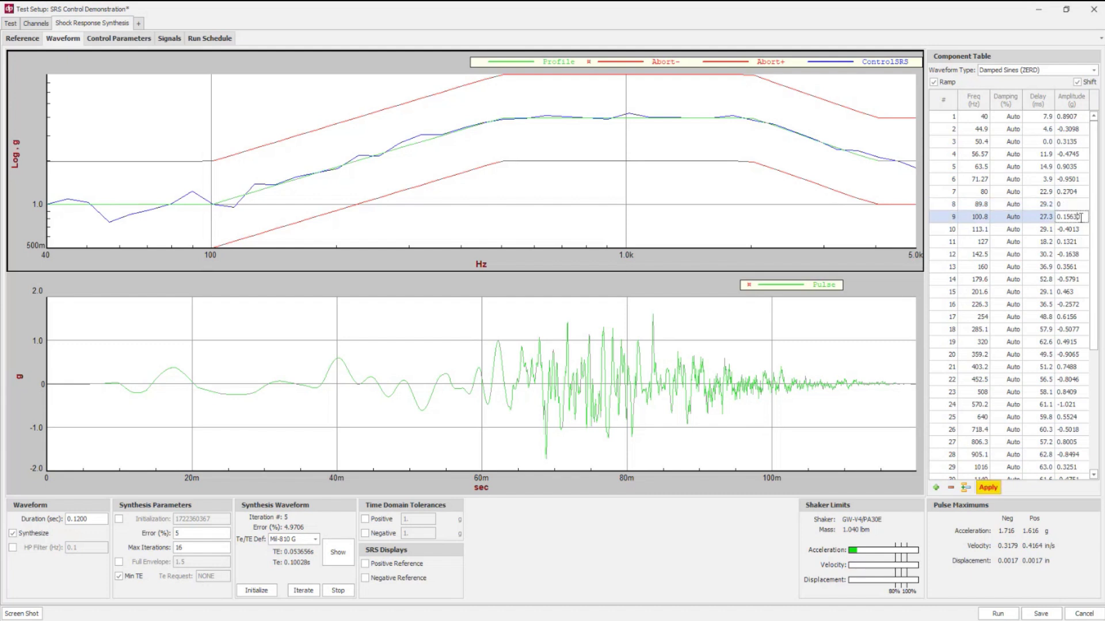
text(0)
click(1070, 229)
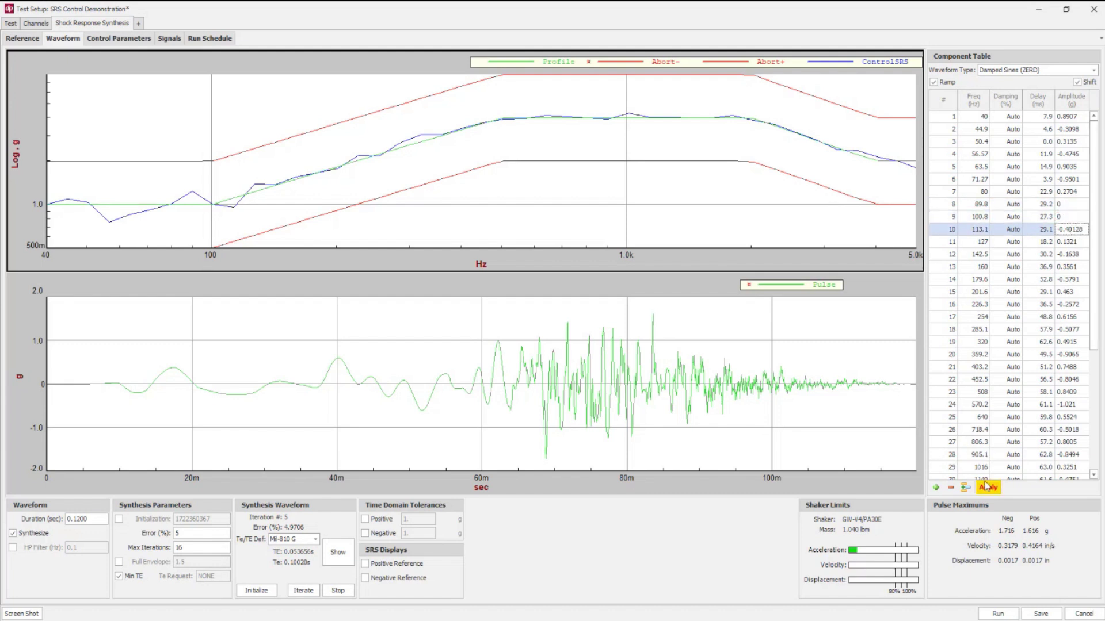
click(988, 488)
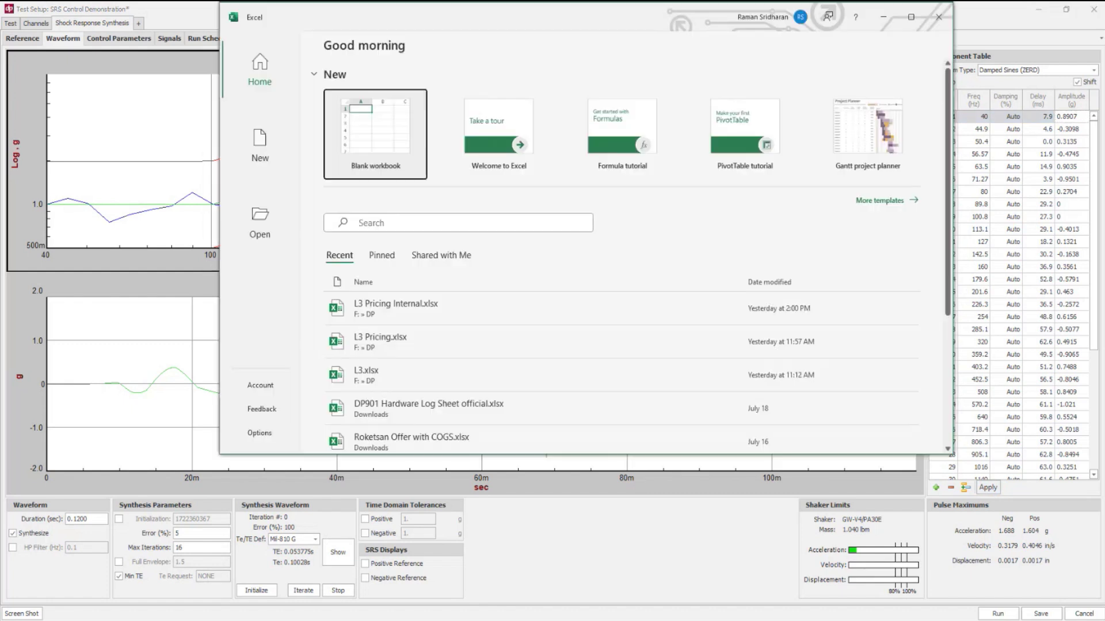
- Create a blank workbook in Excel and paste the copied component table into it from cell A1
click(415, 146)
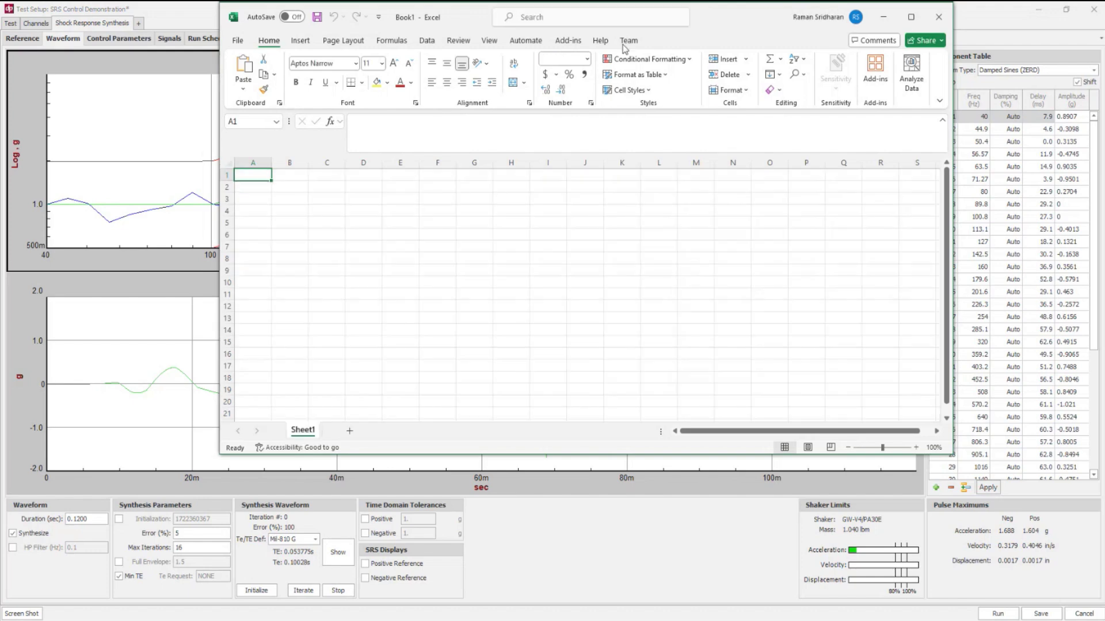
drag(717, 17, 517, 66)
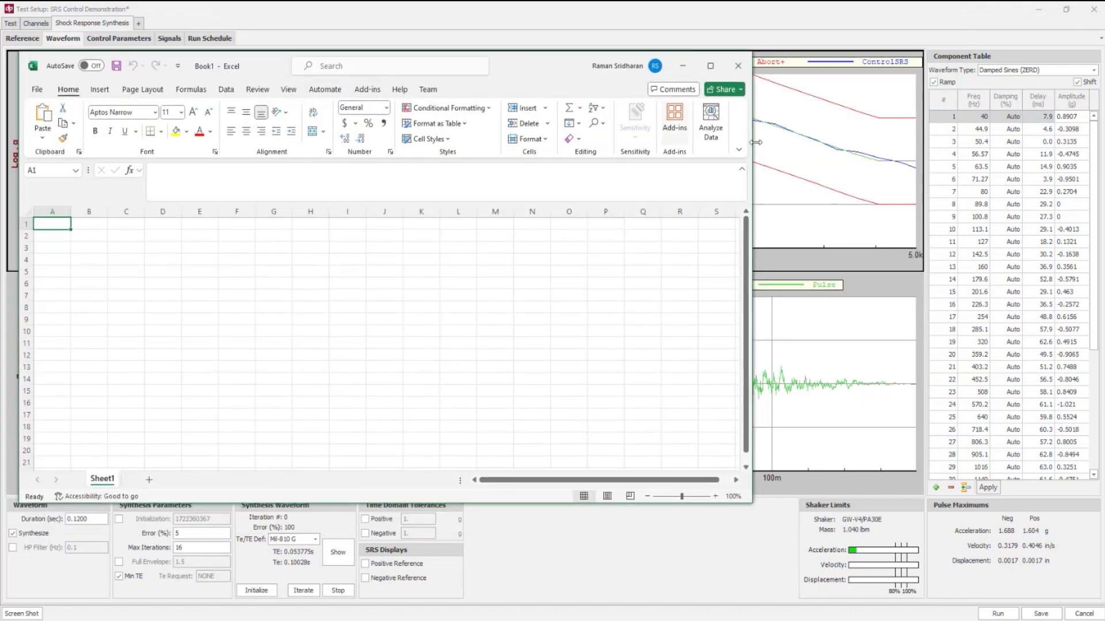
right_click(1041, 104)
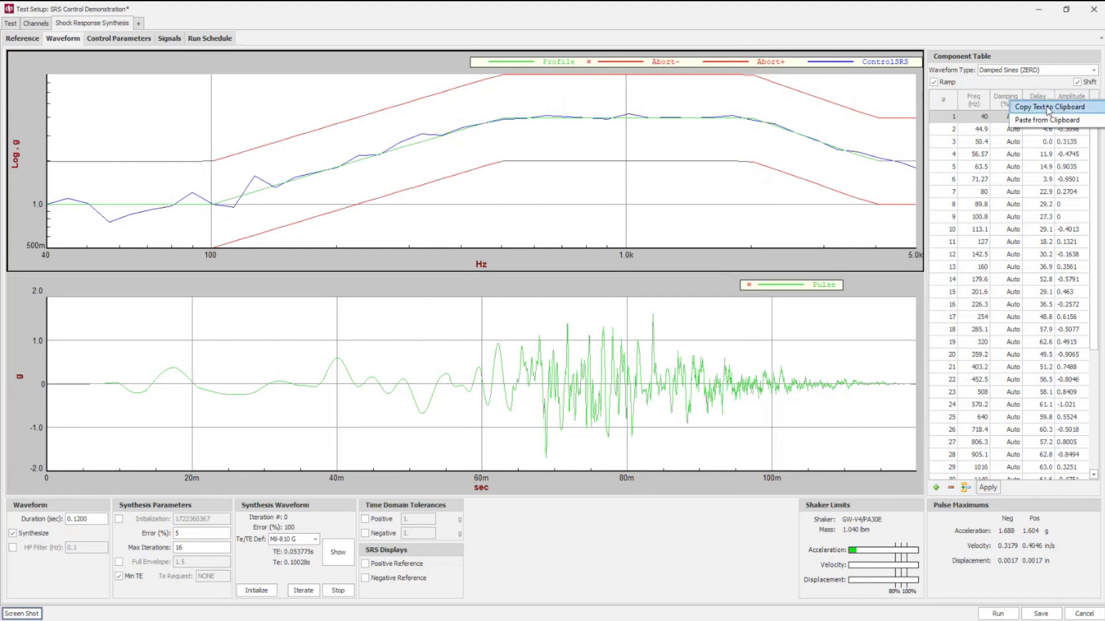
click(1053, 109)
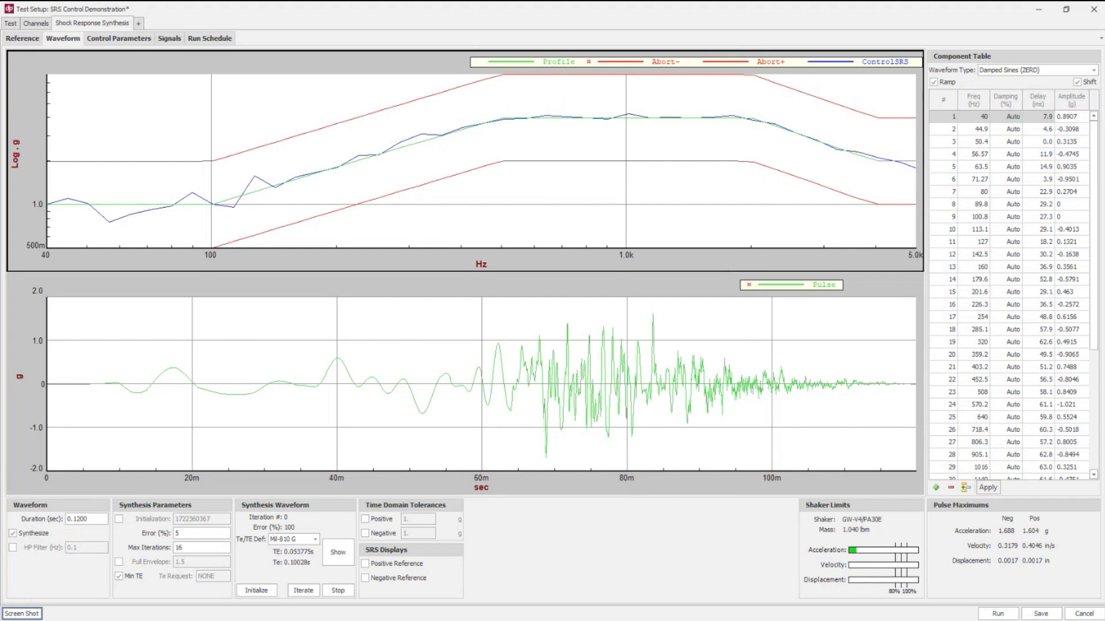
key(alt+Tab)
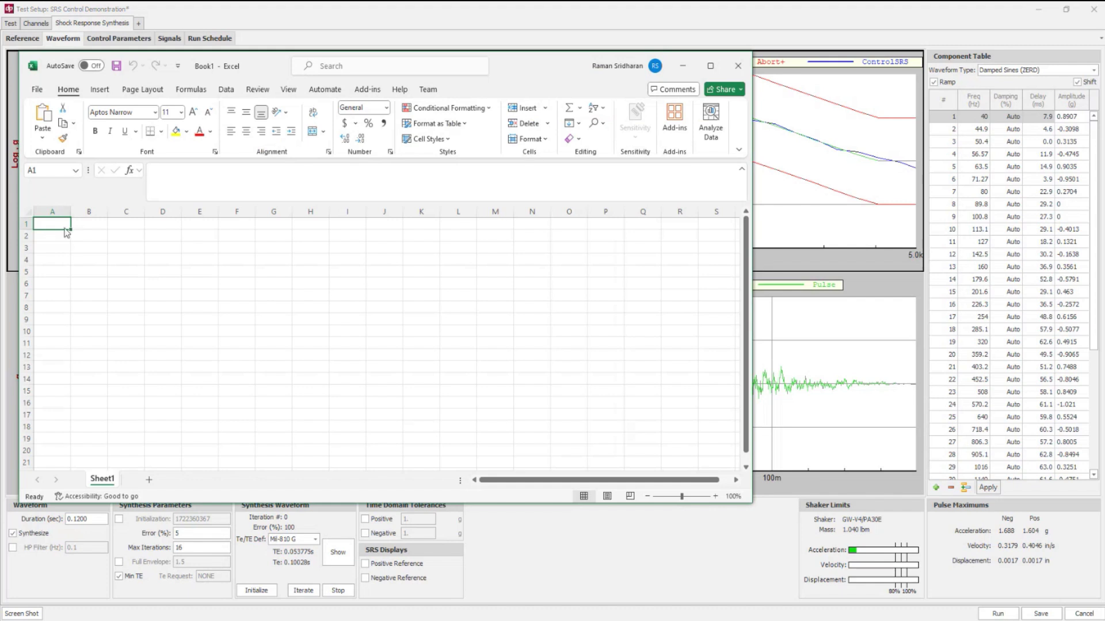
key(ctrl+v)
click(297, 306)
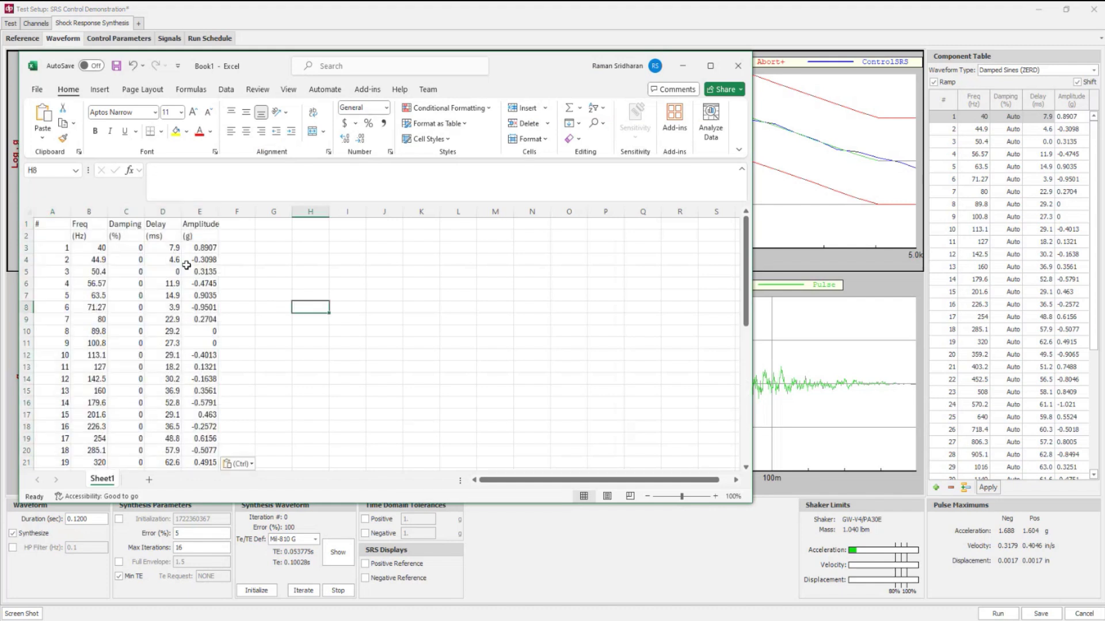
- Copy the frequency, damping, delay and amplitude values of all components in the worksheet, starting at cell B3 and without the headers
scroll(201, 299, down, 1)
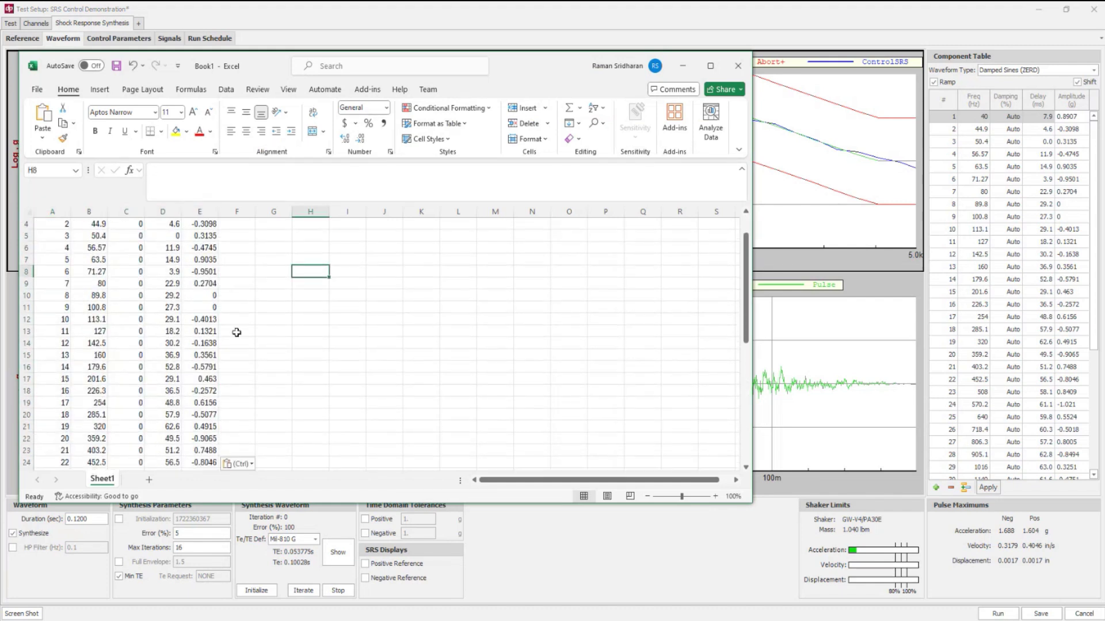
click(210, 307)
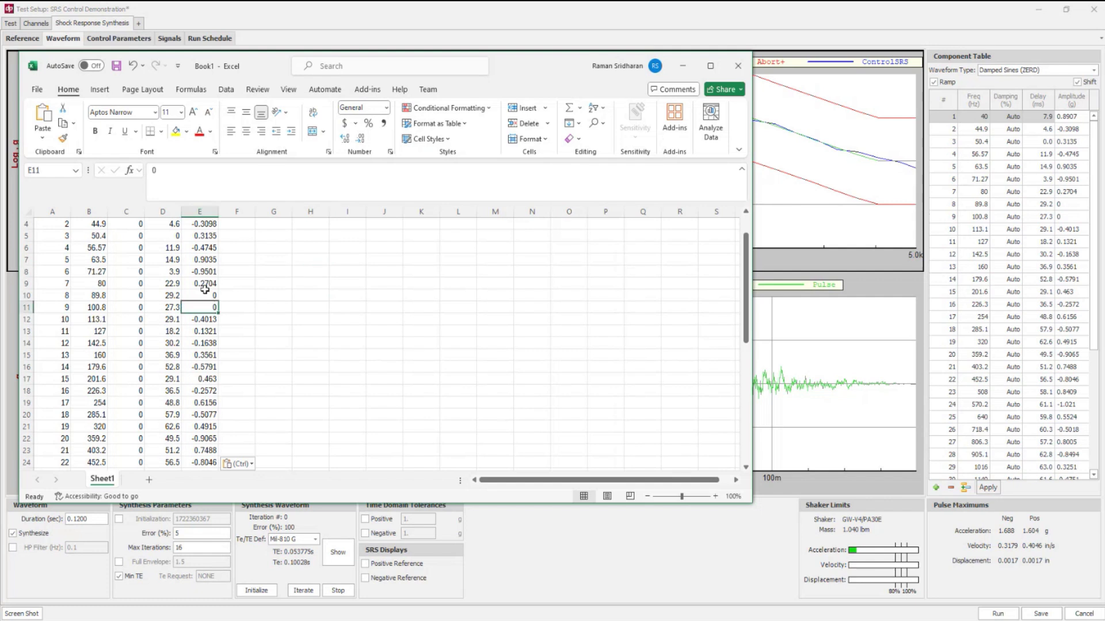
scroll(208, 270, up, 1)
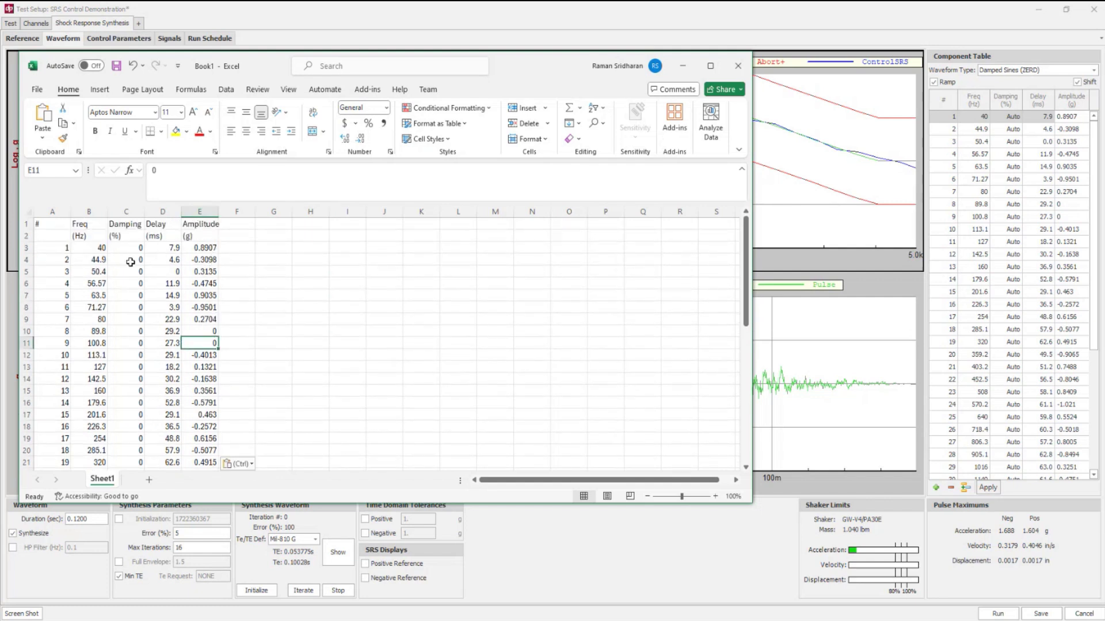
click(92, 248)
drag(92, 248, 199, 444)
right_click(199, 444)
click(236, 99)
scroll(230, 287, up, 8)
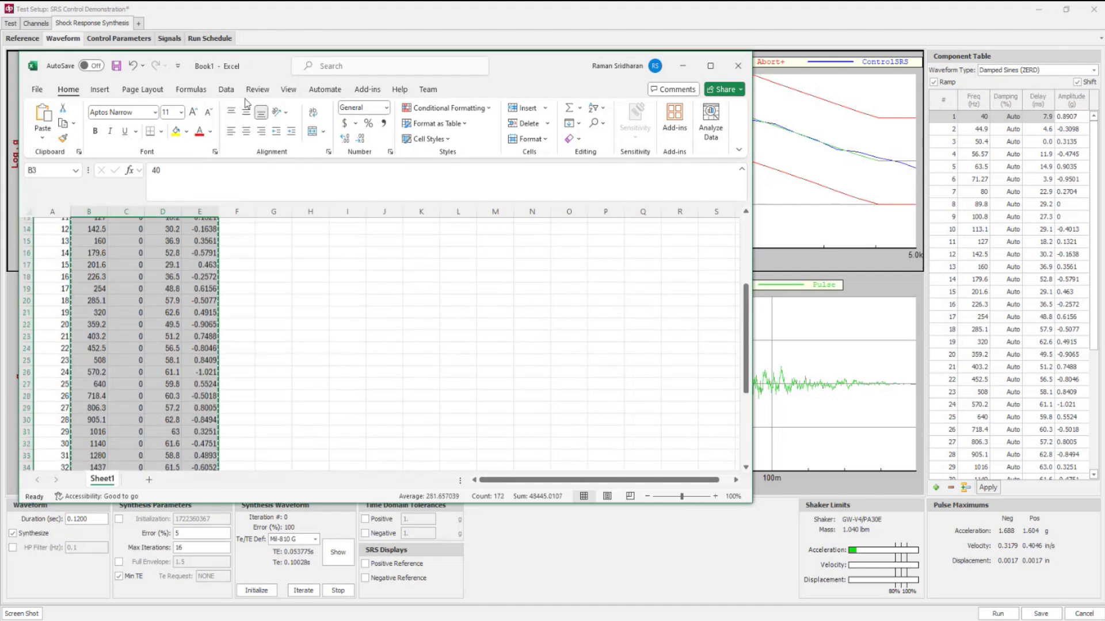
- Switch back to the SRS test setup, paste the copied values into the component table, and apply them
click(948, 18)
right_click(946, 102)
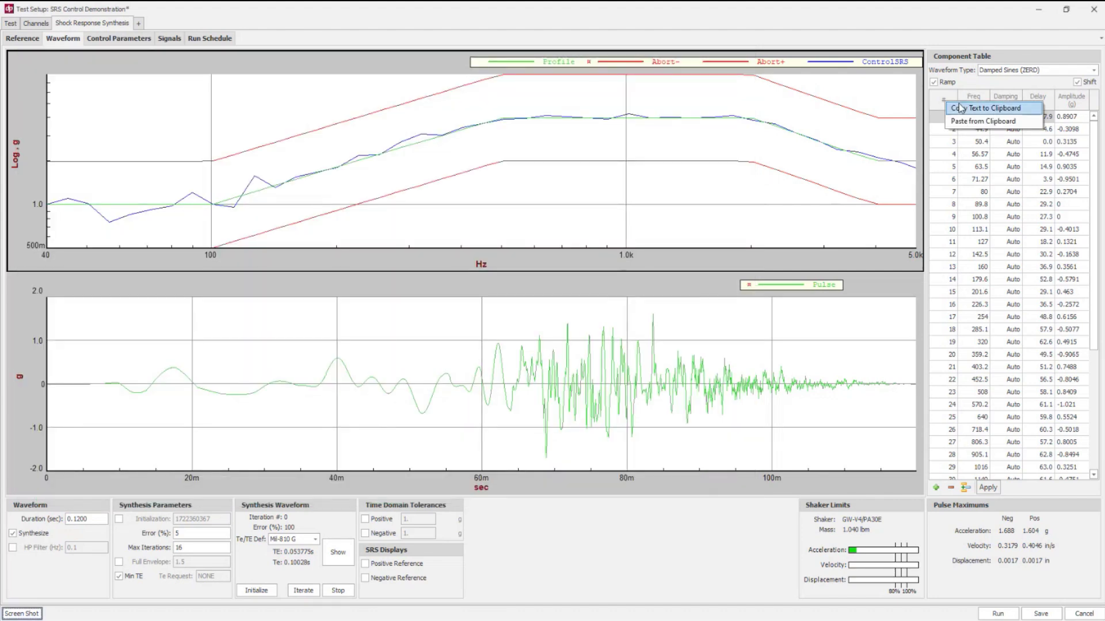
click(978, 122)
click(1002, 489)
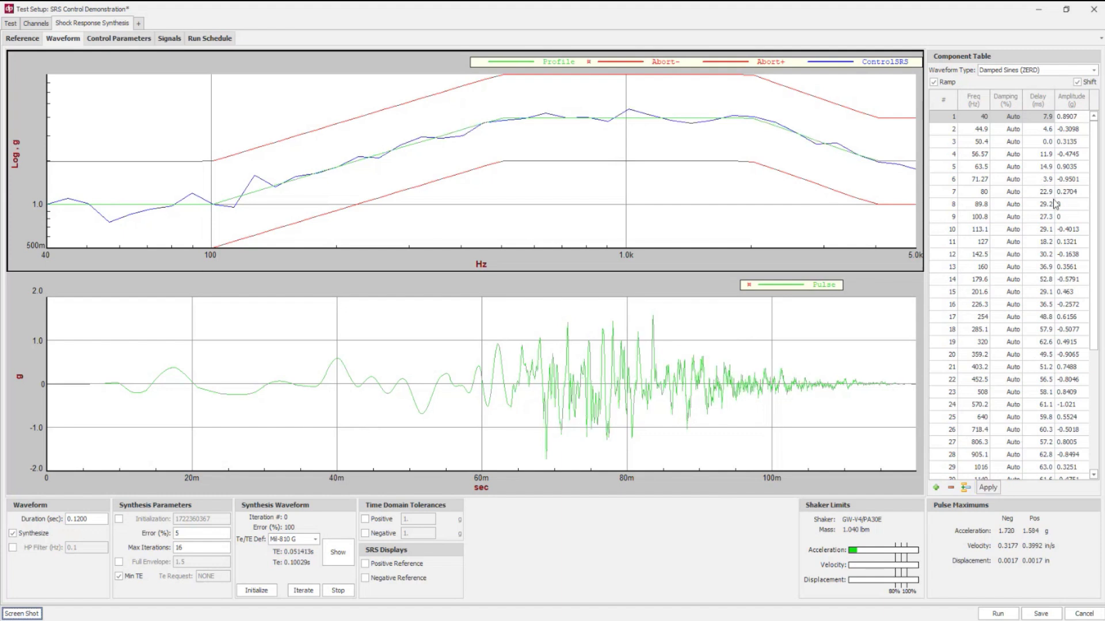
- Change the waveform type to Damped Sines, then initialize and iterate the synthesis
click(1083, 72)
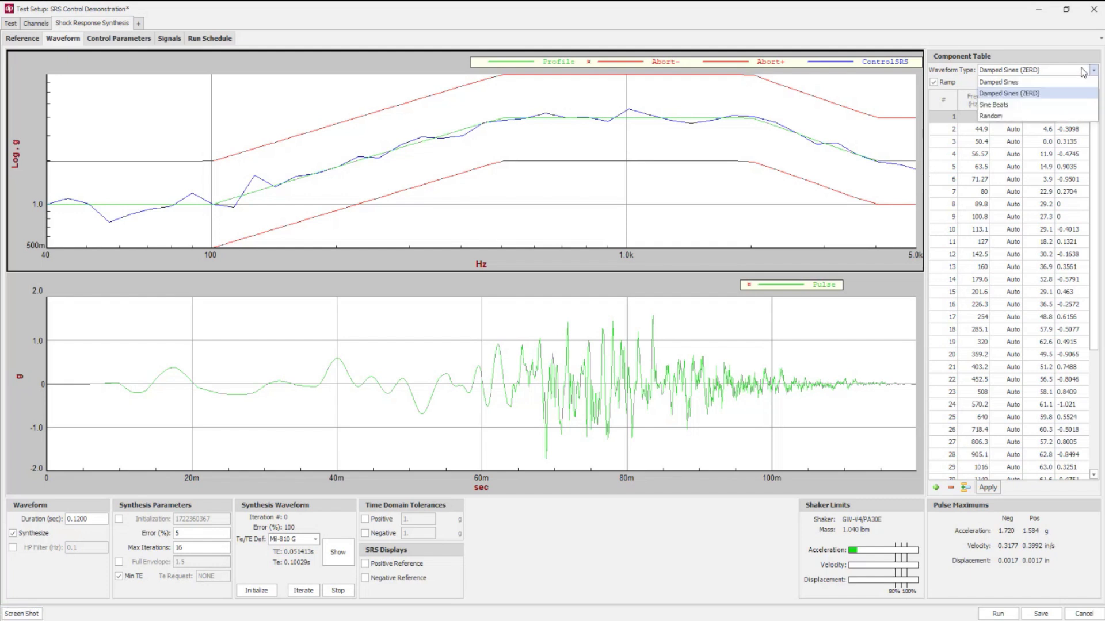
click(1039, 87)
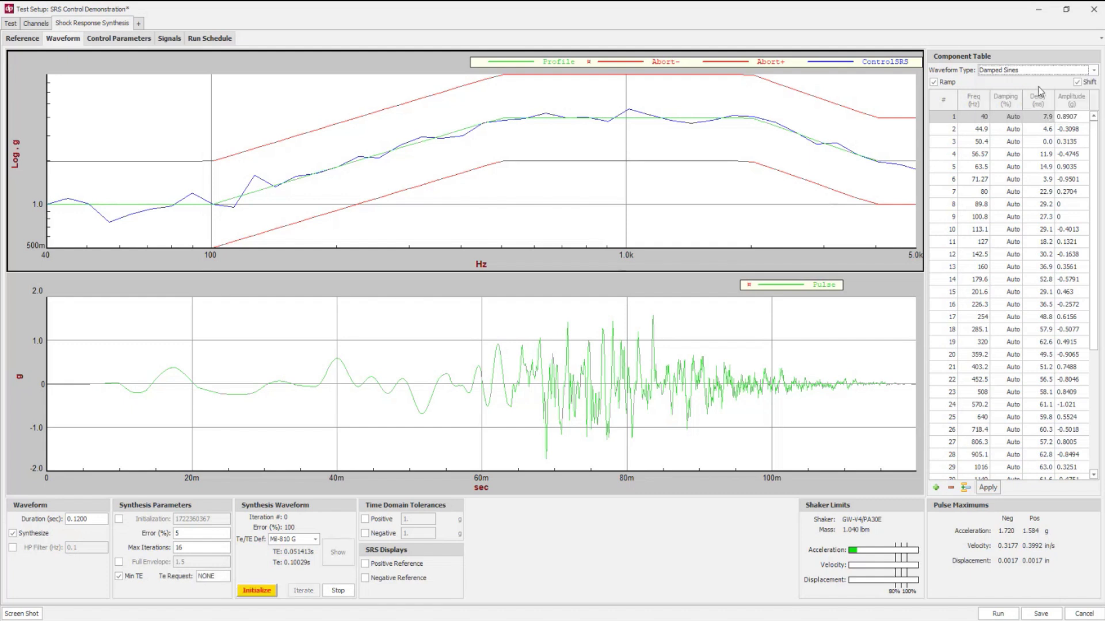
click(255, 591)
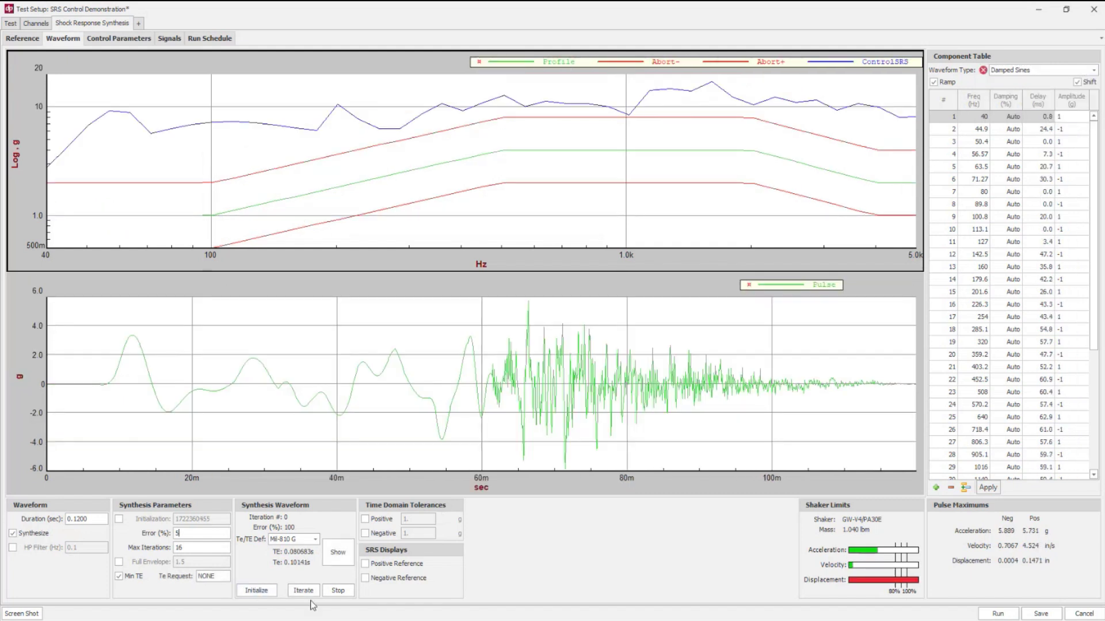
click(303, 591)
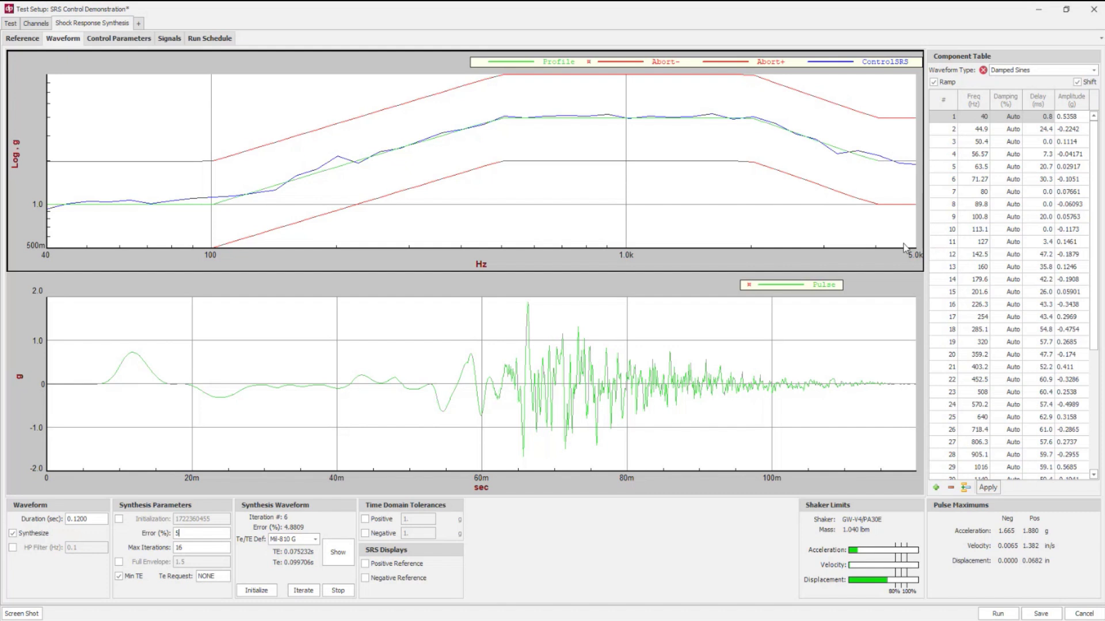
- Set the waveform type to Damped Sines (ZERD), then initialize and iterate the synthesis
click(1003, 76)
click(1002, 98)
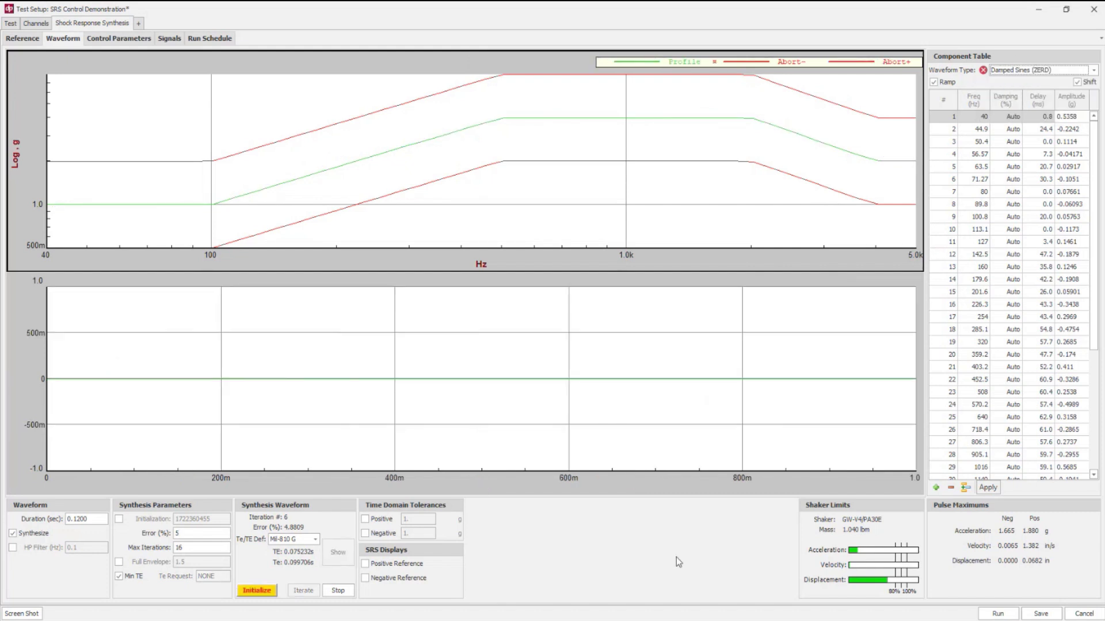
click(256, 591)
click(304, 591)
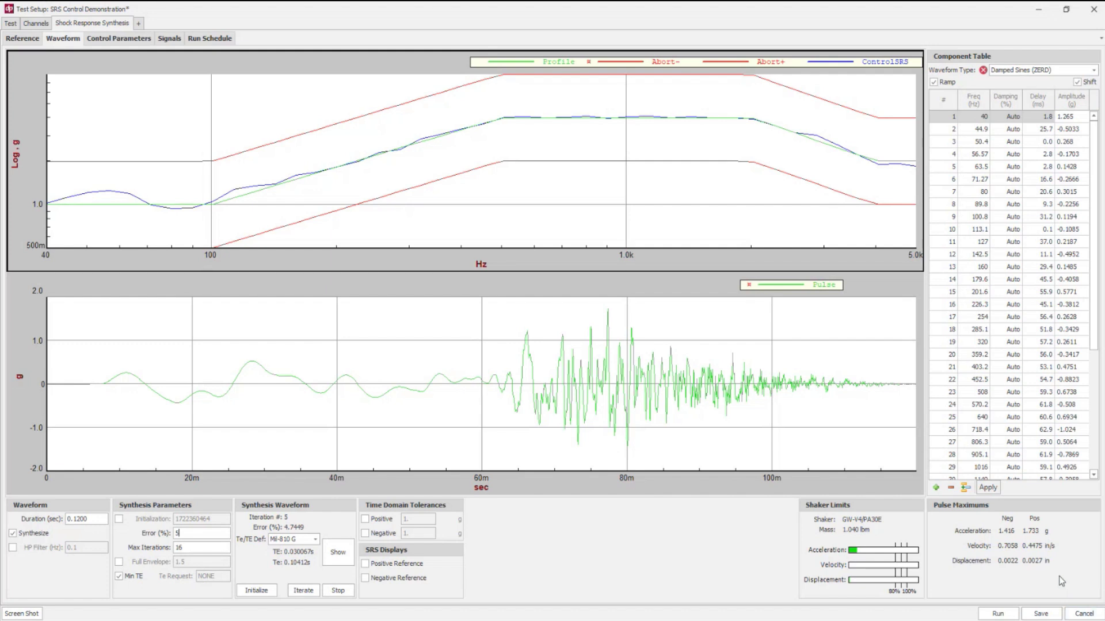
click(124, 39)
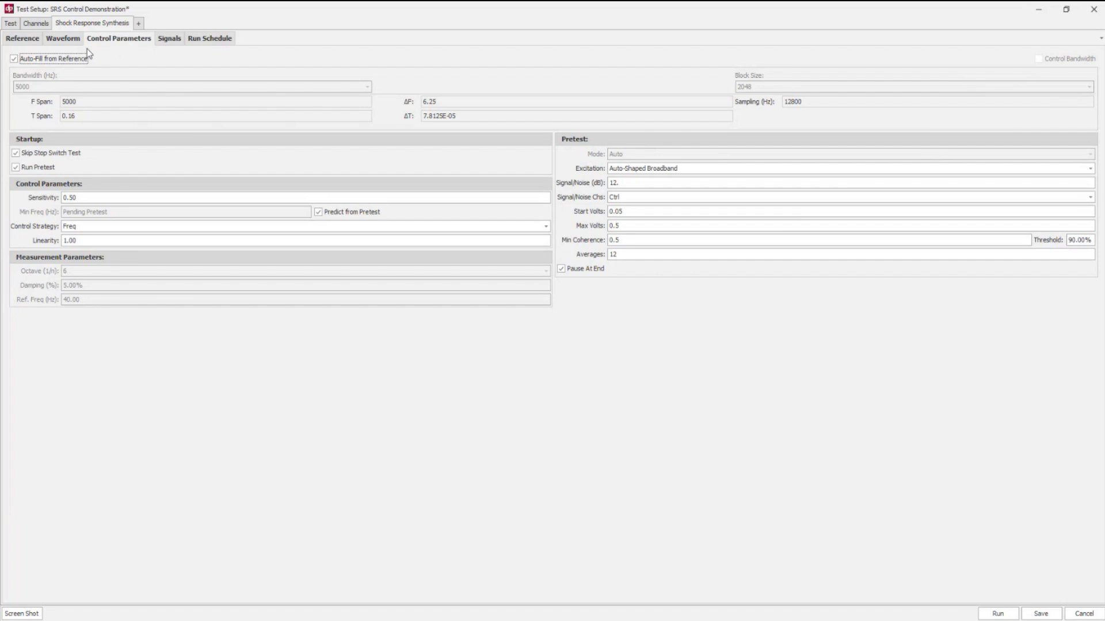
click(72, 40)
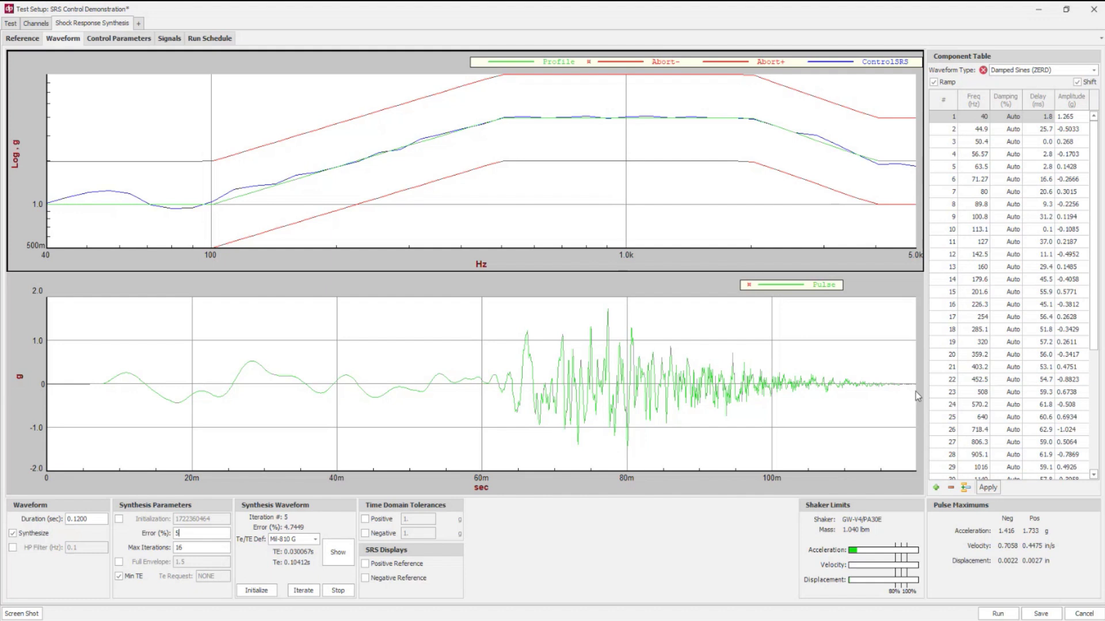
click(498, 322)
click(487, 178)
- Open the control parameters and switch Auto-Fill from Reference off and back on
click(119, 42)
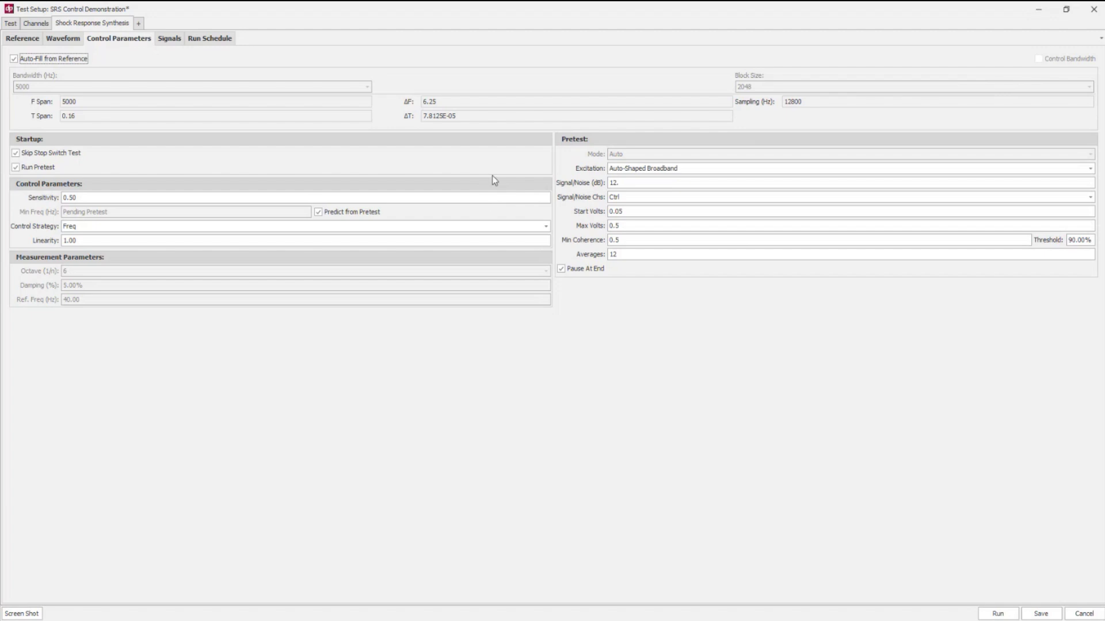
click(52, 59)
click(53, 60)
click(20, 62)
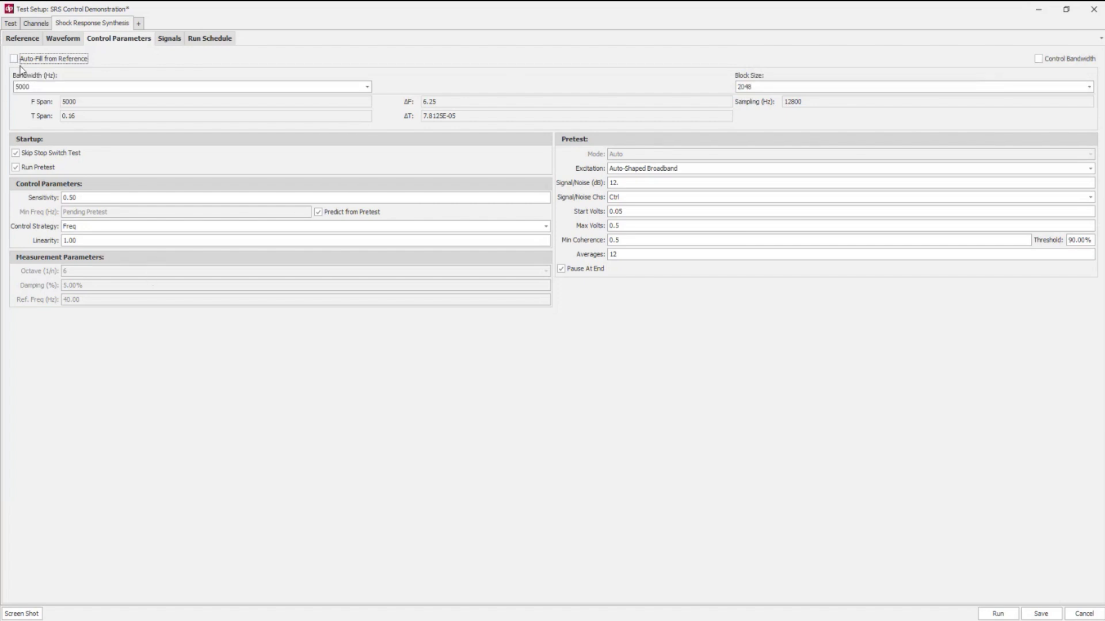
click(16, 60)
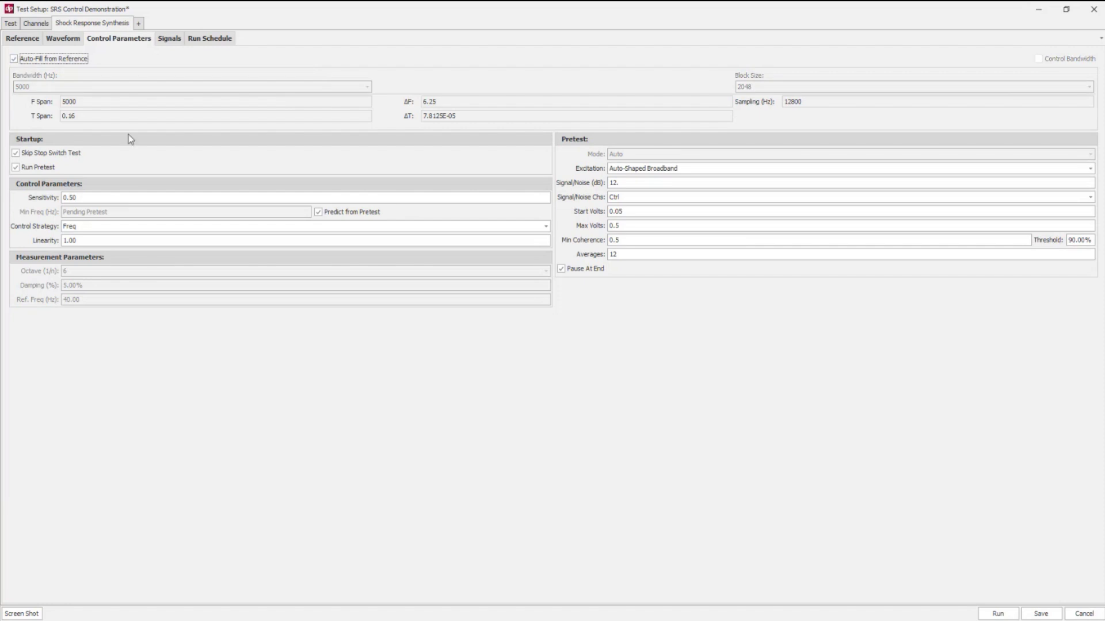
- Review the control sensitivity and the control strategy options, keeping Freq as the strategy
click(120, 197)
double_click(80, 197)
click(76, 198)
mouse_move(75, 198)
click(79, 230)
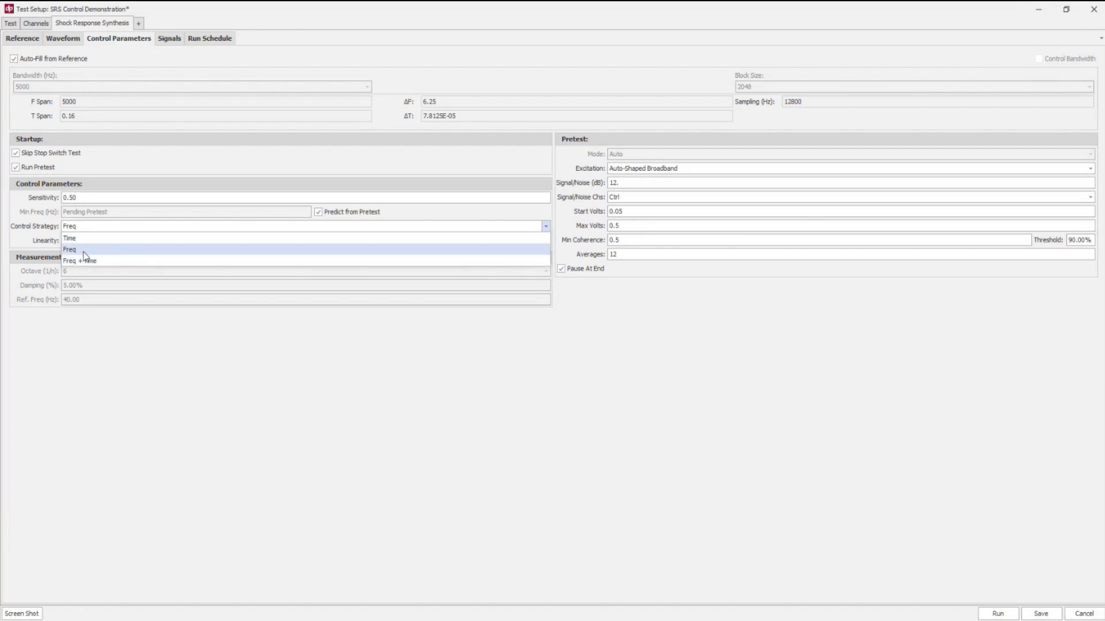
click(85, 252)
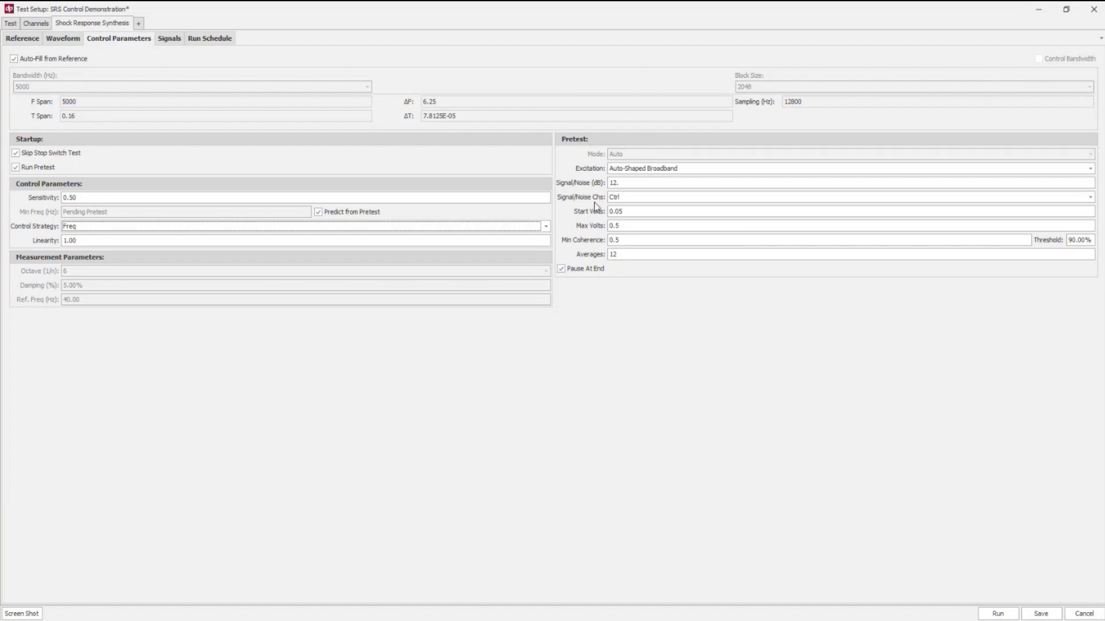
- Open the signals setup and review the Export on End options, leaving the export OFF
click(172, 40)
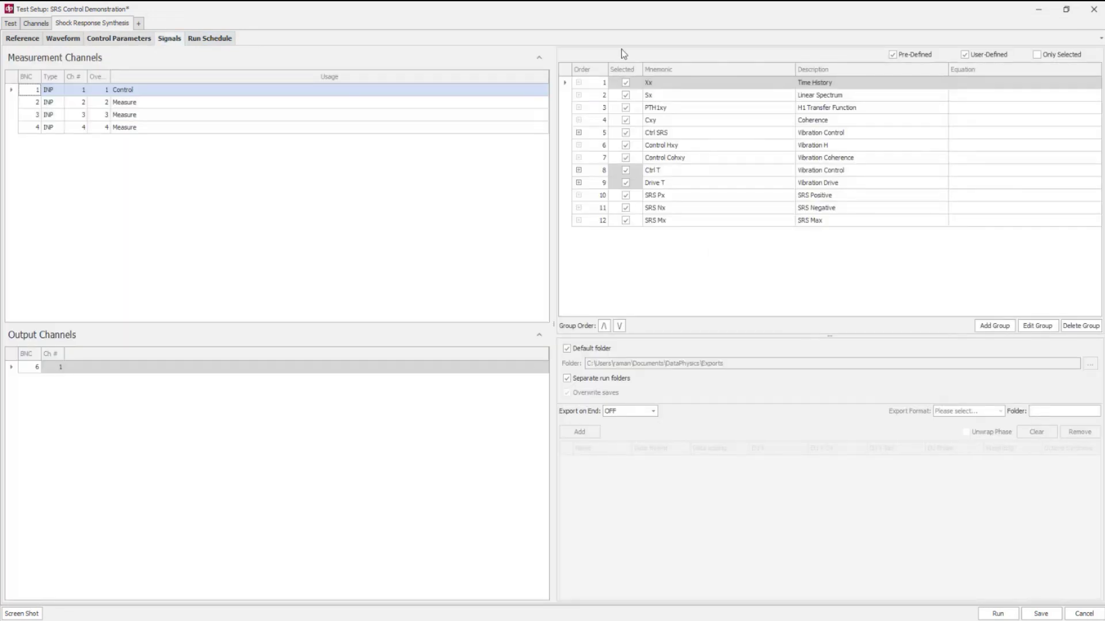
click(623, 412)
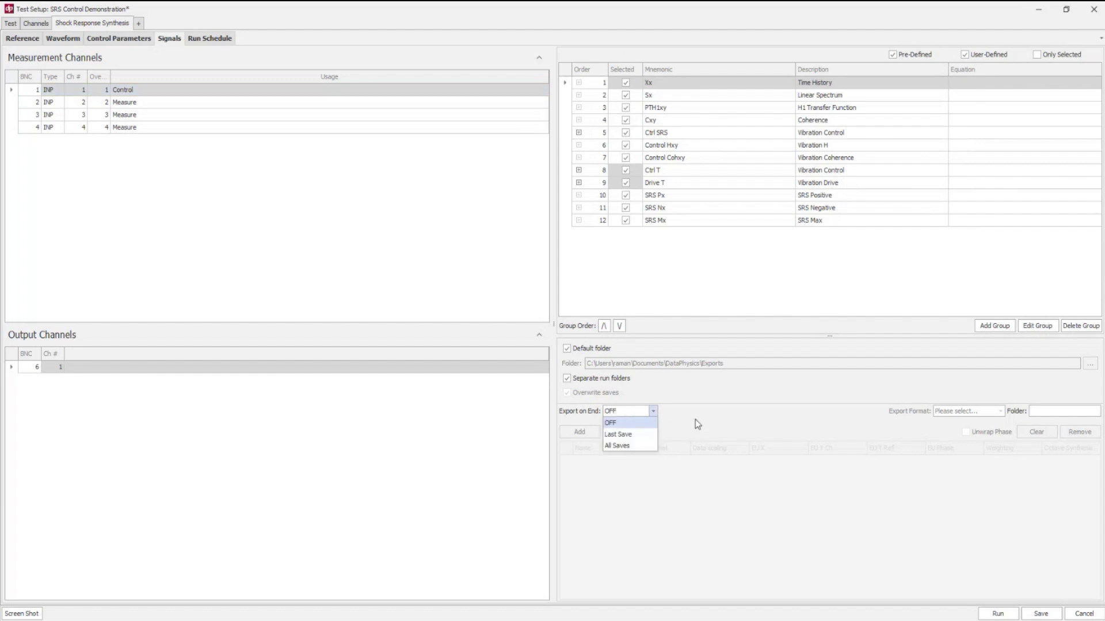
click(711, 405)
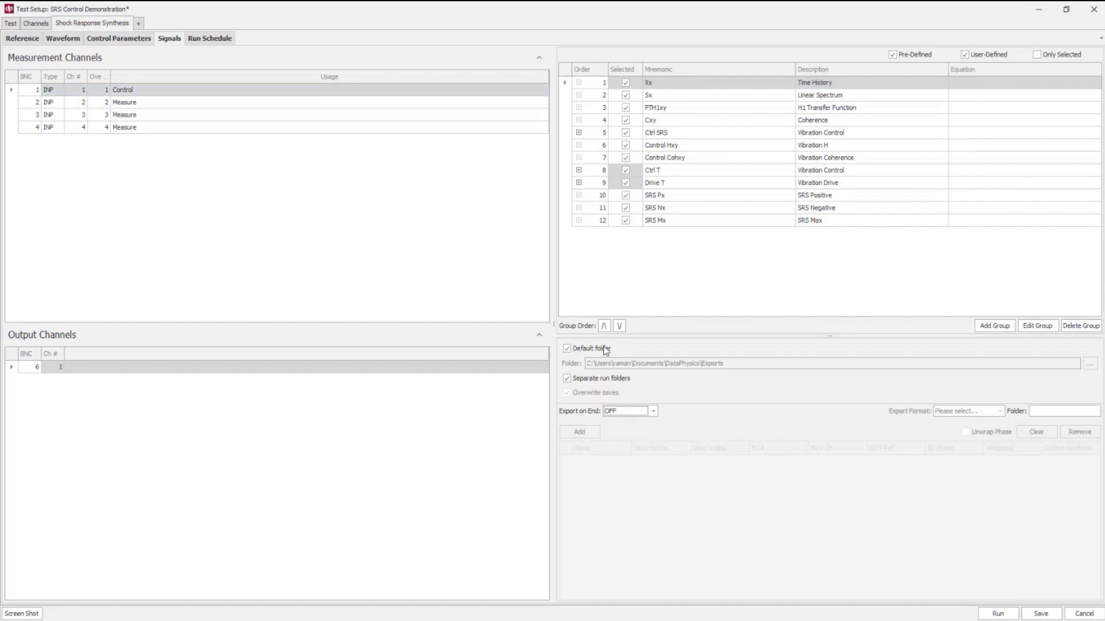
- Open the run schedule and look through its four existing stages
click(204, 39)
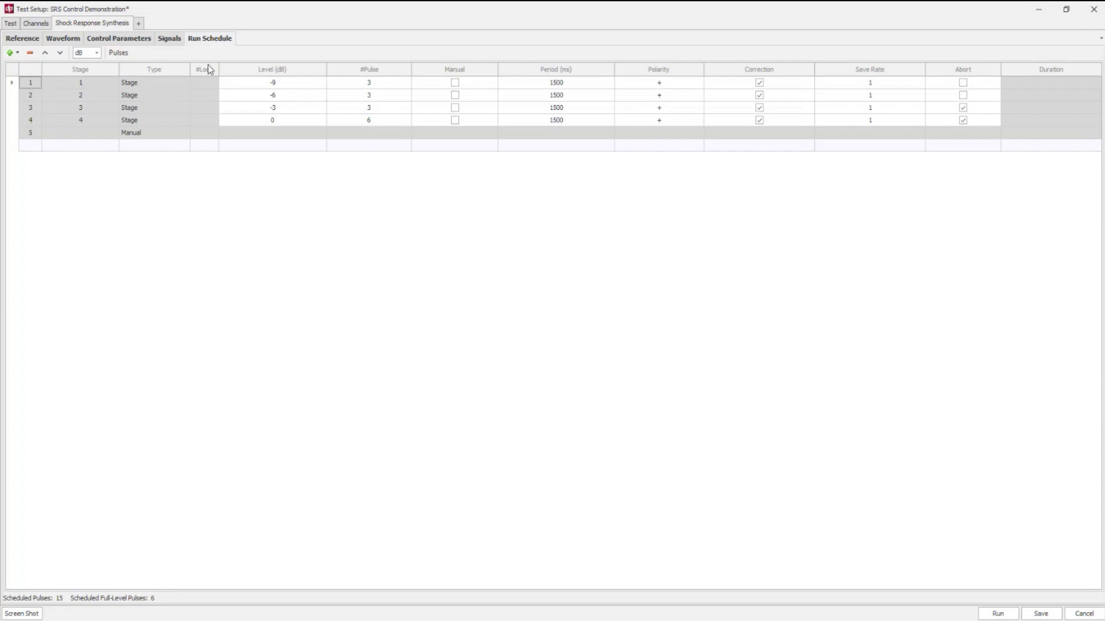
click(137, 83)
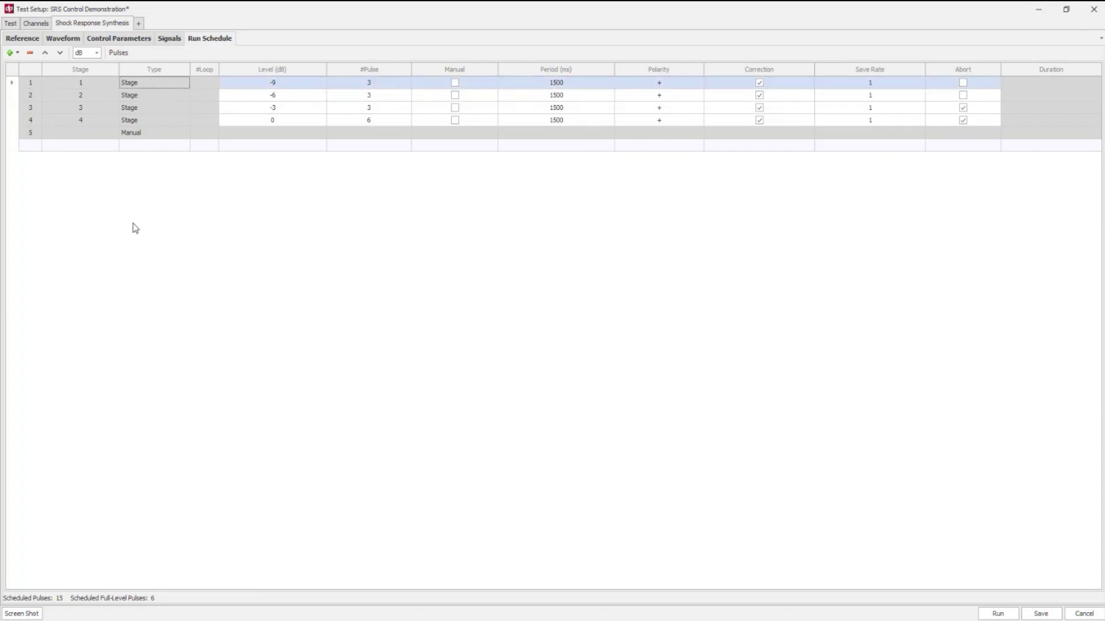
click(181, 98)
click(180, 106)
click(178, 120)
- Insert a new stage before the first one in the run schedule and set its level to -12 dB
click(165, 83)
click(16, 53)
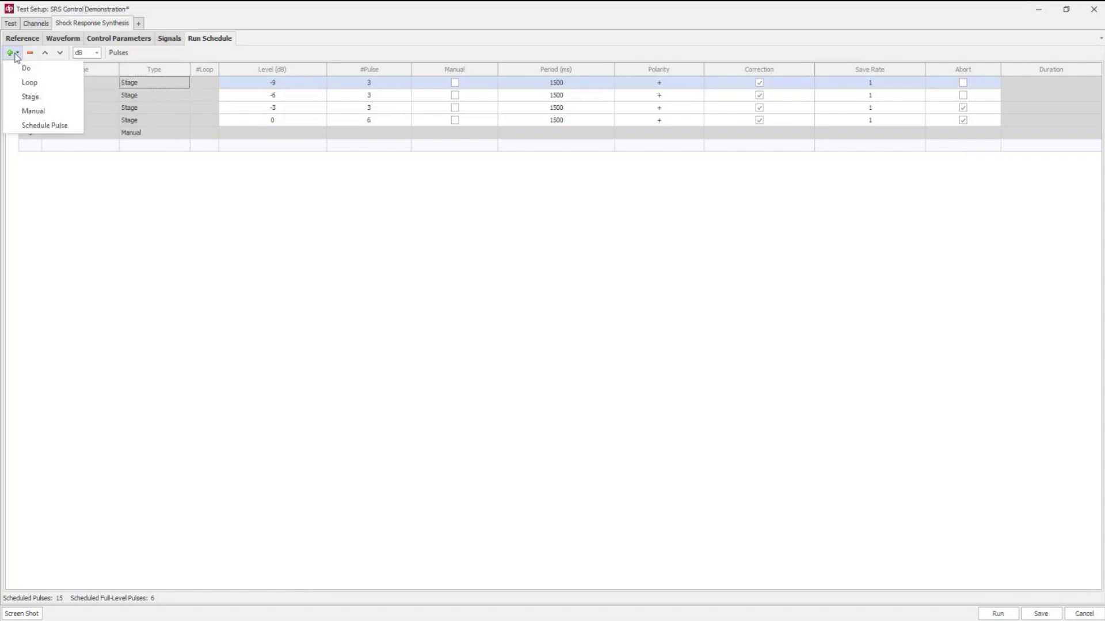
click(31, 97)
drag(269, 85, 208, 82)
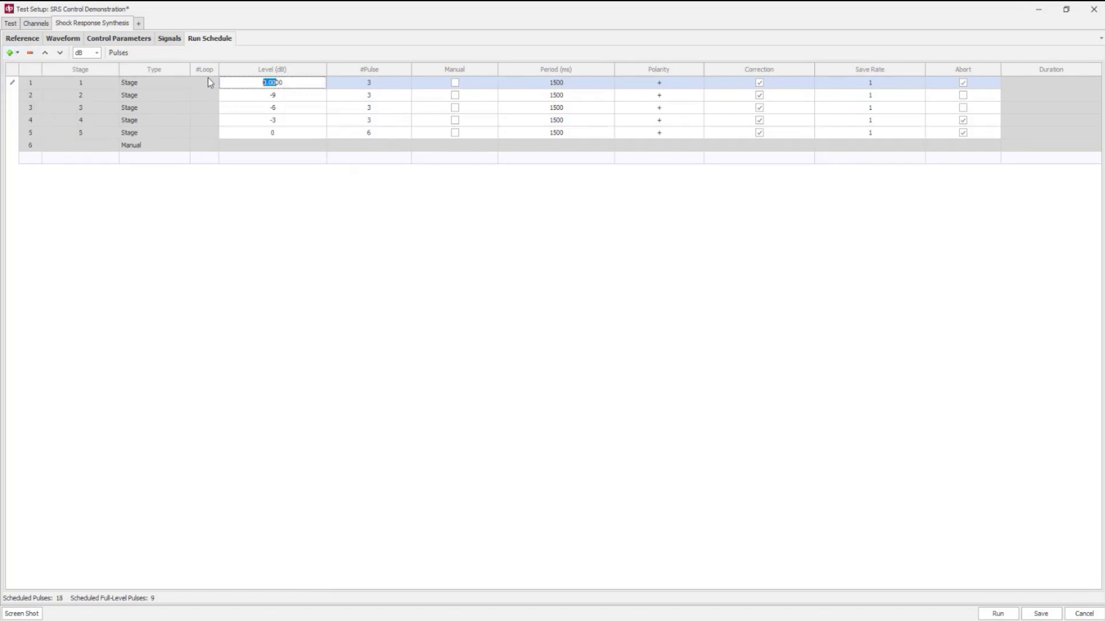
text(-12)
key(Delete)
key(Delete)
click(357, 266)
- Check the -12 dB stage's polarity, keep its save rate at 1, and turn off its abort checking
click(661, 85)
click(662, 88)
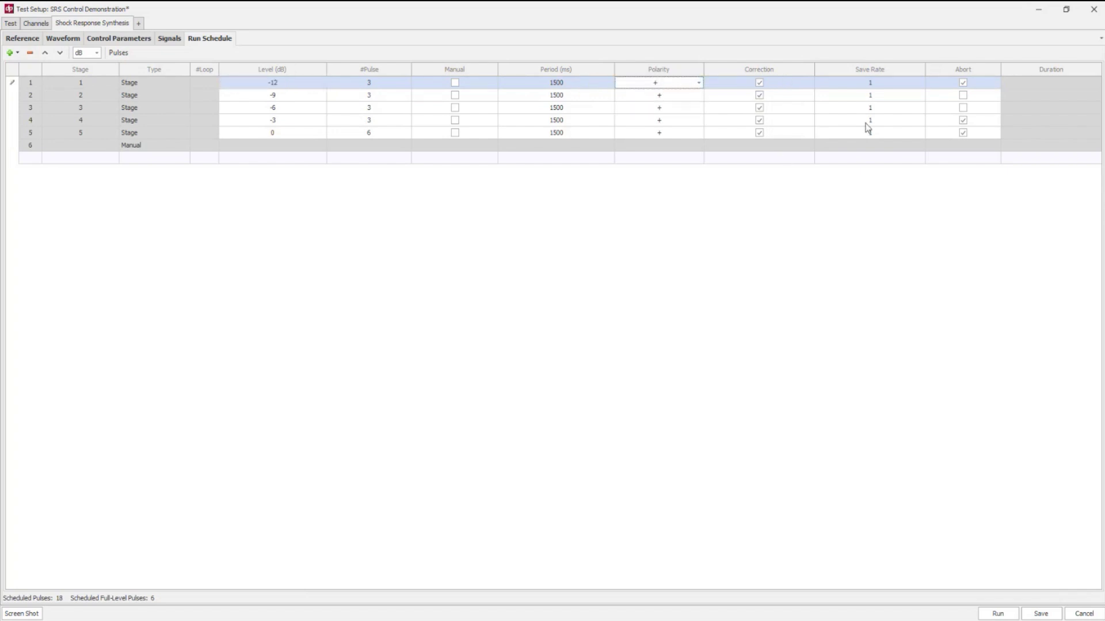
click(878, 83)
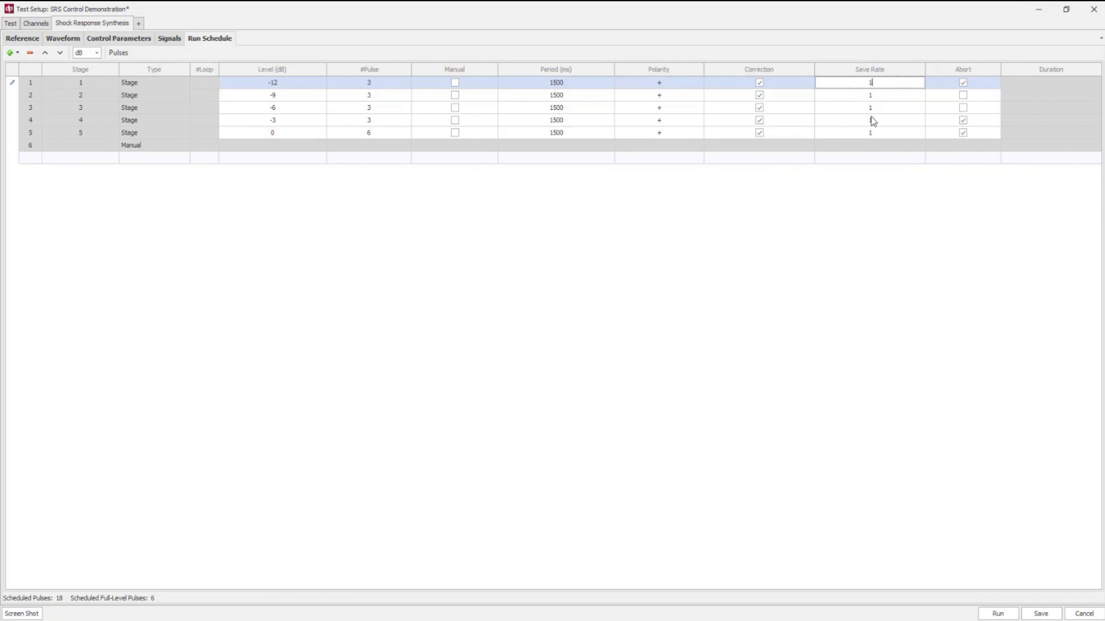
drag(872, 82, 851, 82)
text(2)
key(BackSpace)
text(1)
click(963, 83)
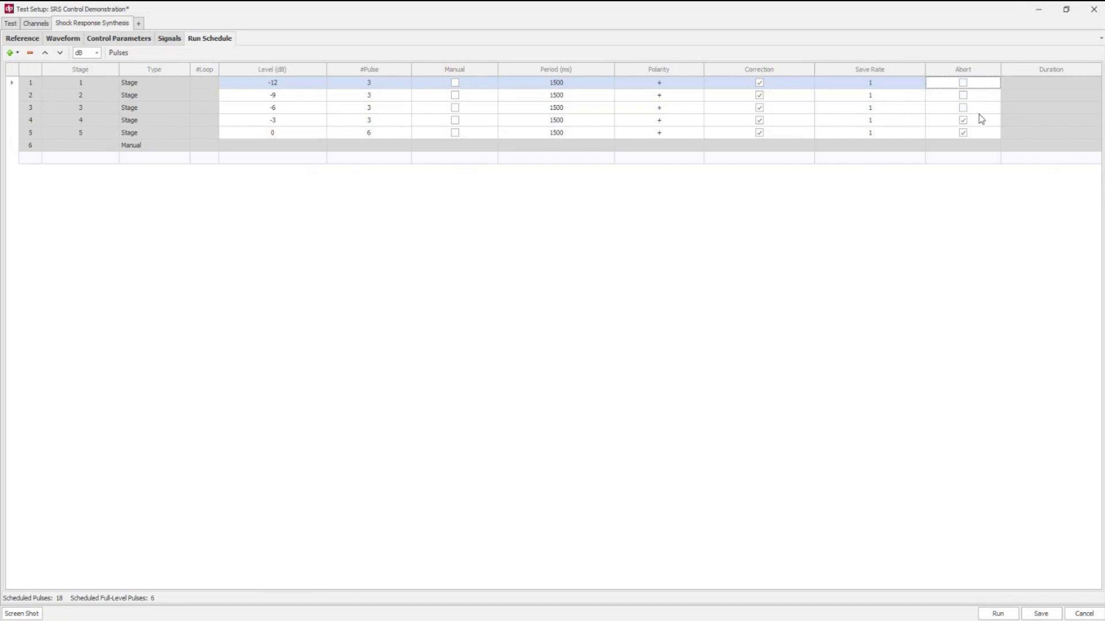
- Review the -3 dB stage's abort setting and set the 0 dB stage to manual
click(167, 123)
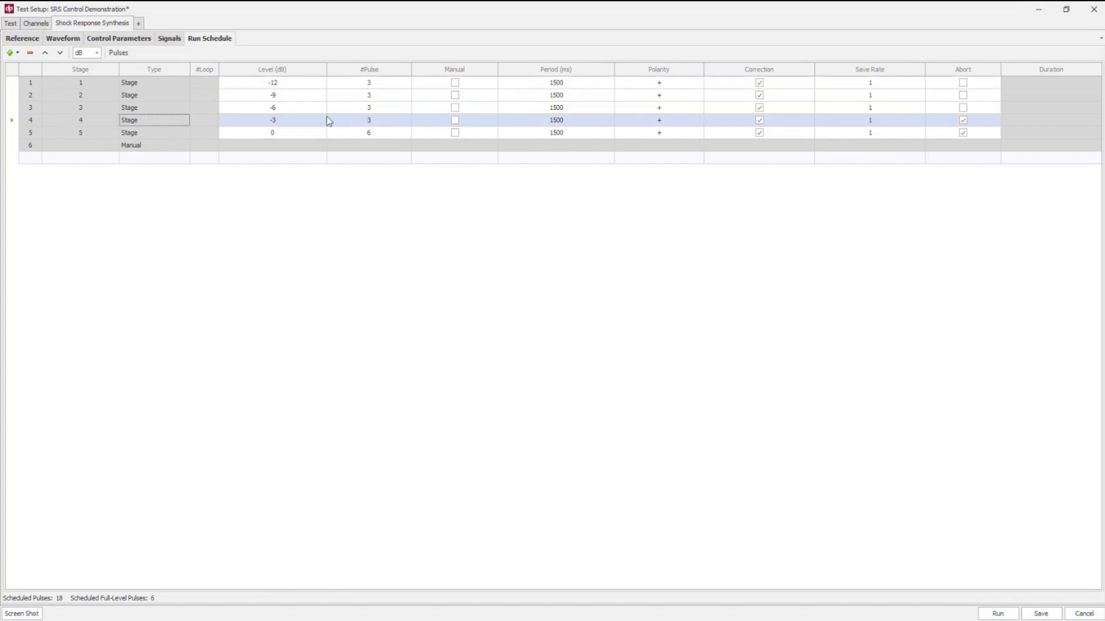
click(1008, 123)
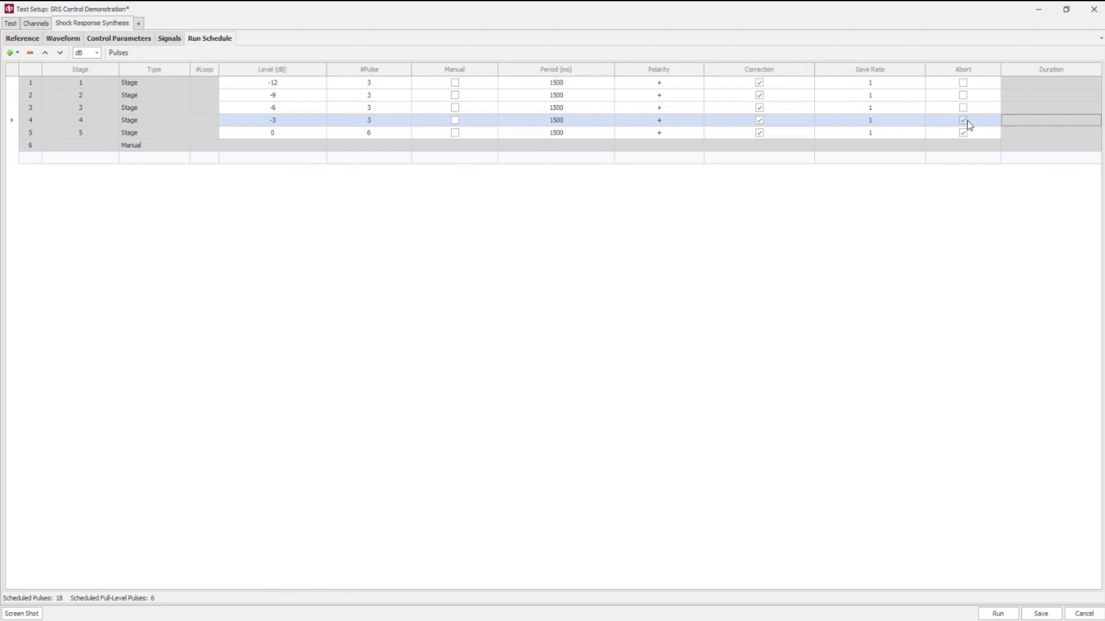
click(1023, 130)
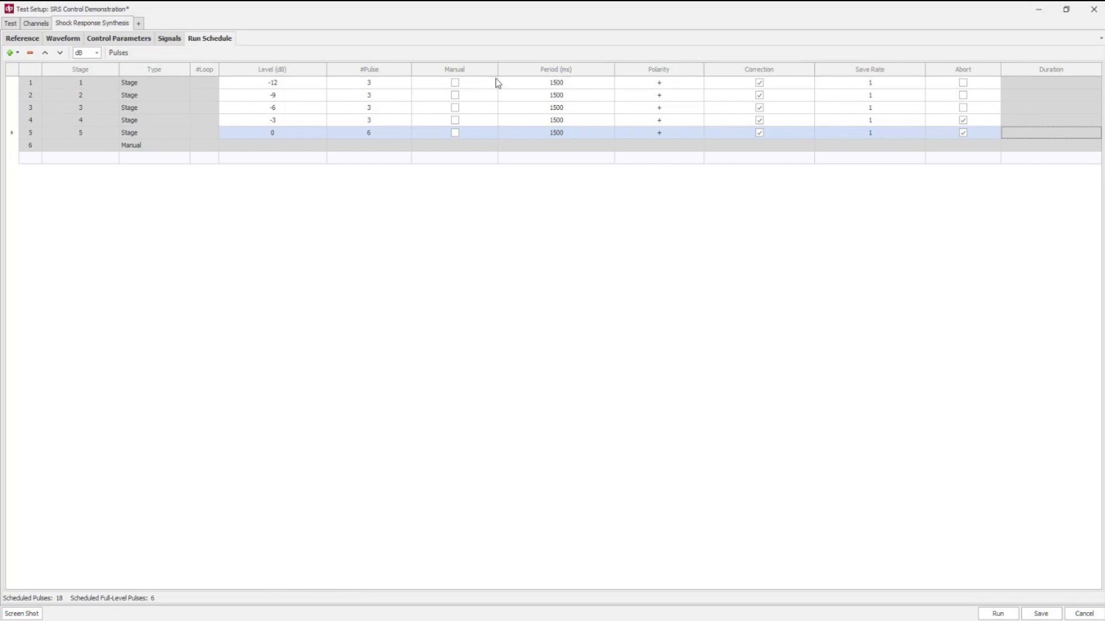
click(455, 133)
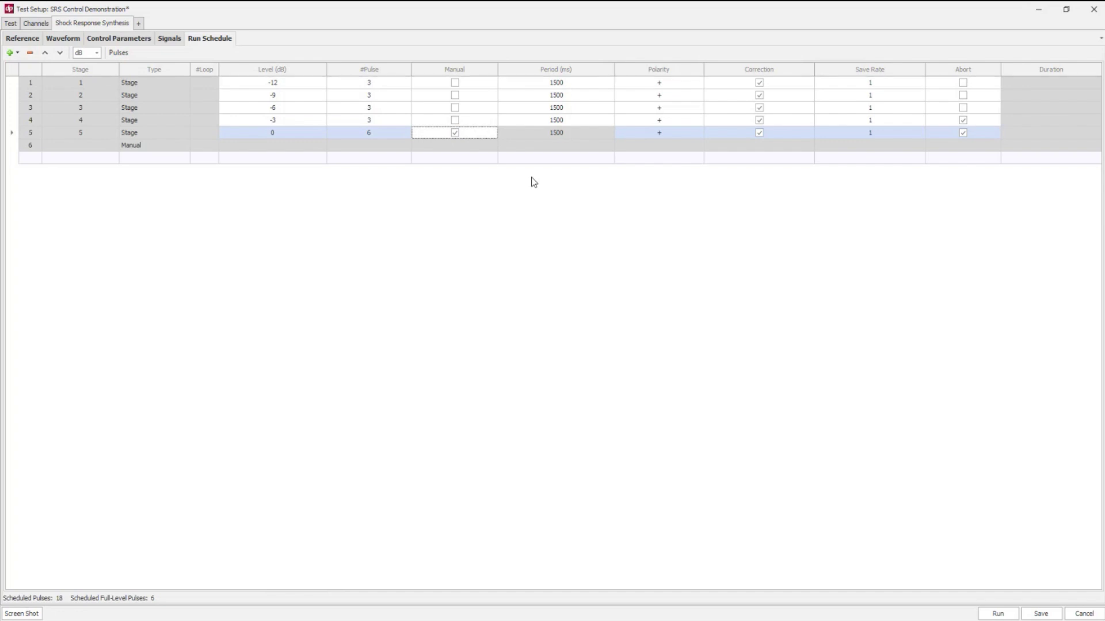
click(409, 135)
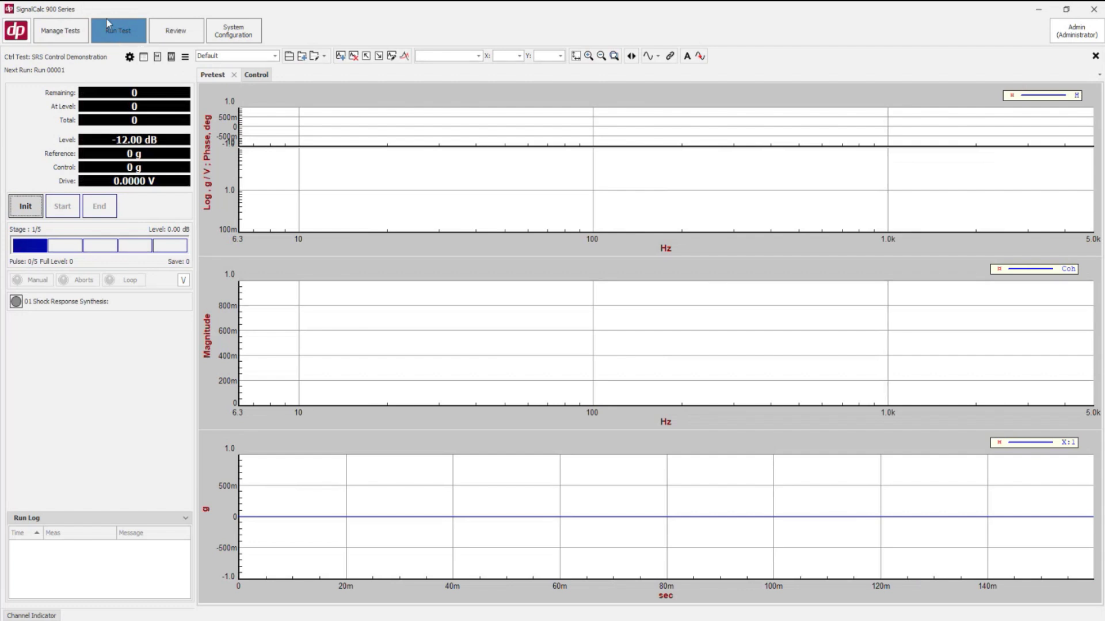
- Initialize the test run, entering X as the axis and the operator's initials in the run notes
click(265, 172)
click(36, 210)
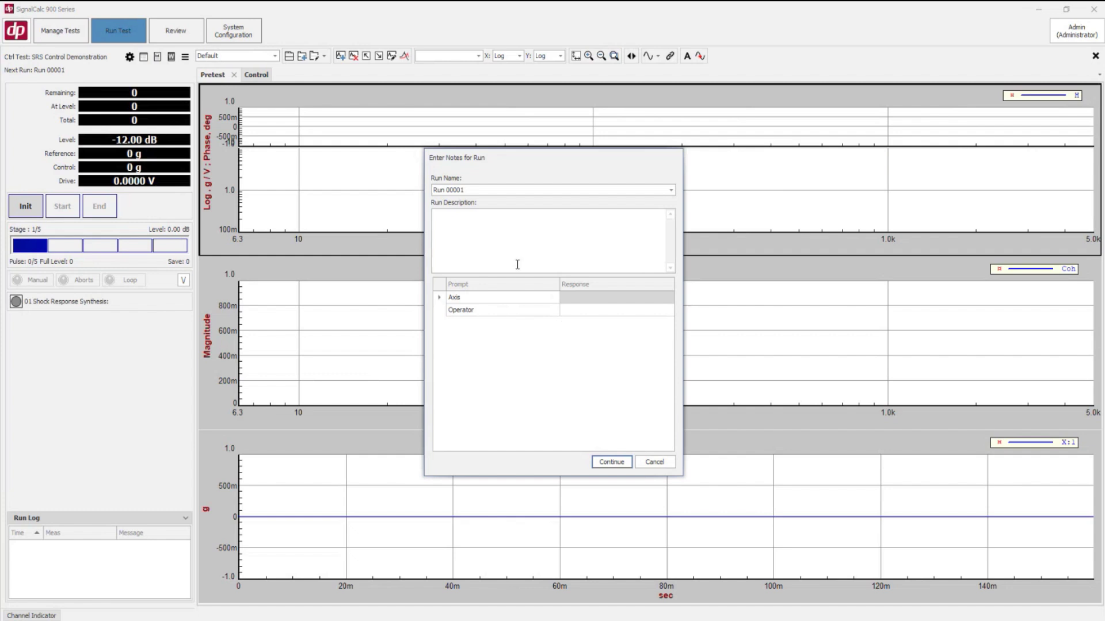
click(579, 298)
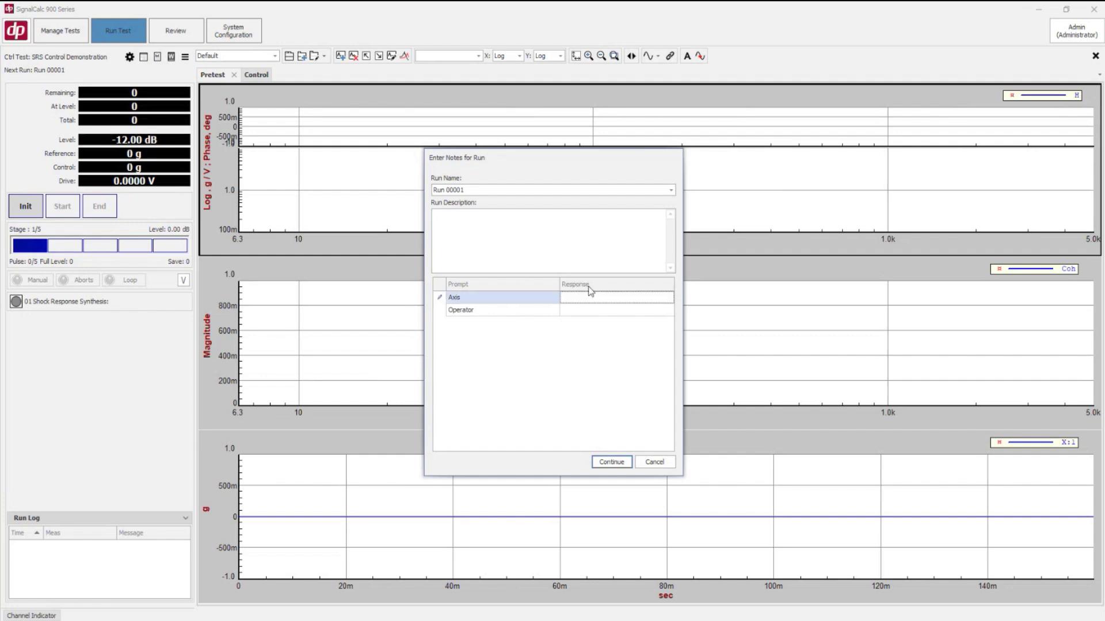
text(X)
click(603, 311)
text(RVS)
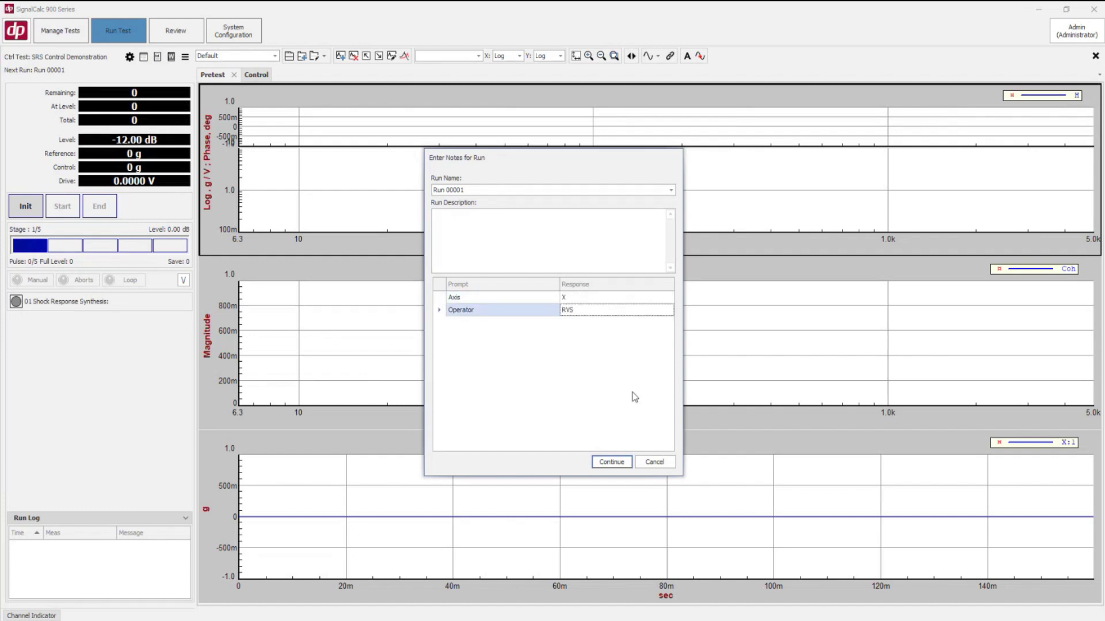
click(609, 462)
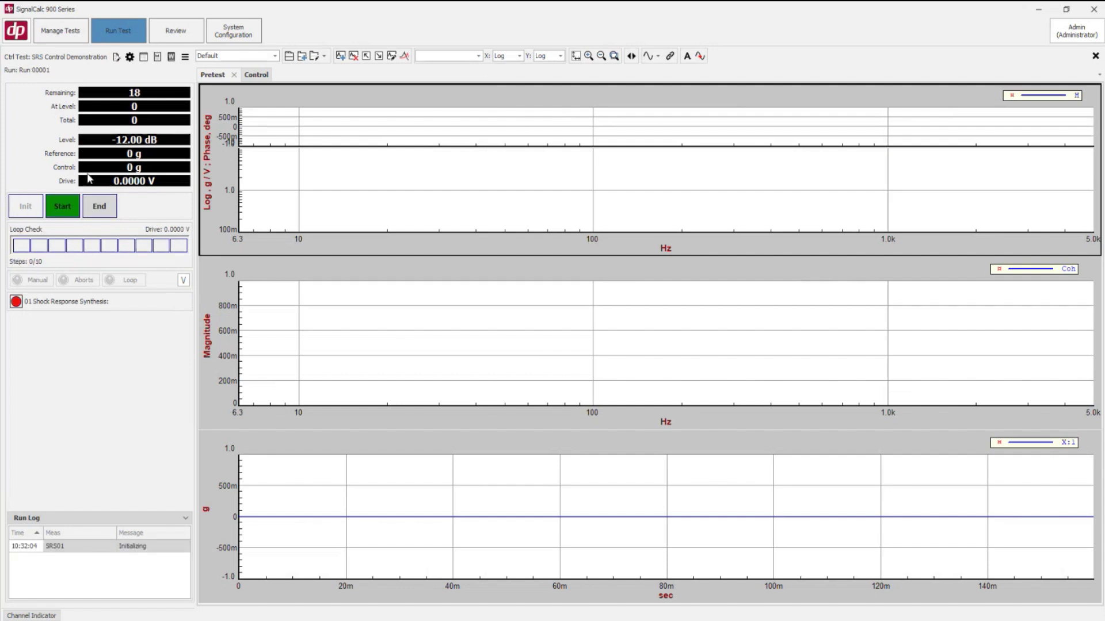
- Start the initialized SRS test so that it performs the pretest
click(58, 208)
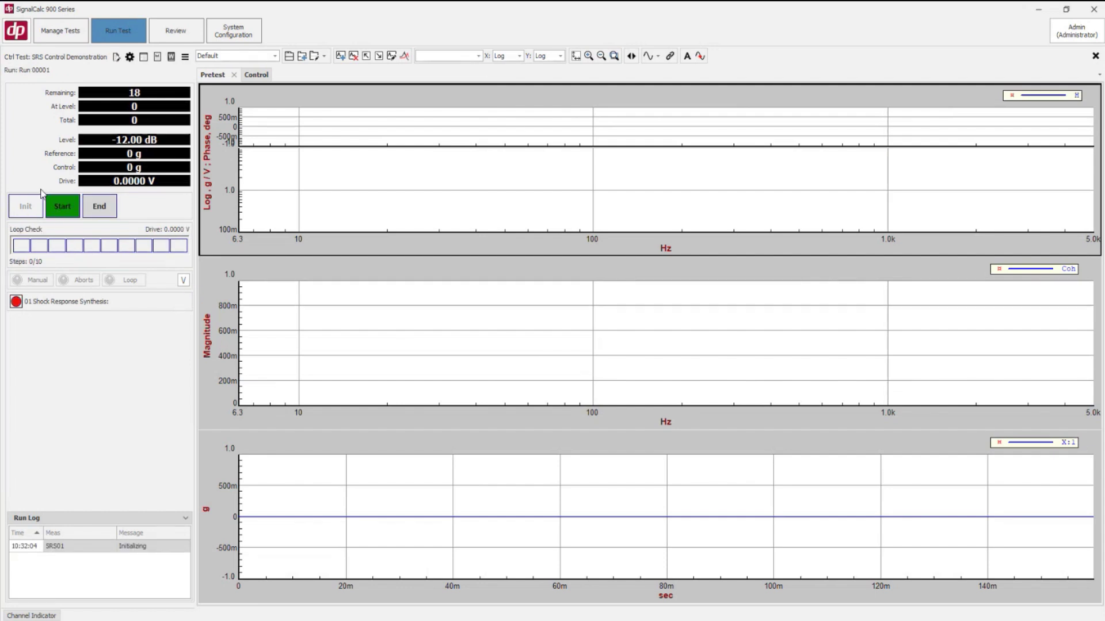
click(319, 318)
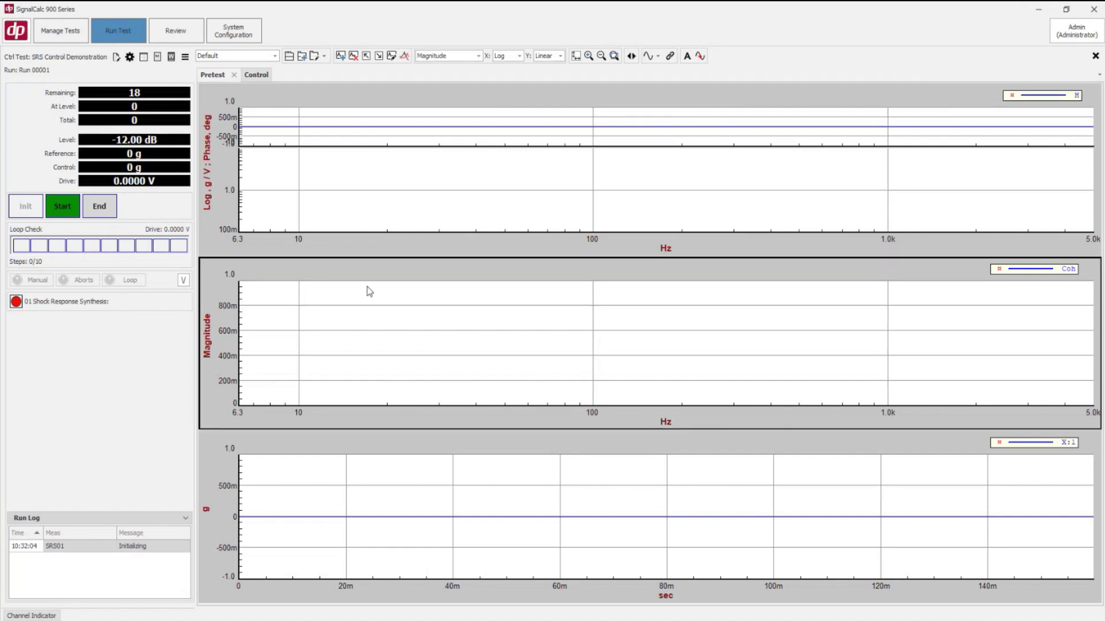
click(62, 208)
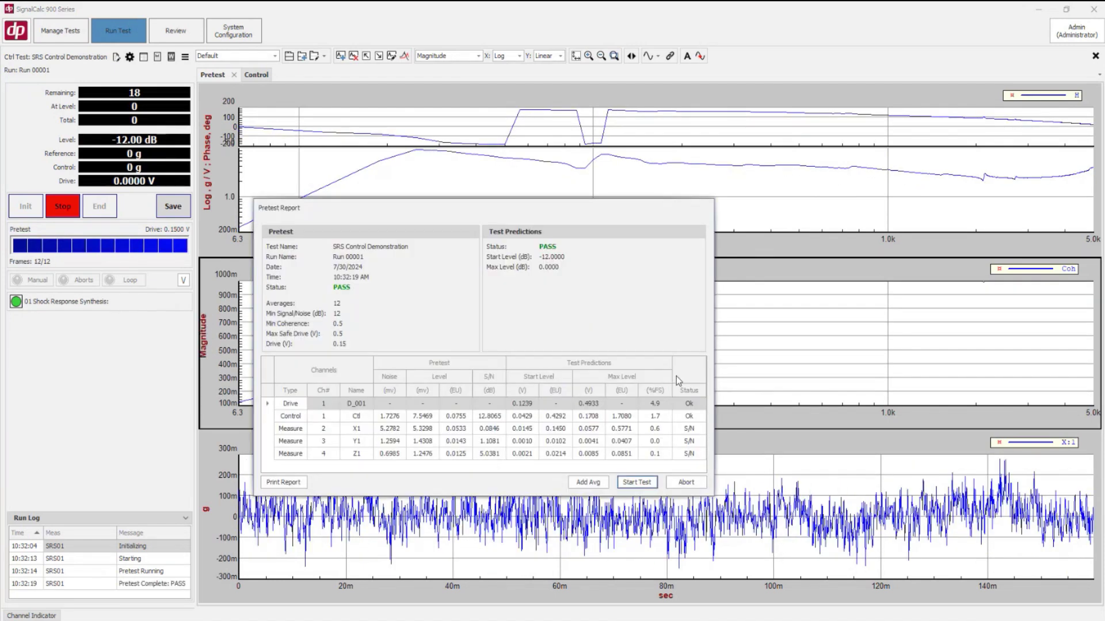
- Review the pretest results and predicted maximum drive level in the Pretest Report, and start the control test
drag(498, 204, 622, 397)
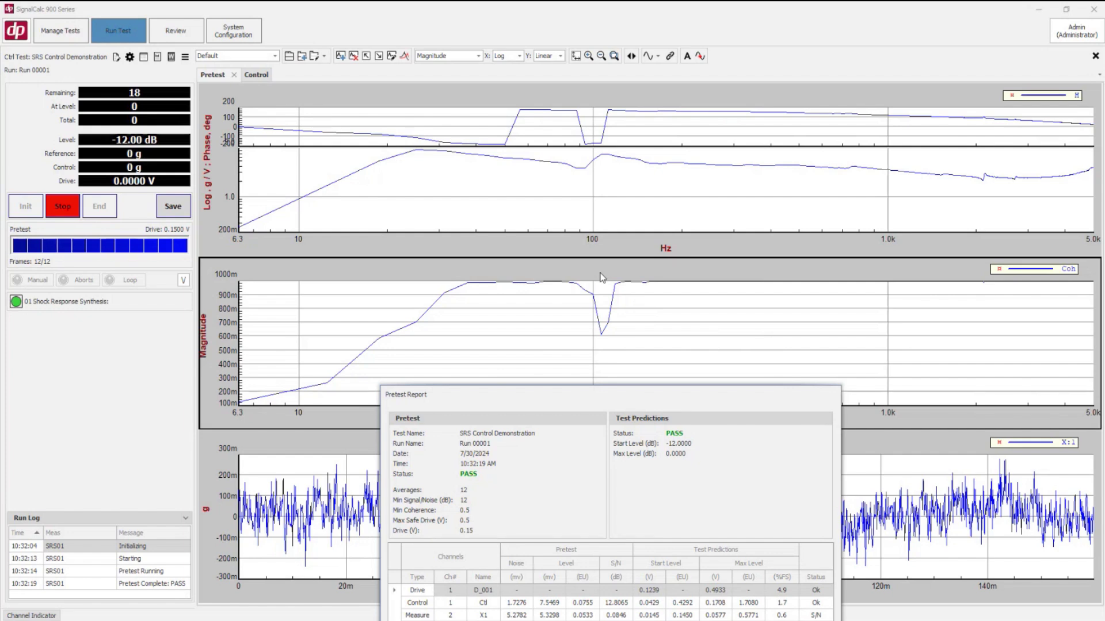
drag(610, 394, 557, 152)
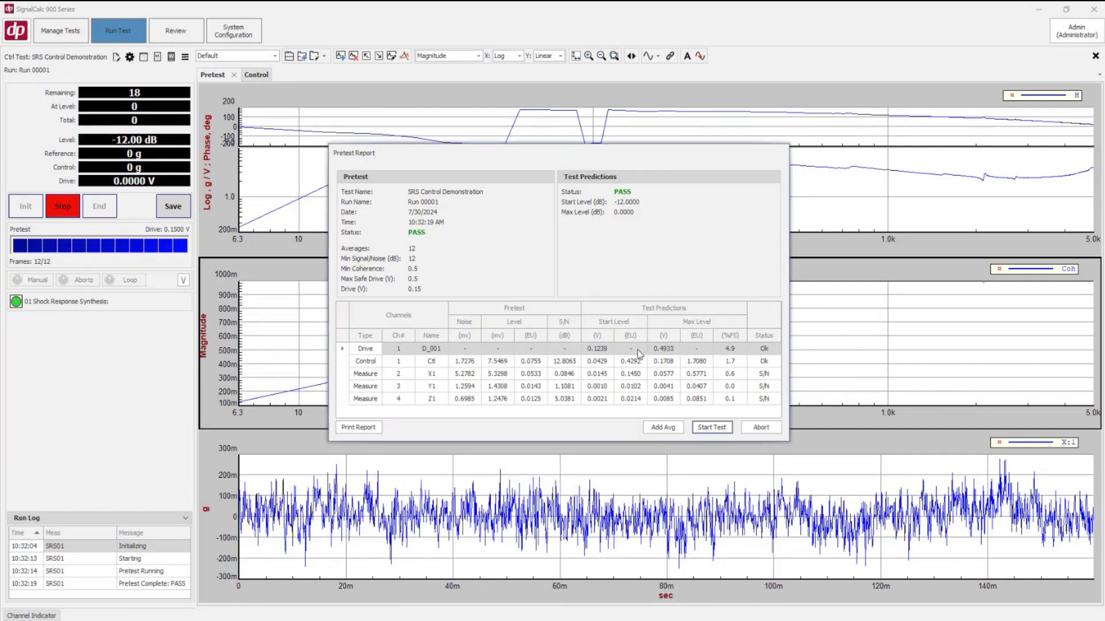
click(671, 351)
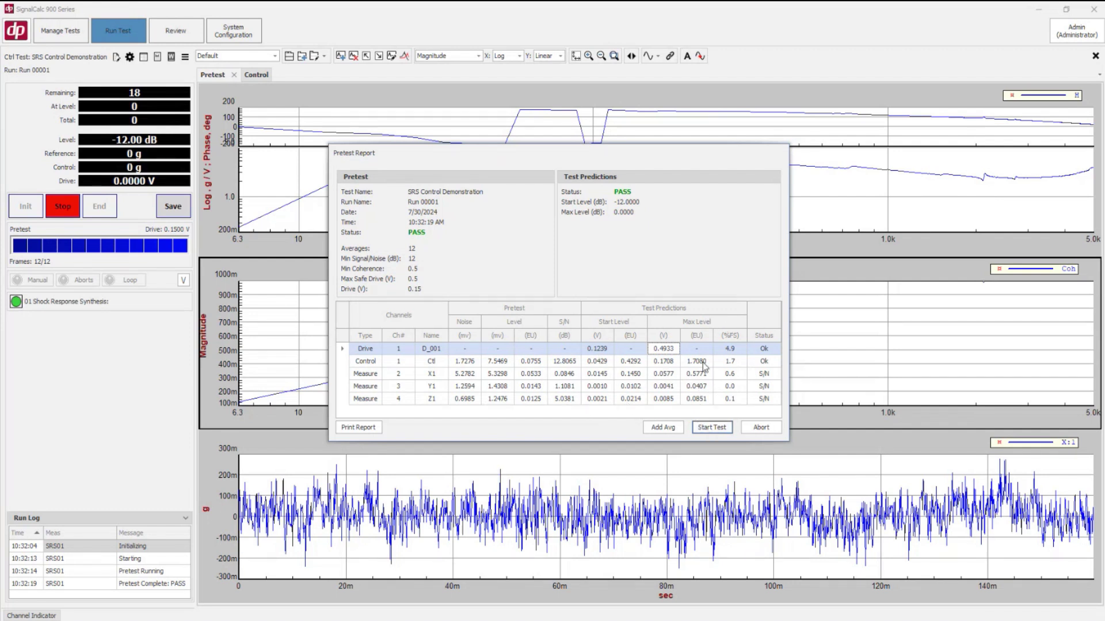
click(712, 428)
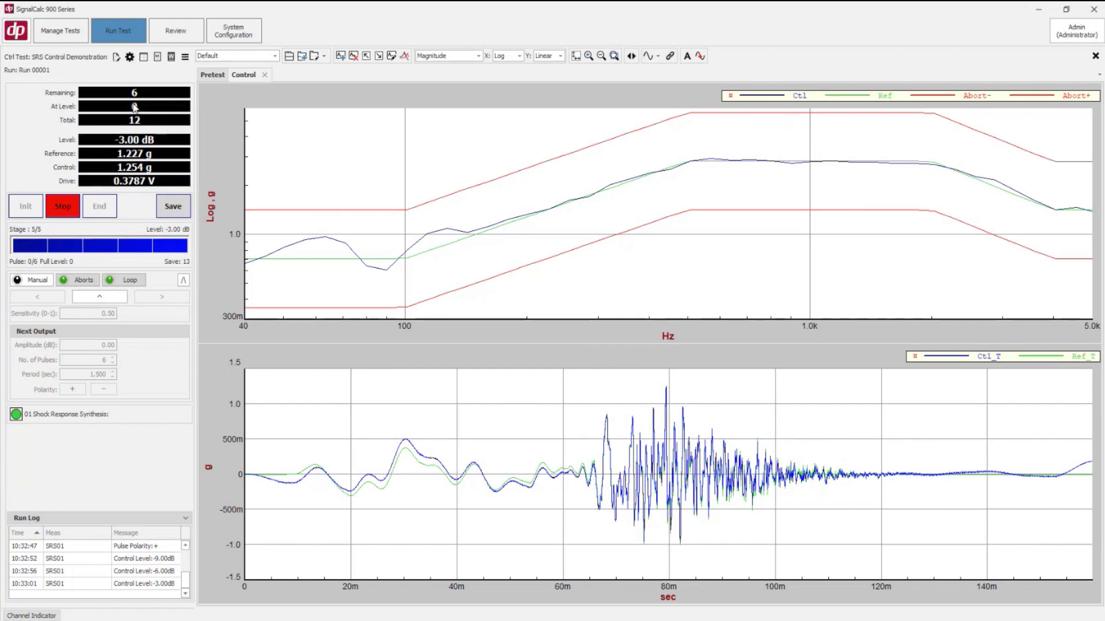
- Manually advance the run from the -3 dB level to the 0 dB full-level stage
click(109, 299)
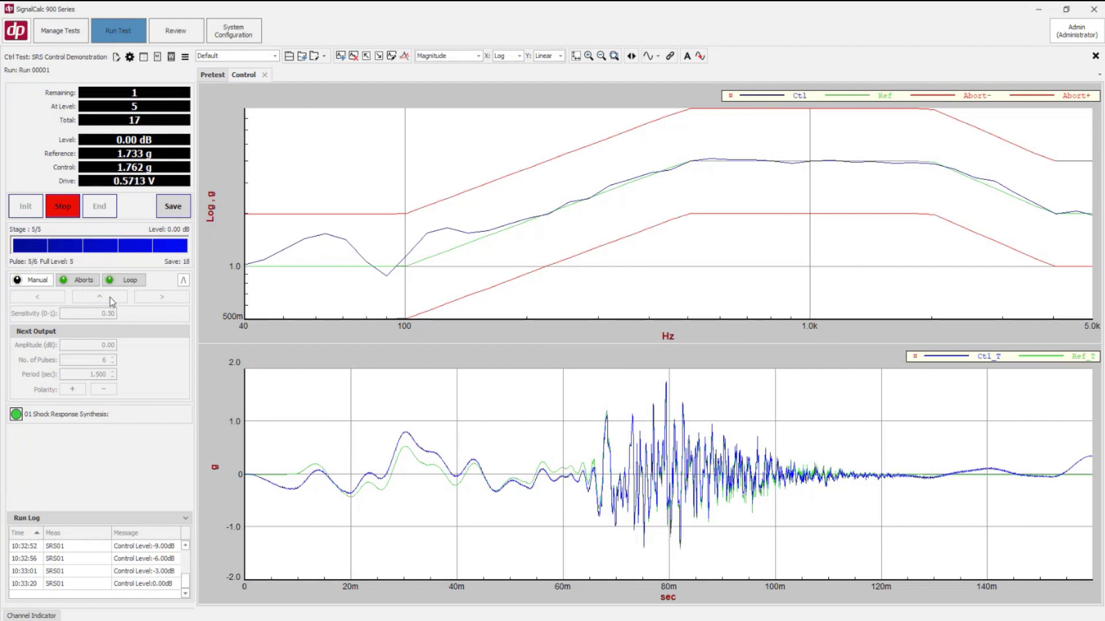
click(112, 302)
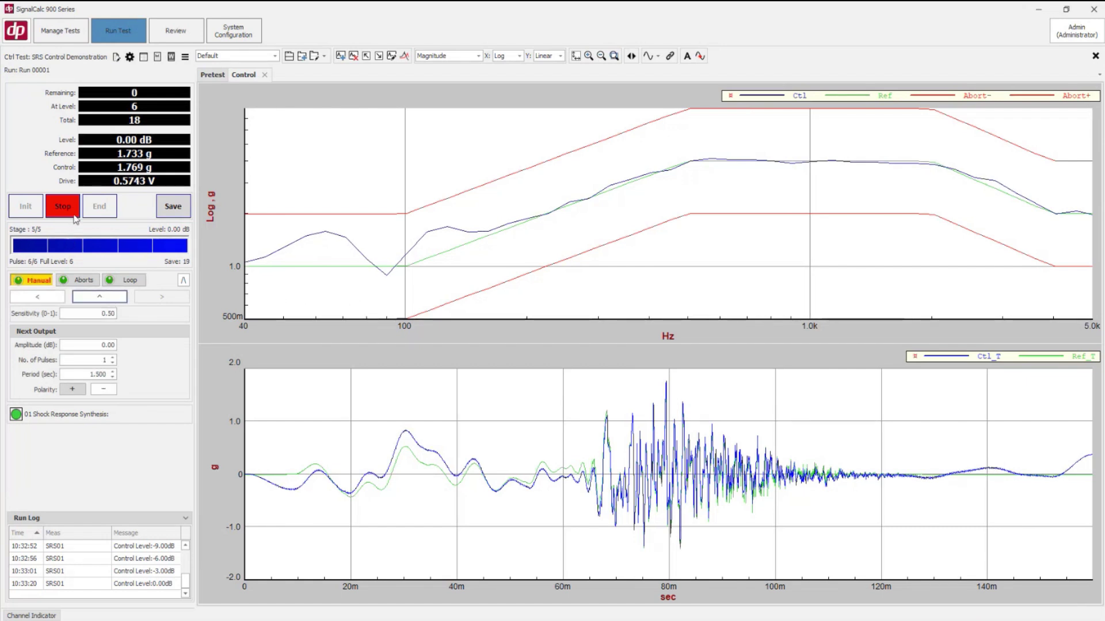
- Open signal selection for the control SRS graph and filter the available signals to the SRS Max group
click(339, 245)
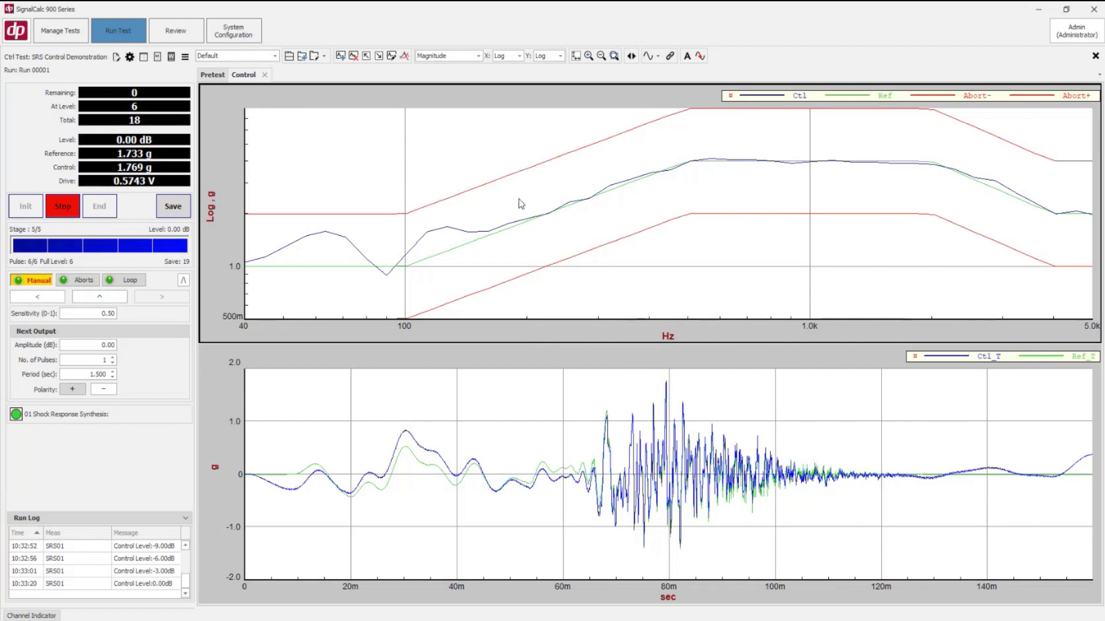
right_click(570, 157)
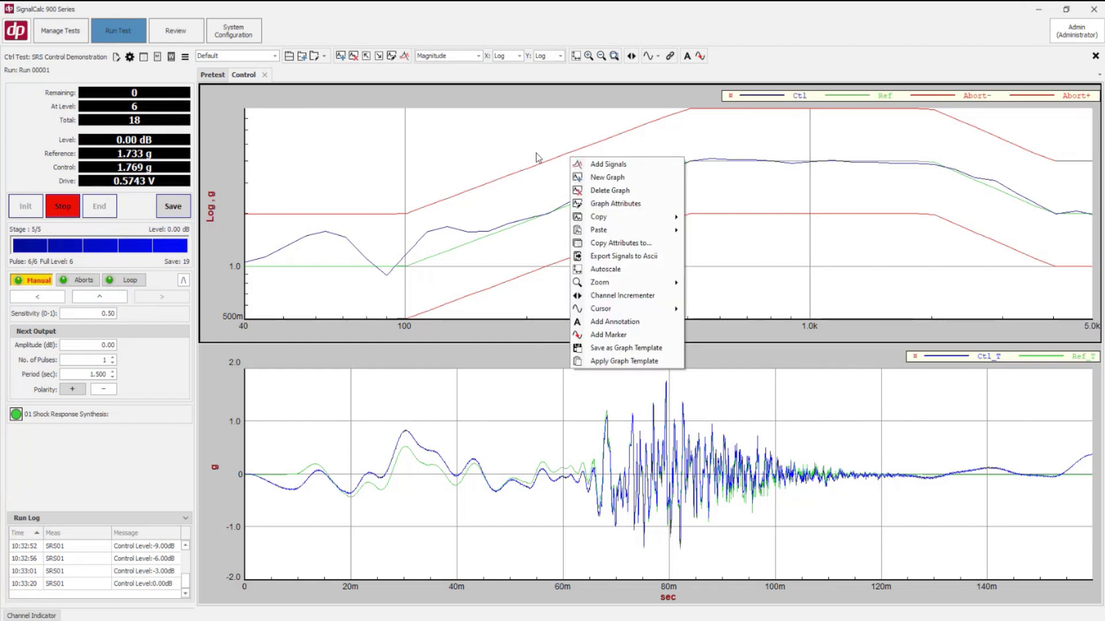
click(646, 168)
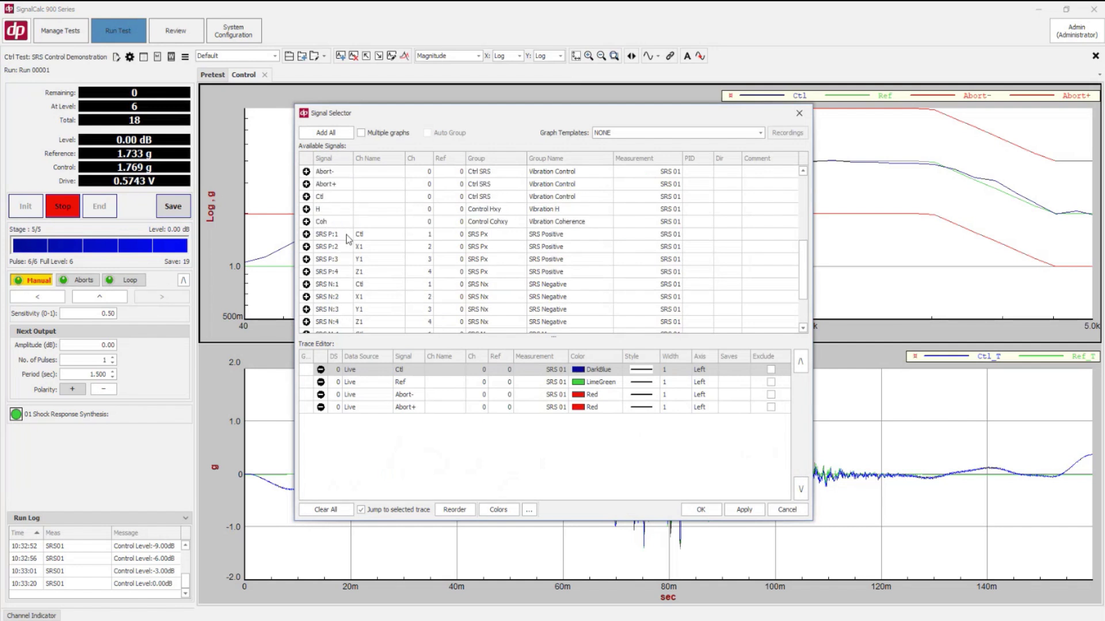
scroll(429, 224, down, 1)
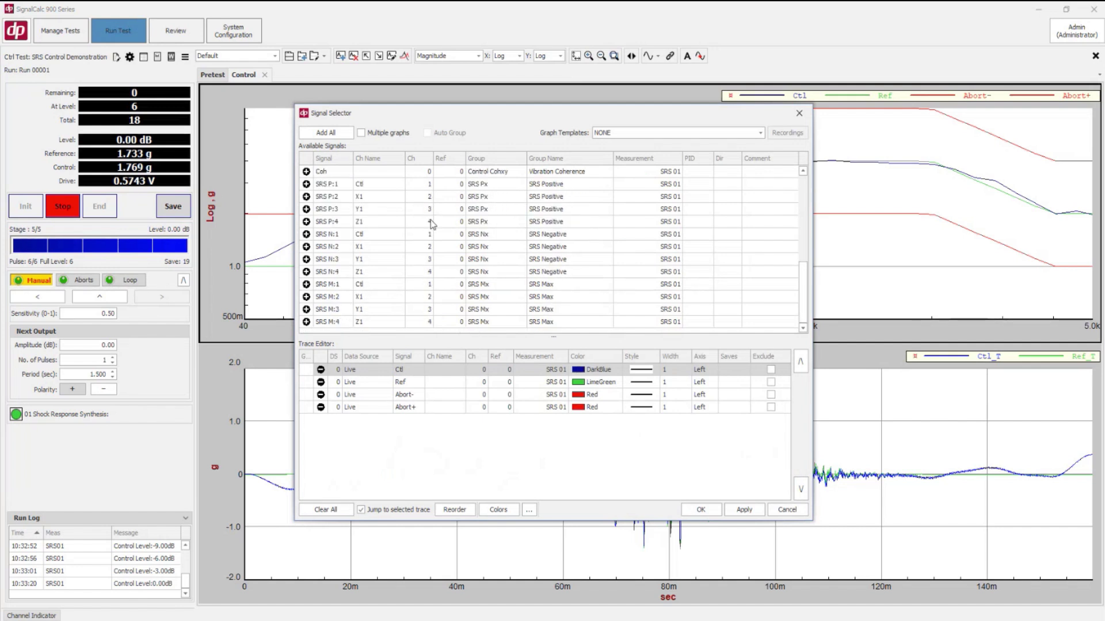
click(333, 283)
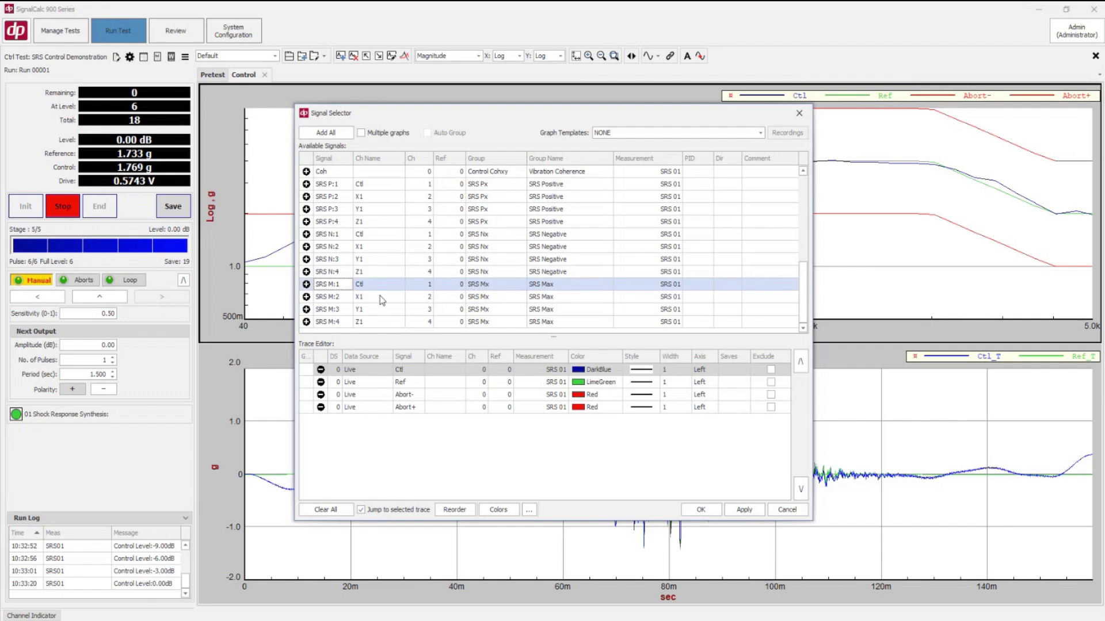
click(337, 298)
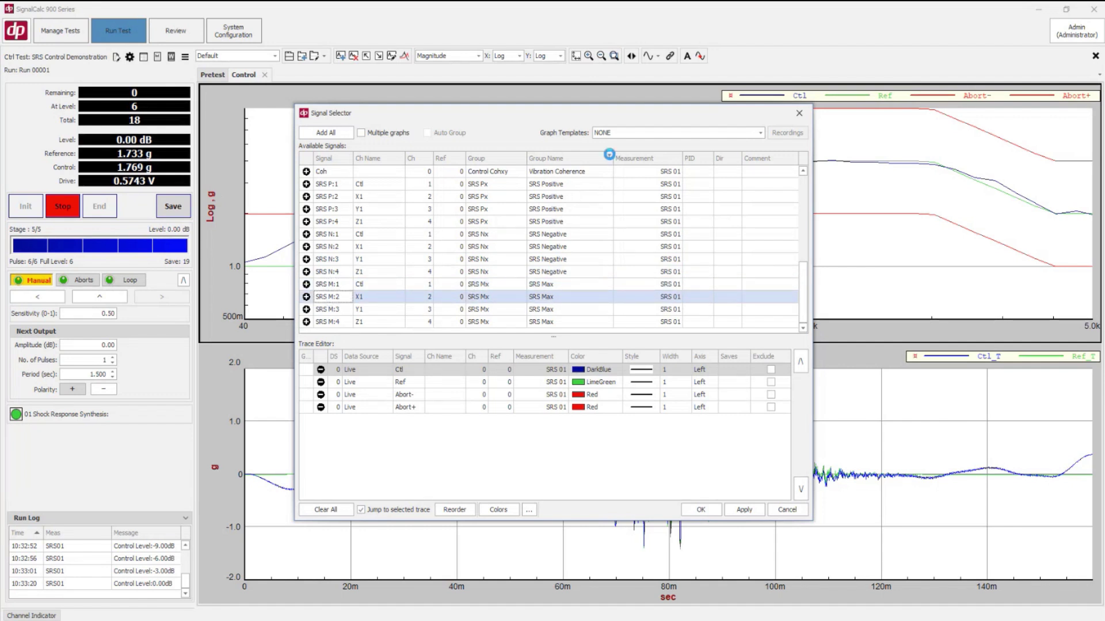
click(611, 158)
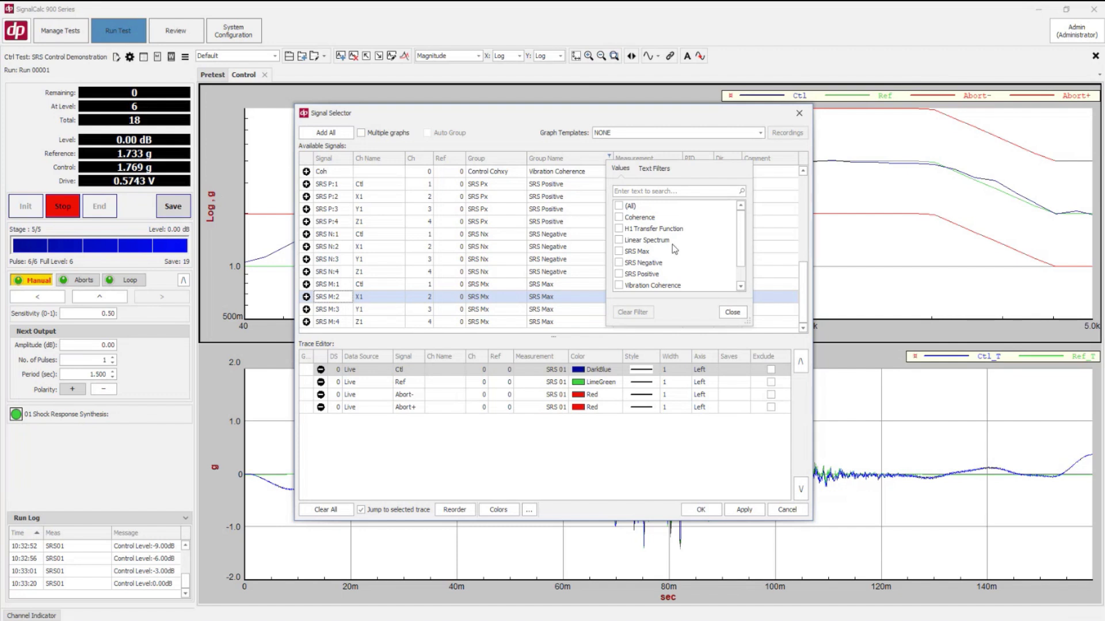
scroll(622, 247, down, 1)
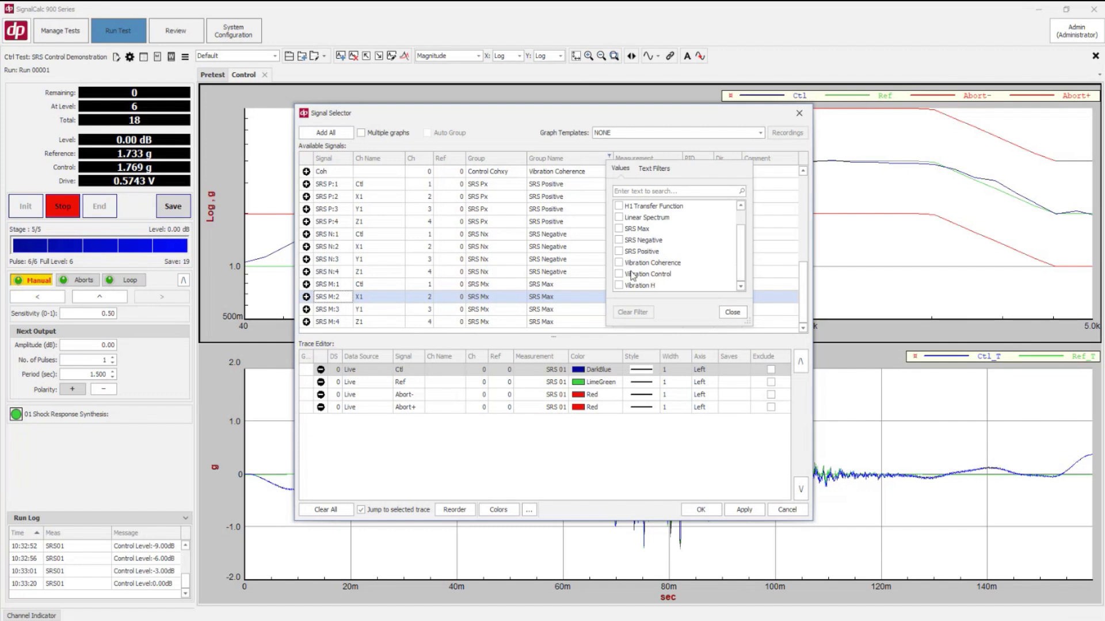
click(619, 229)
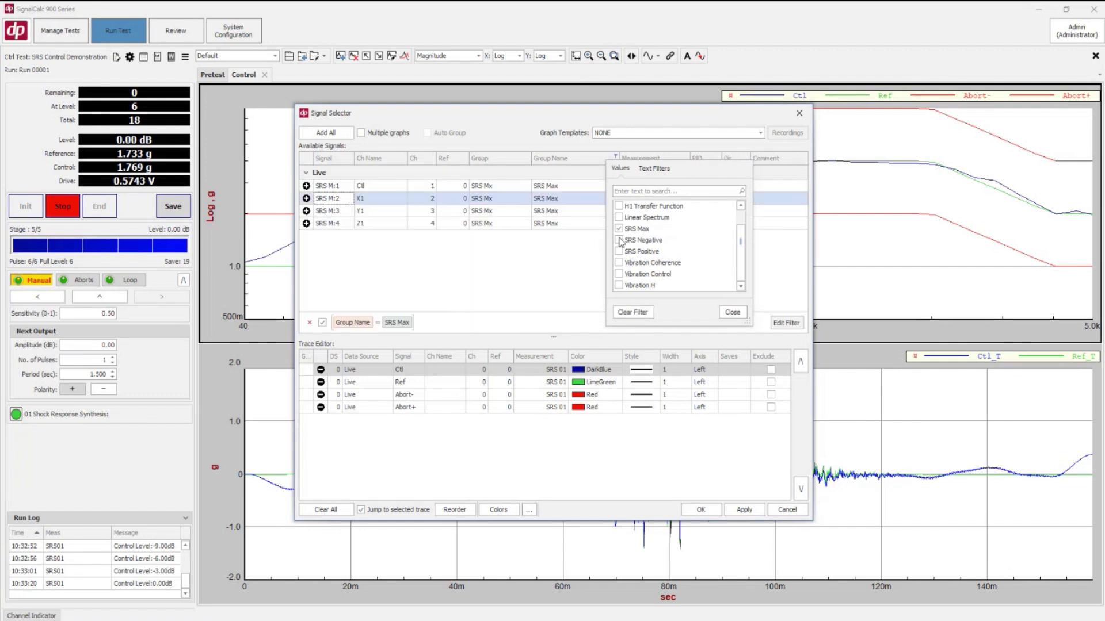
click(462, 276)
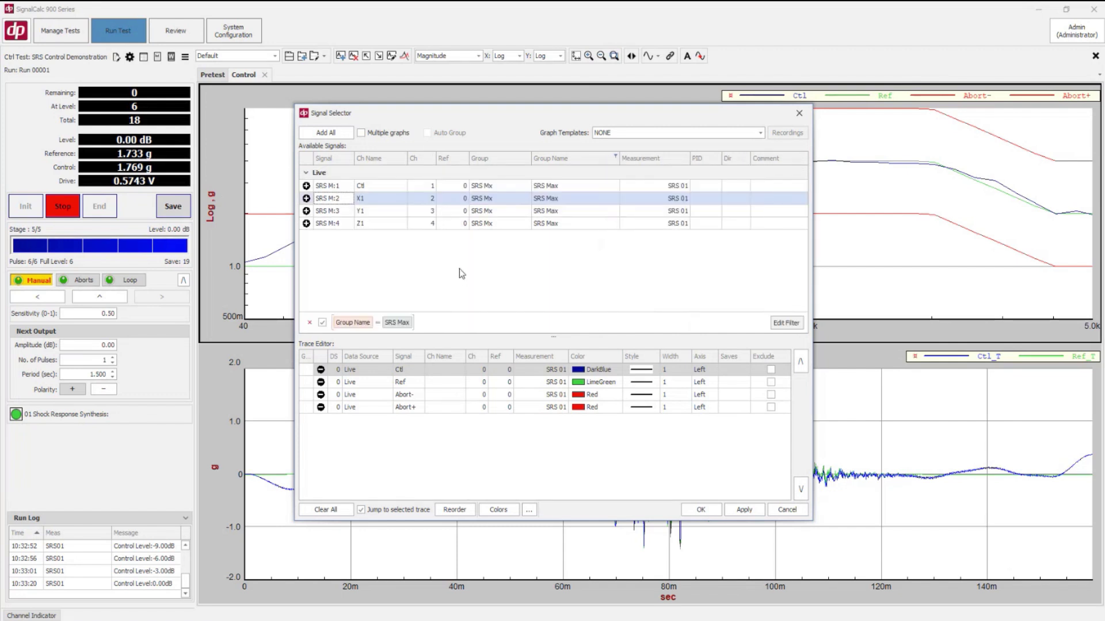
- Add the SRS Max signals of channels X1, Y1 and Z1 to the control graph's traces
click(306, 198)
click(306, 210)
click(306, 223)
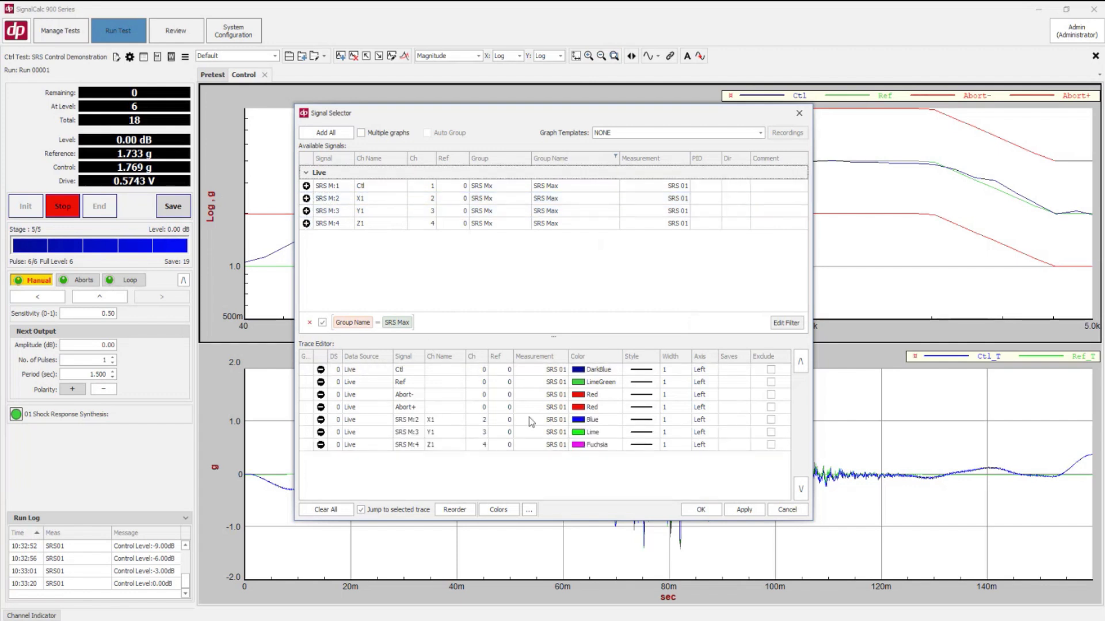
- Color the X1 trace silver, the Y1 trace gray and the Z1 trace dark gray (64, 64, 64), and apply the changes
click(590, 420)
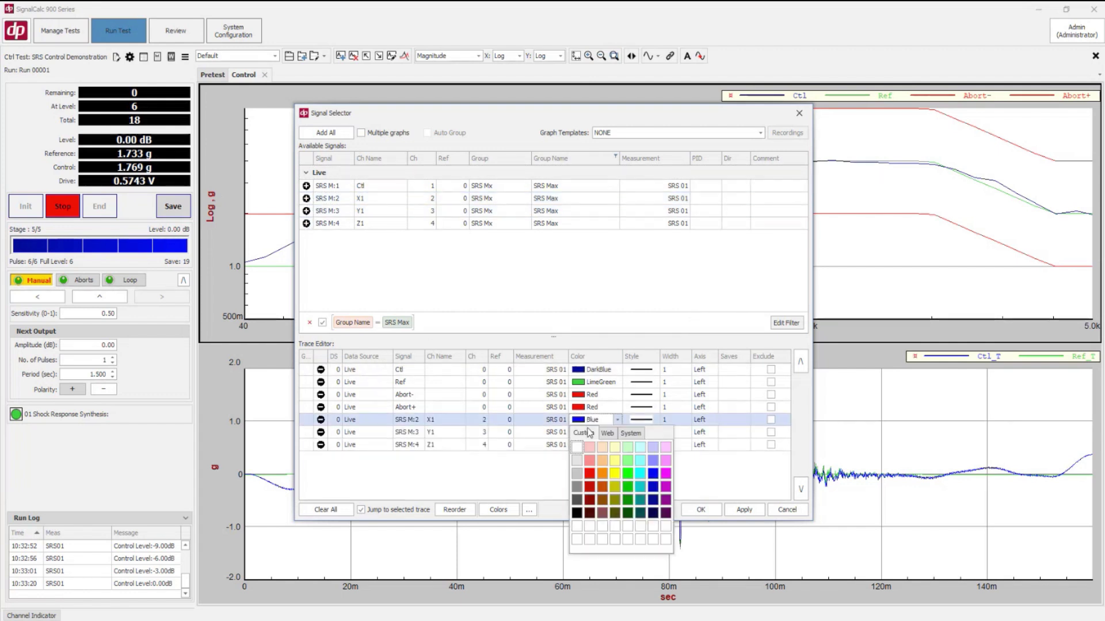
click(577, 473)
click(588, 432)
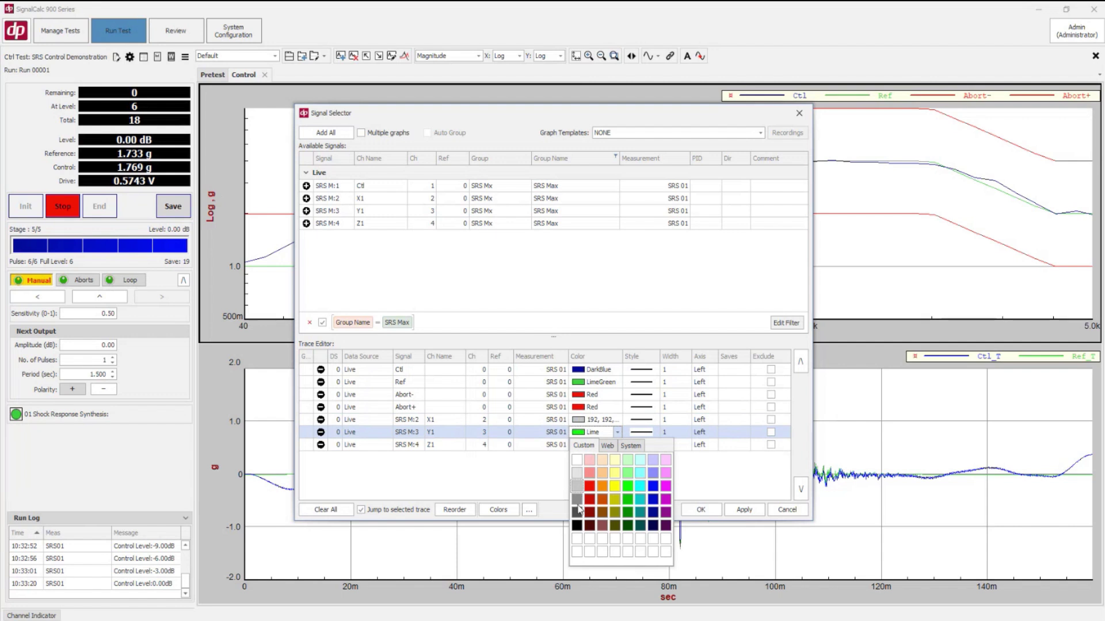
click(579, 498)
click(598, 446)
click(578, 524)
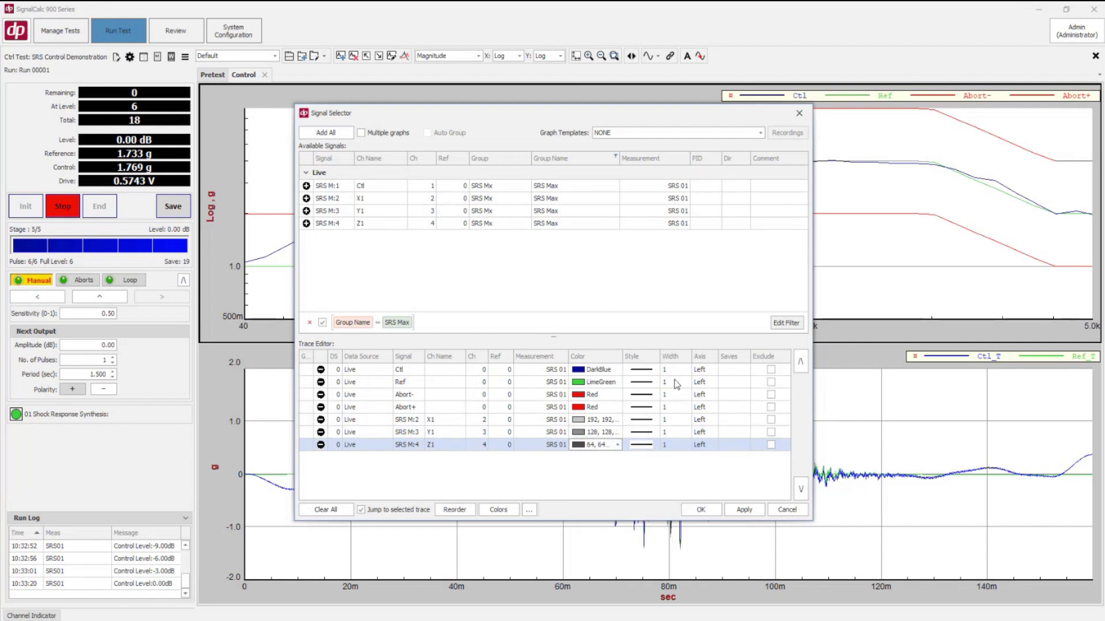
click(744, 510)
- Set the Ctl trace's line width to 2 and accept the graph's signal settings
drag(703, 118, 455, 215)
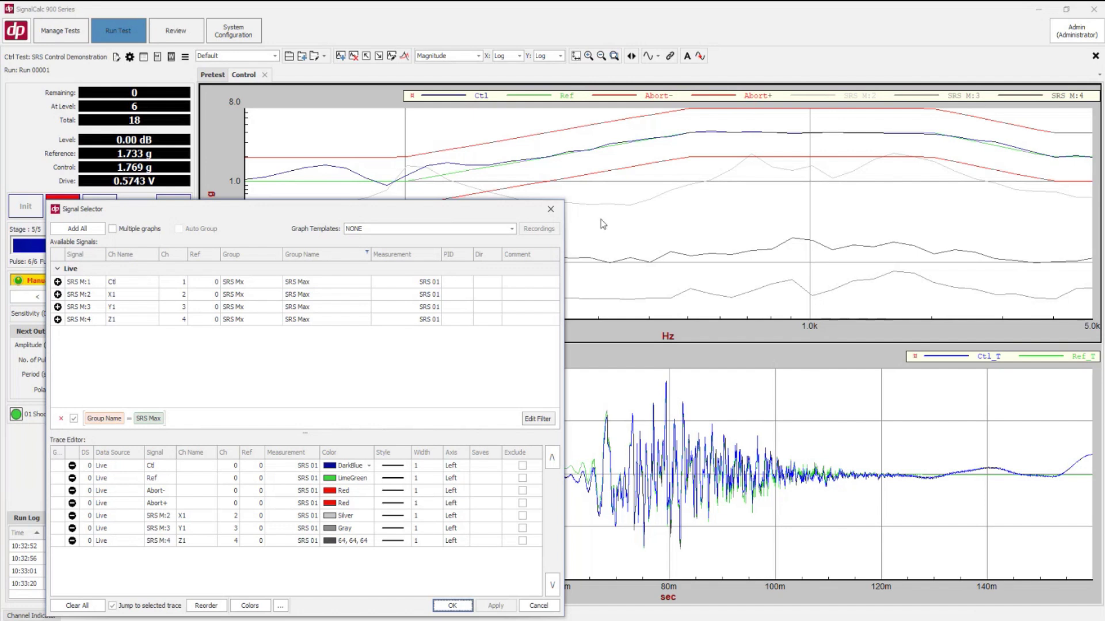
click(423, 468)
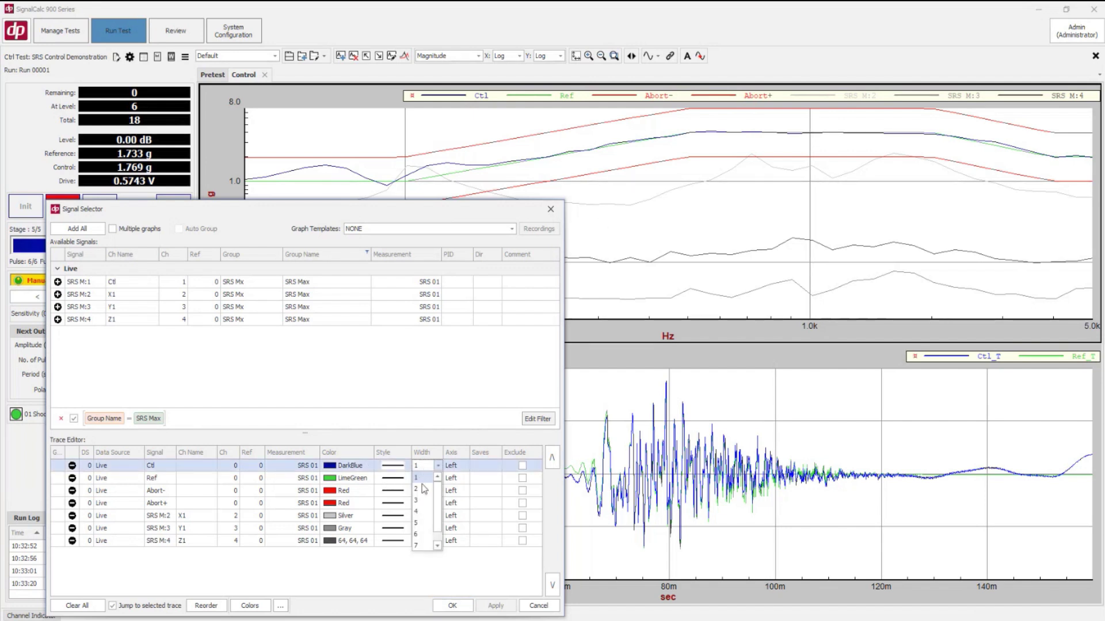
click(423, 489)
click(453, 605)
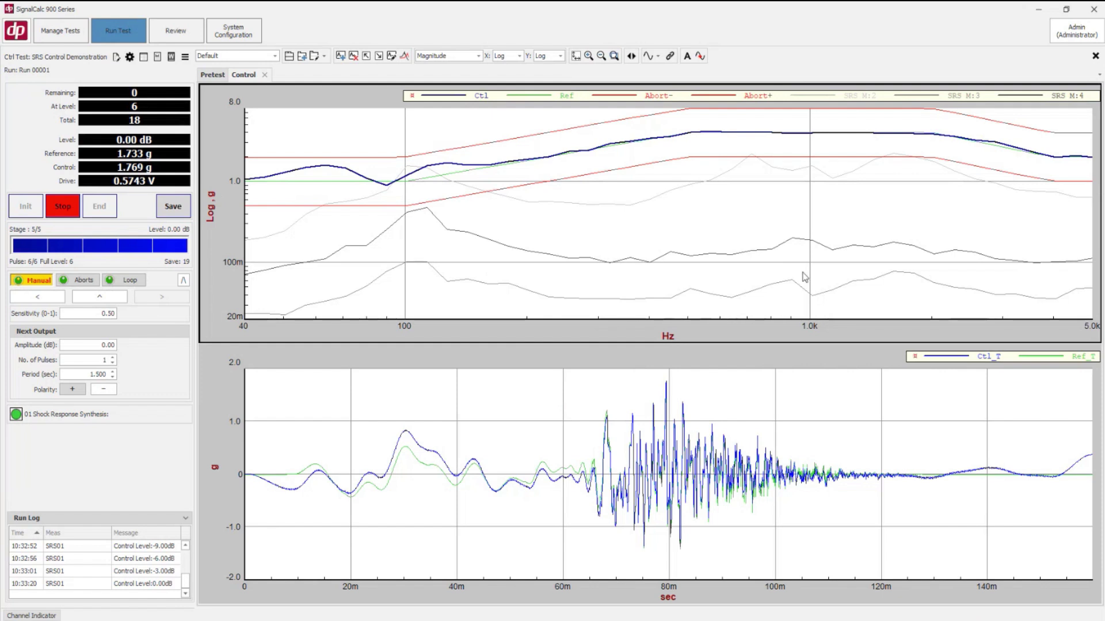
- Stop the SRS control test run
click(78, 210)
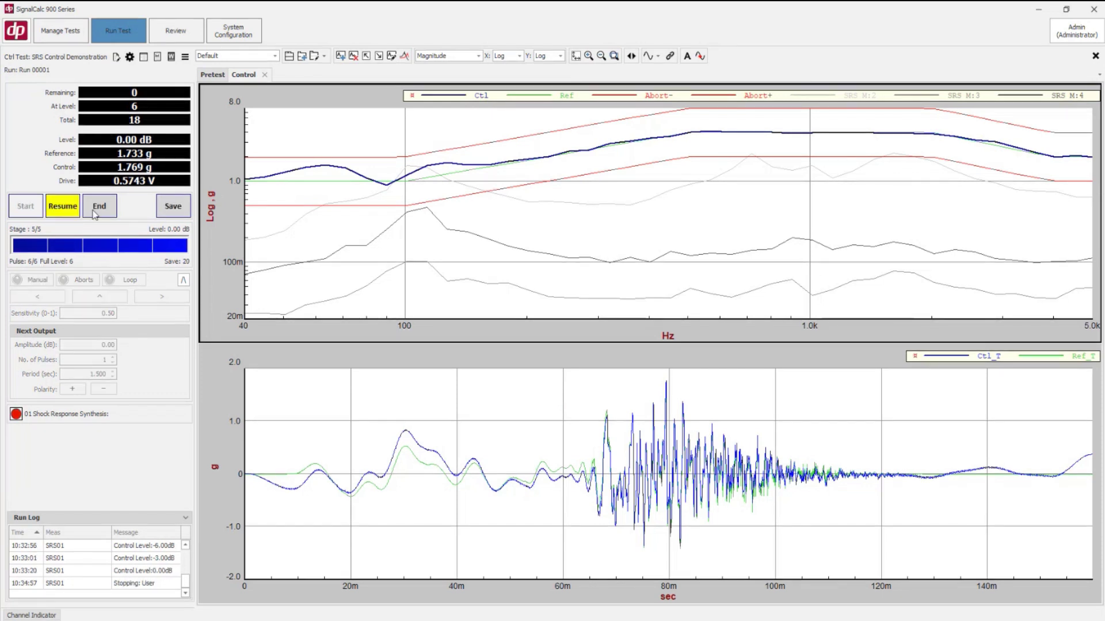